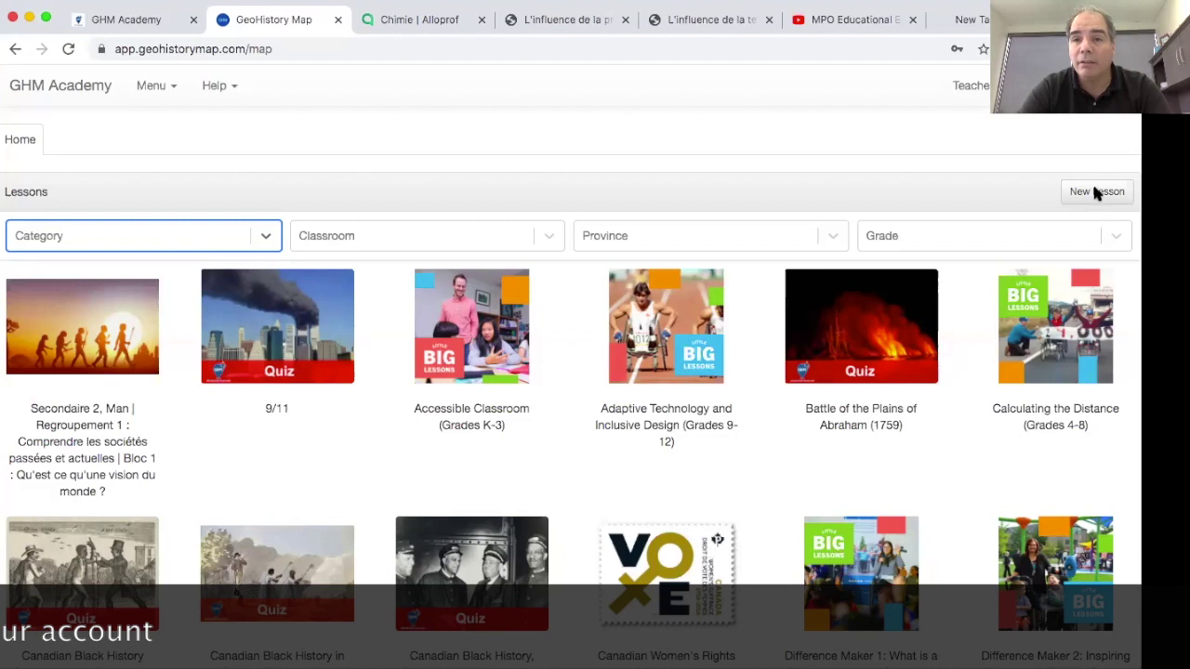
Step: Create a new lesson and title it "Solar system"
{"action": "left_click", "coordinate": [1095, 192]}
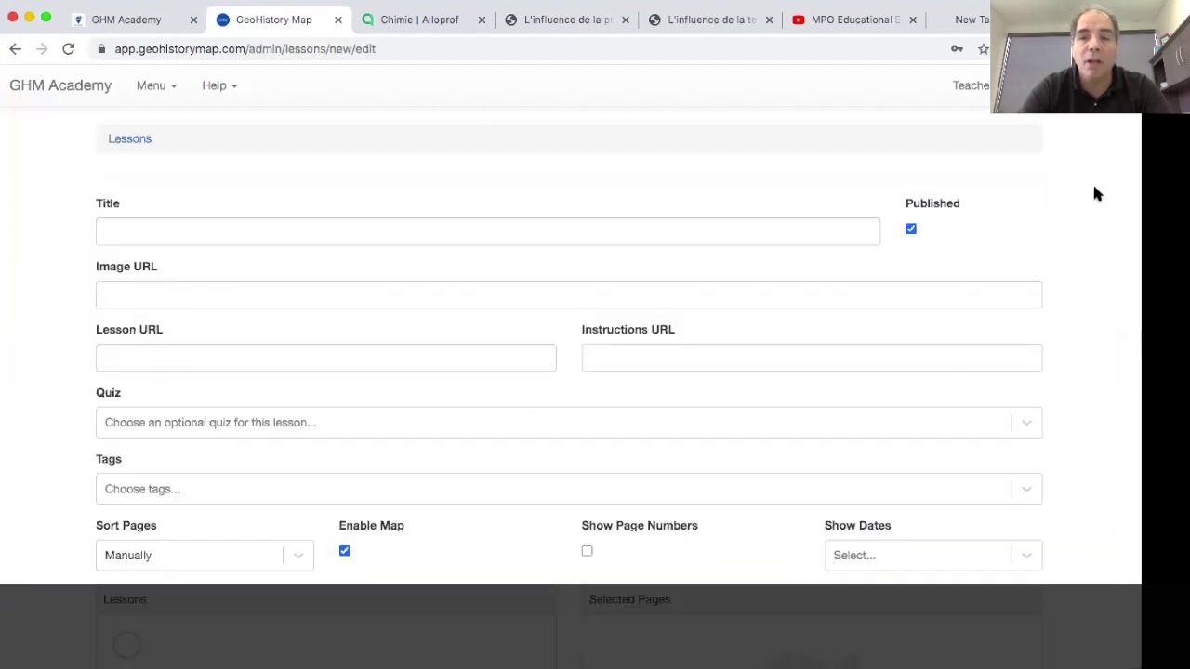
{"action": "left_click", "coordinate": [564, 234]}
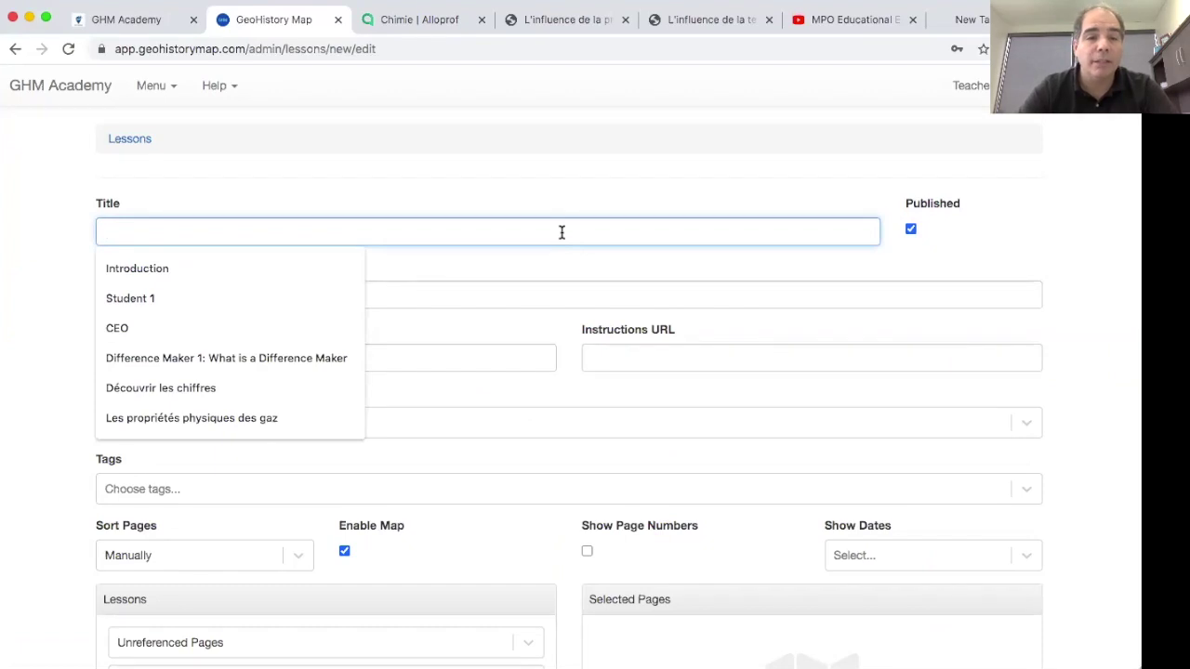
{"action": "type", "text": "Solar"}
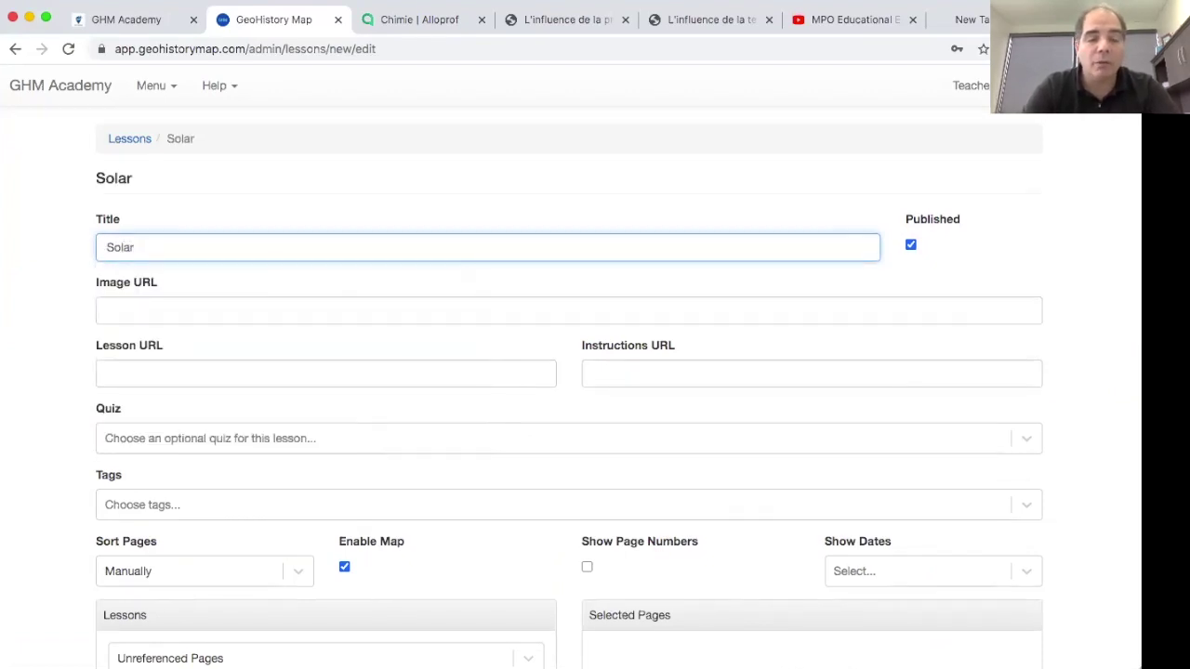
{"action": "type", "text": " system"}
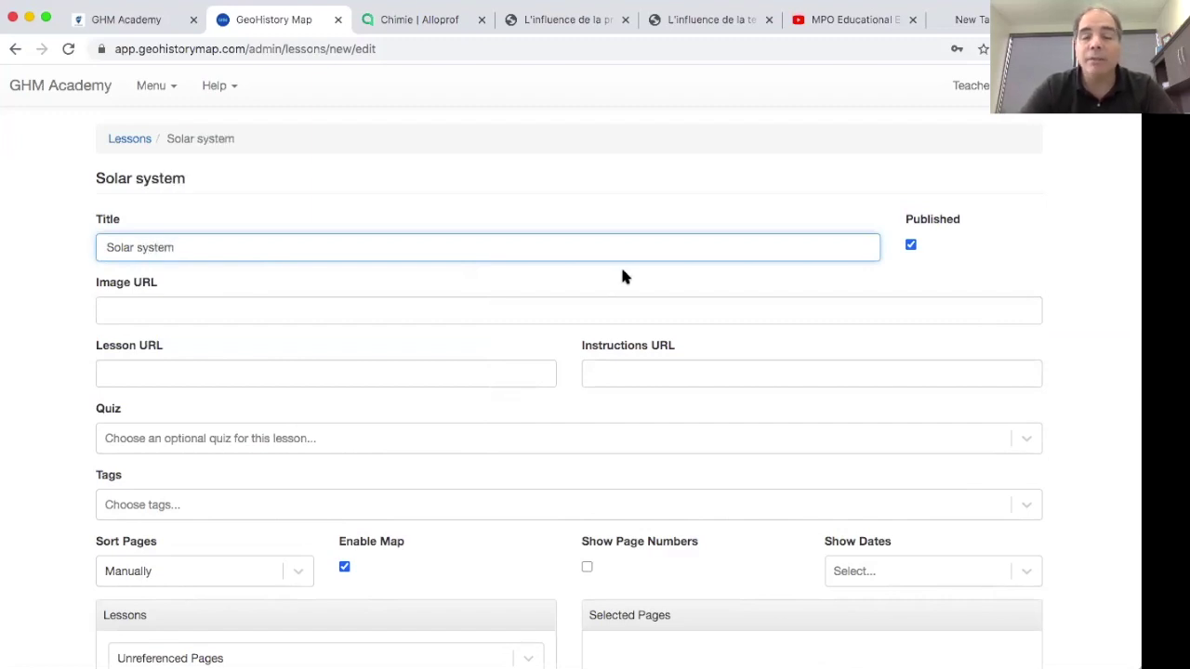
{"action": "scroll", "coordinate": [622, 271], "scroll_direction": "down", "scroll_amount": 2}
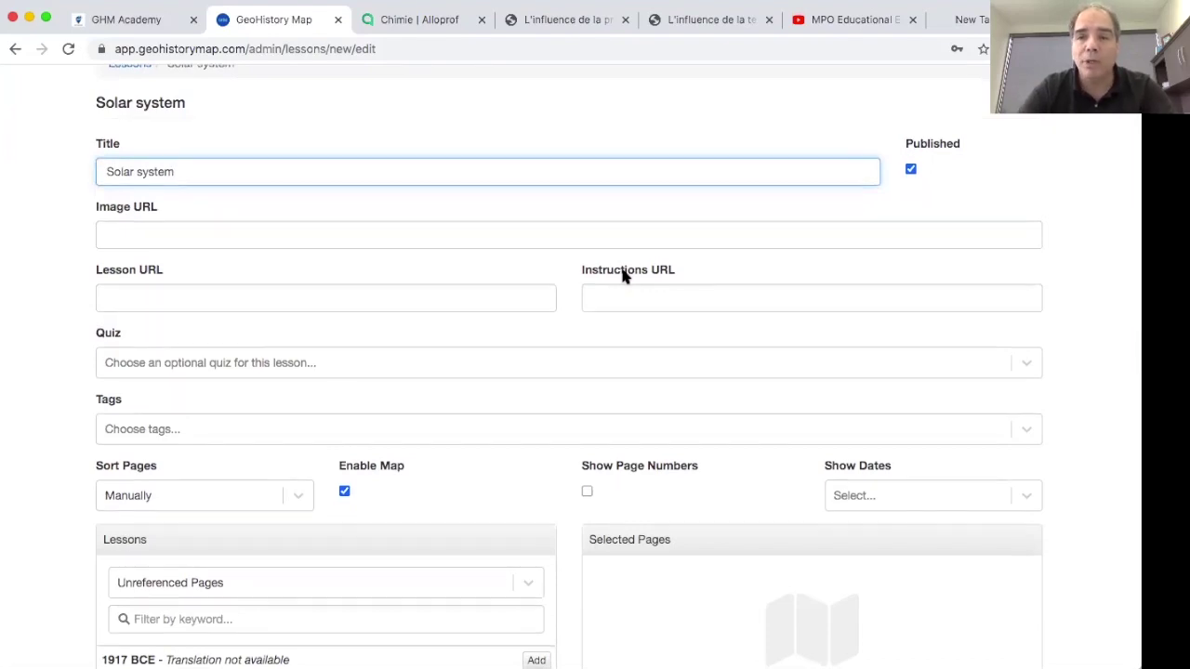
{"action": "scroll", "coordinate": [622, 272], "scroll_direction": "down", "scroll_amount": 1}
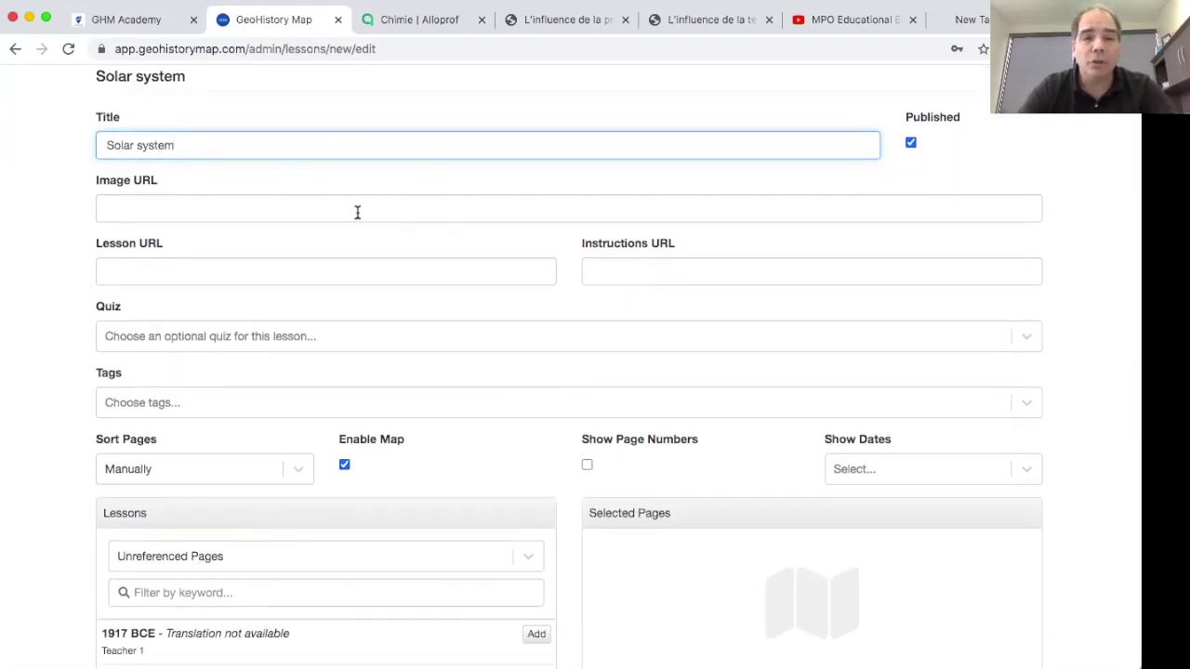
{"action": "scroll", "coordinate": [310, 200], "scroll_direction": "down", "scroll_amount": 1}
{"action": "left_click", "coordinate": [309, 189]}
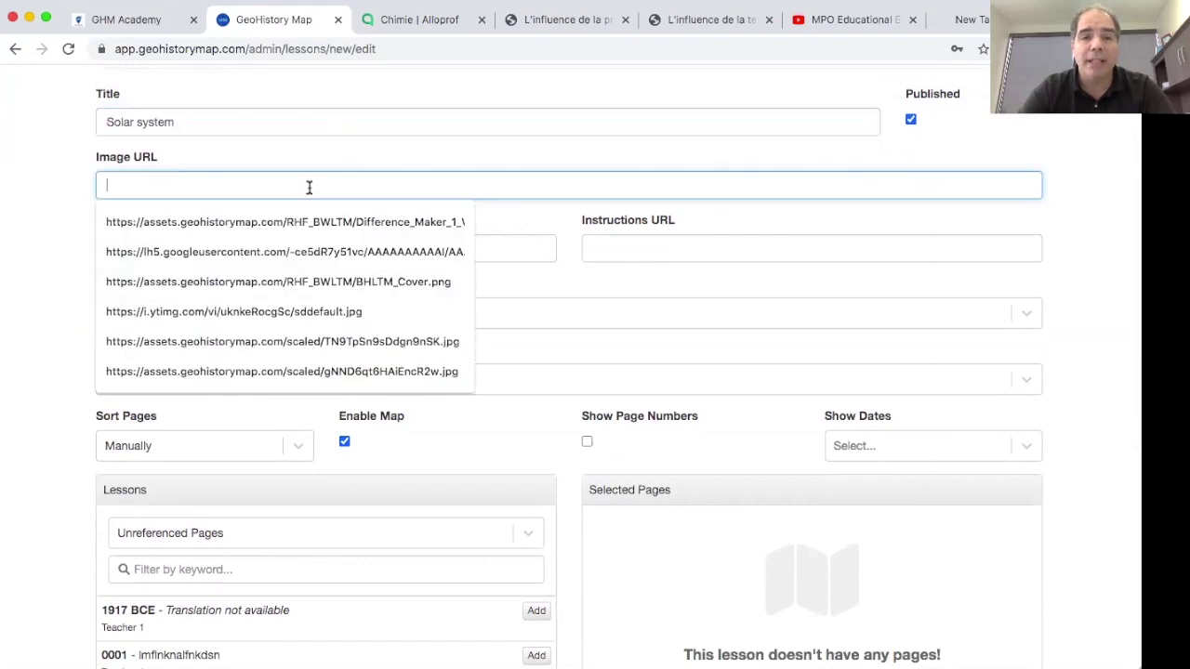
{"action": "left_click", "coordinate": [314, 152]}
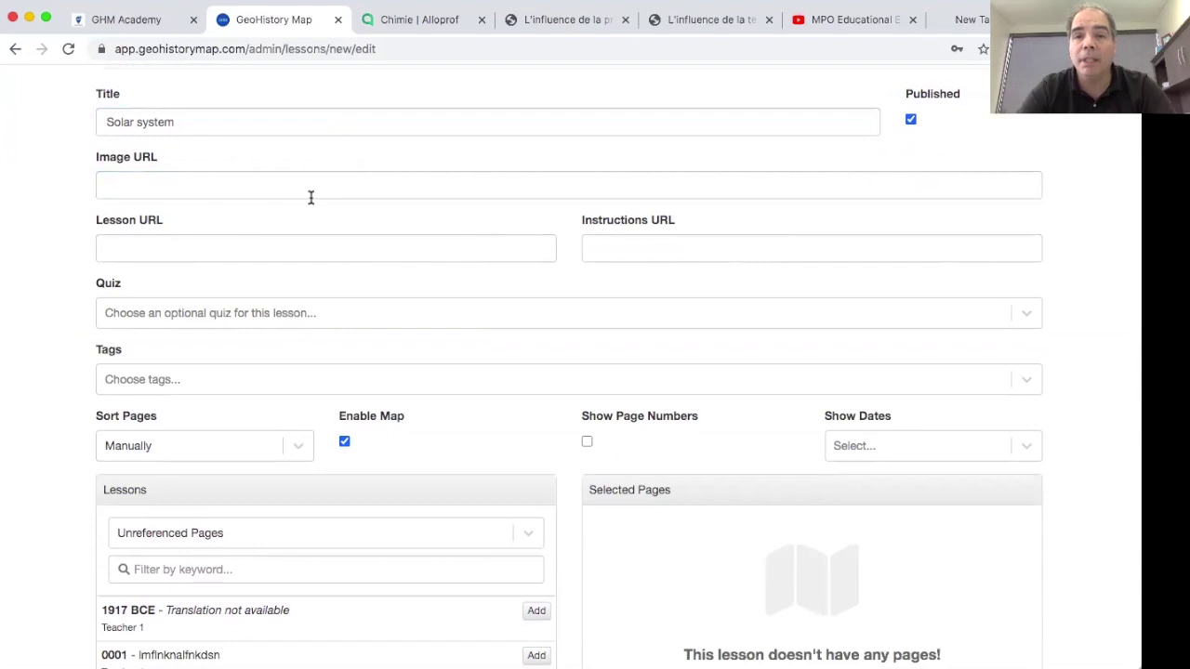
Step: In another browser tab, search the web for "solar system wikipedia" and open the English Wikipedia article on the Solar System
{"action": "left_click", "coordinate": [728, 19]}
{"action": "left_click", "coordinate": [620, 54]}
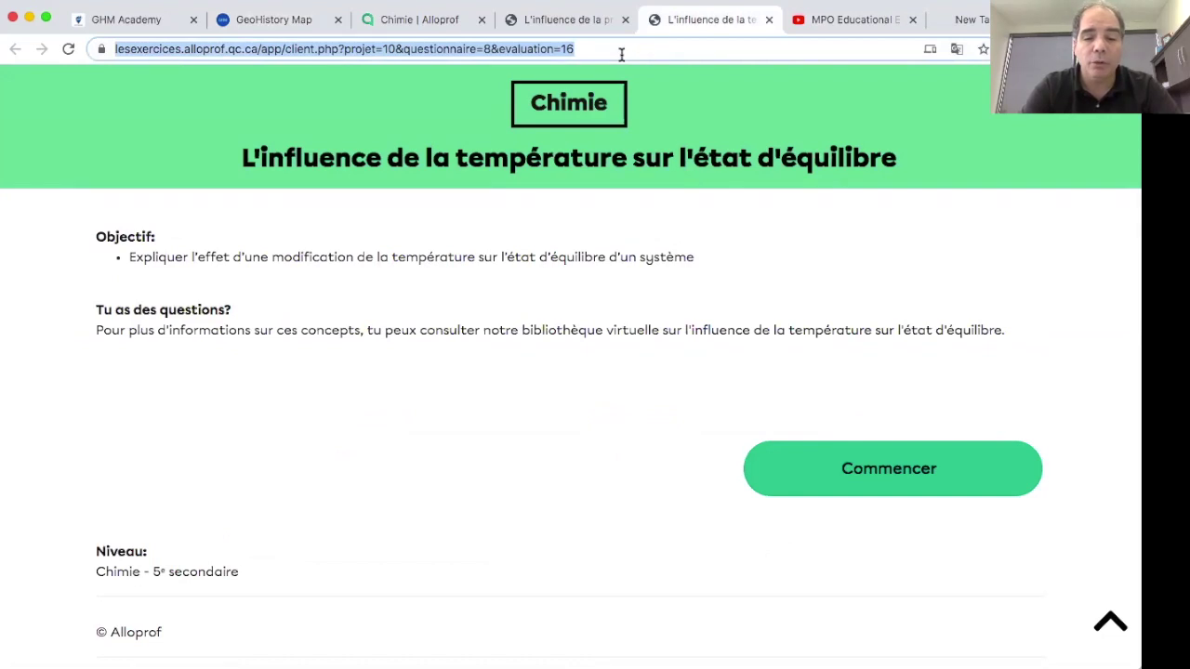
{"action": "type", "text": "solar "}
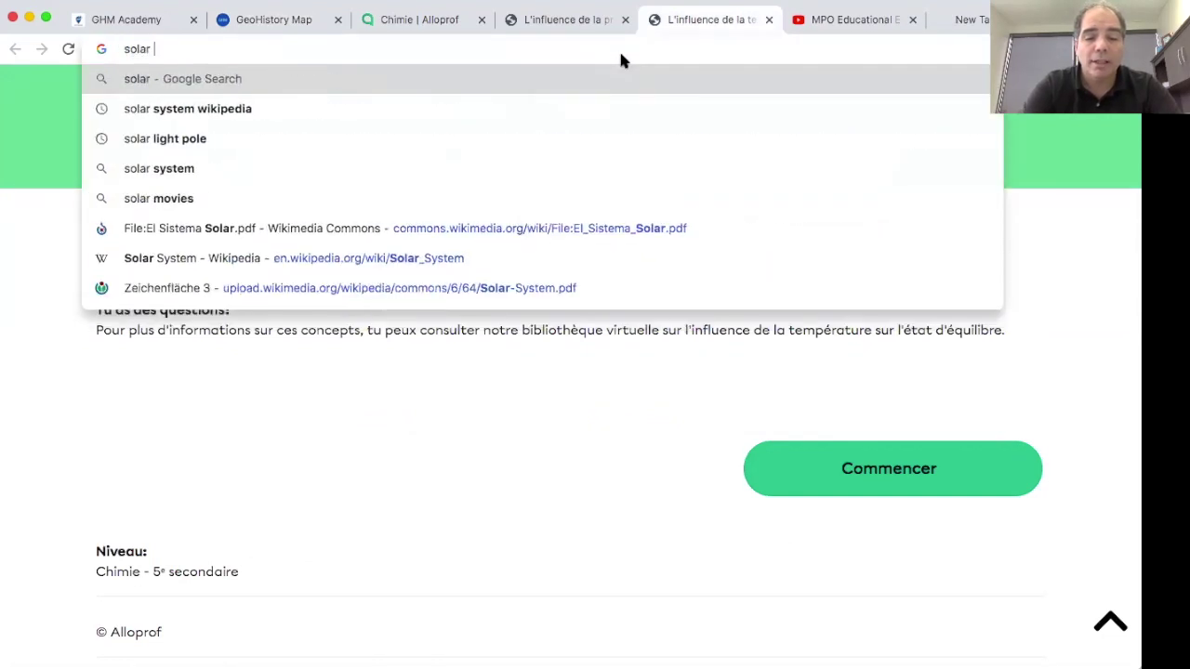
{"action": "type", "text": "system"}
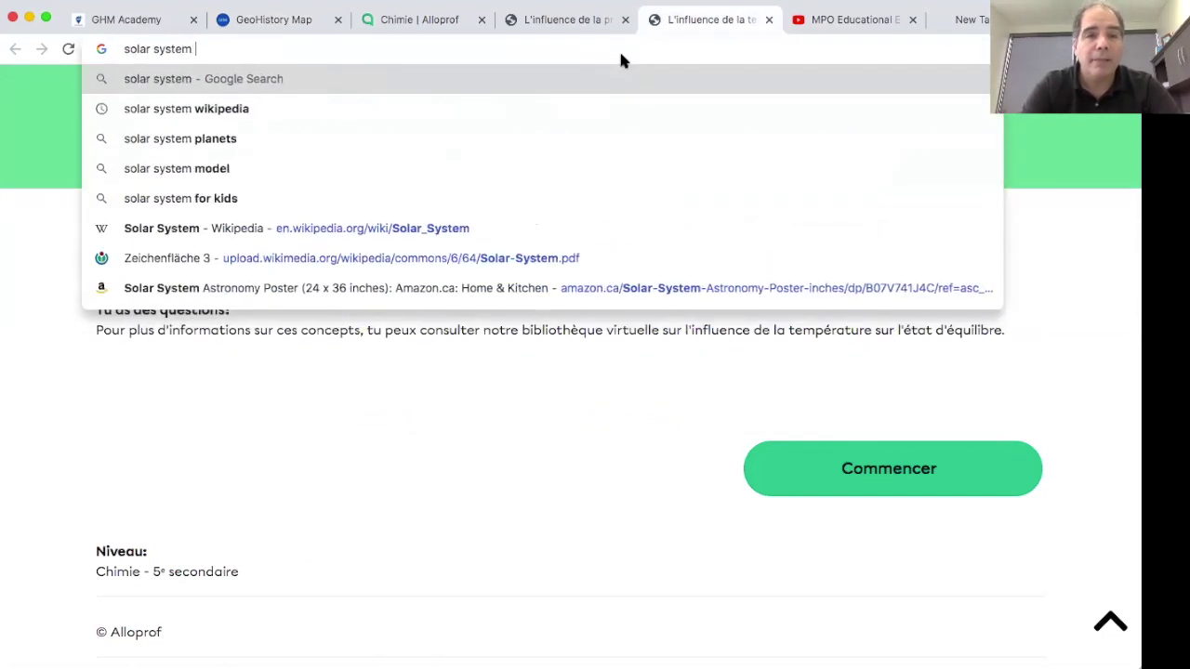
{"action": "left_click", "coordinate": [493, 109]}
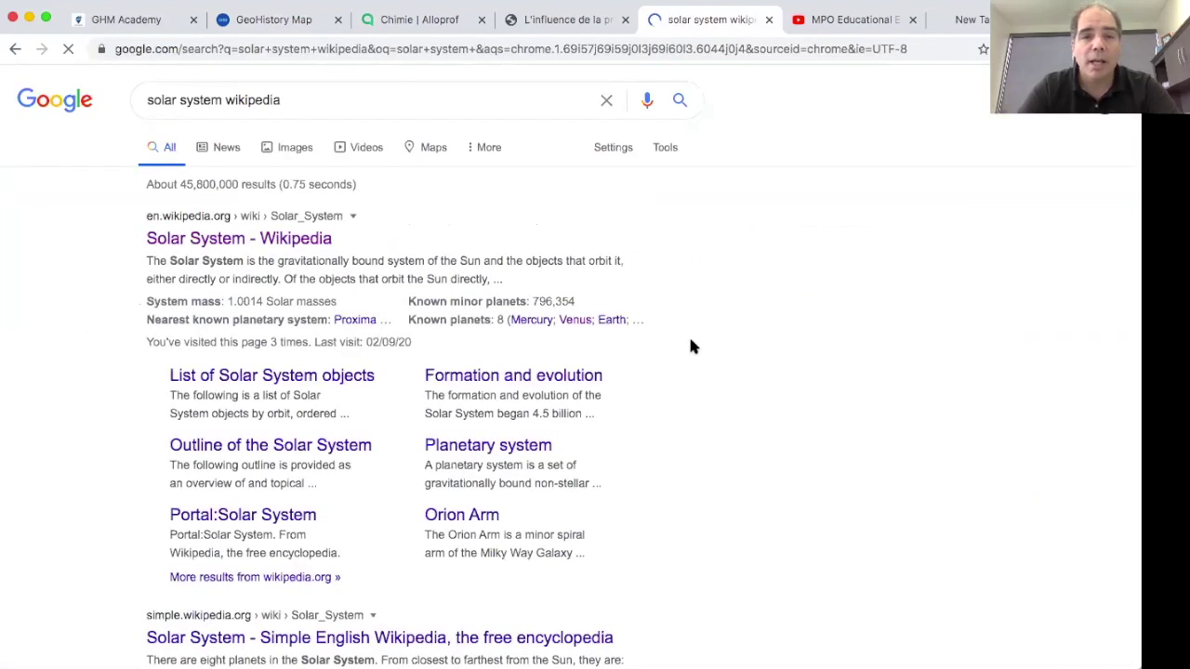
{"action": "left_click", "coordinate": [252, 241]}
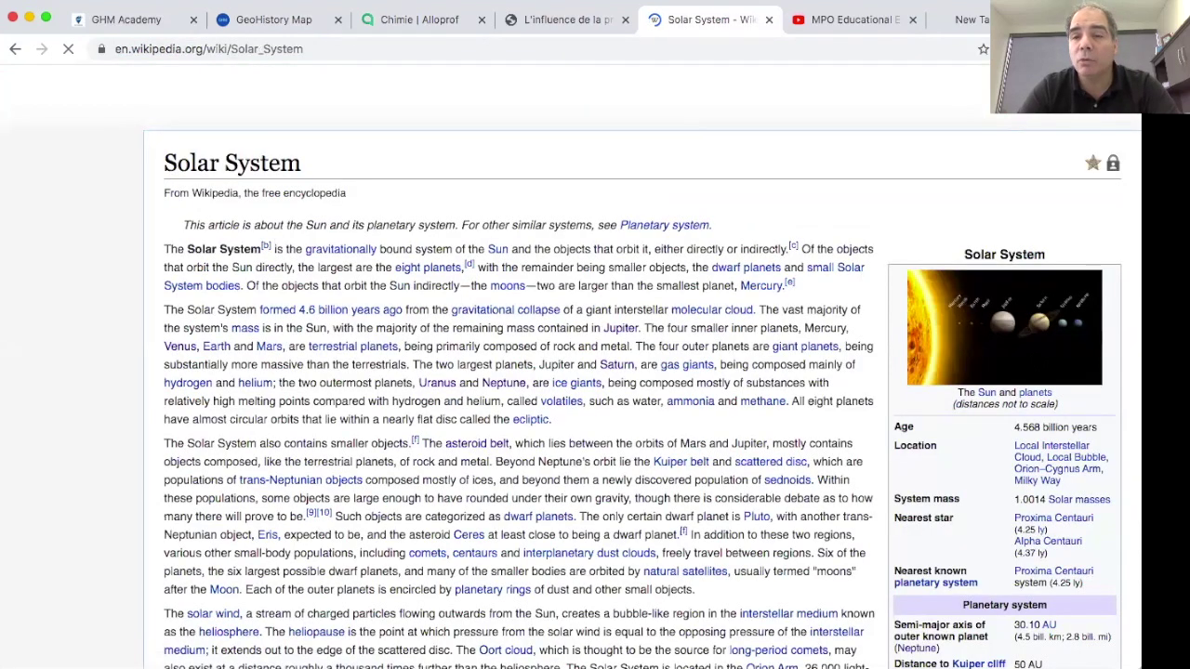
Step: Open the article's Sun and planets image, Planets2013.svg, as the original file and copy its web address
{"action": "left_click", "coordinate": [1001, 349]}
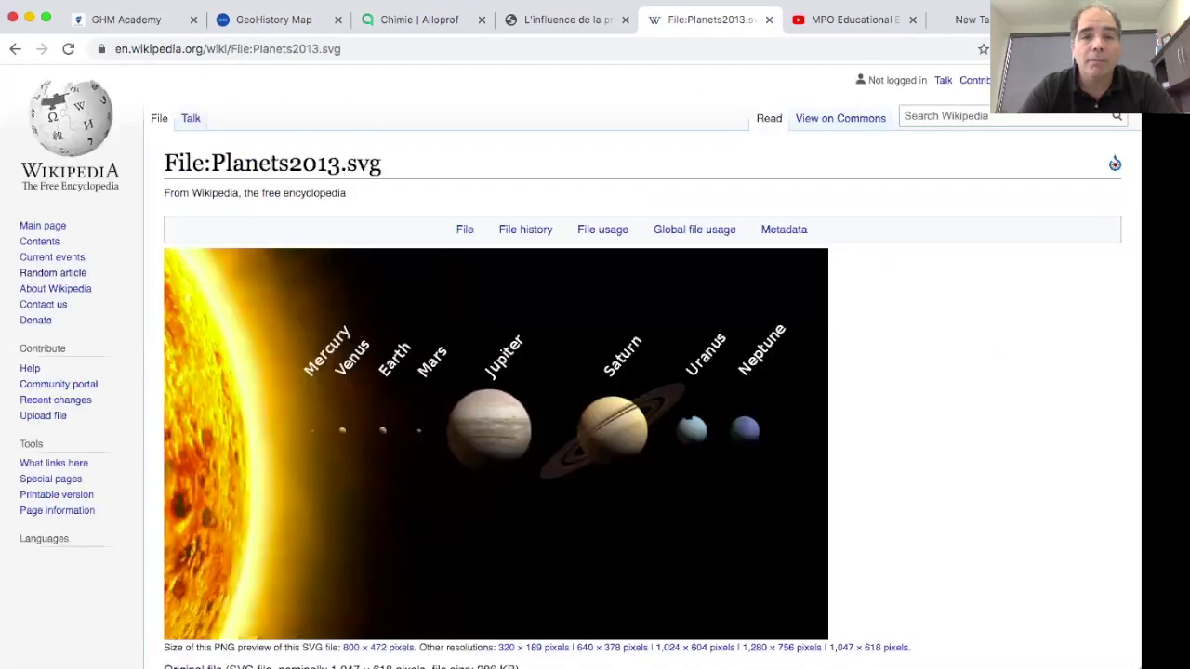
{"action": "left_click", "coordinate": [679, 419]}
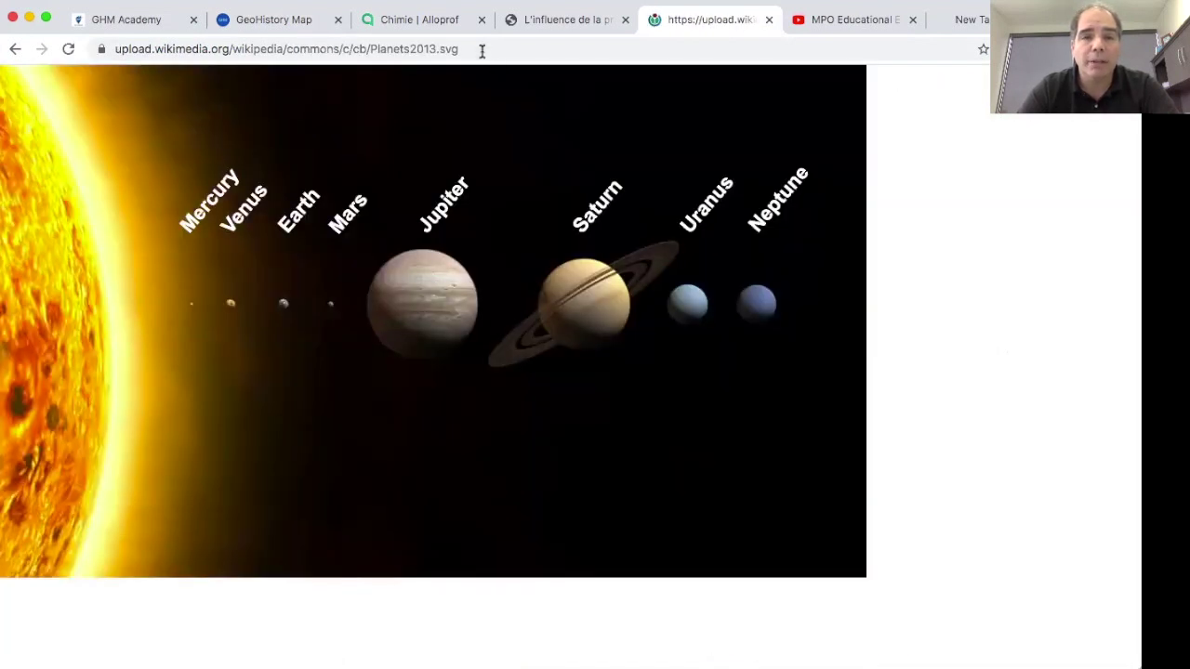
{"action": "left_click_drag", "start_coordinate": [470, 48], "coordinate": [85, 45]}
{"action": "key", "text": "ctrl+c"}
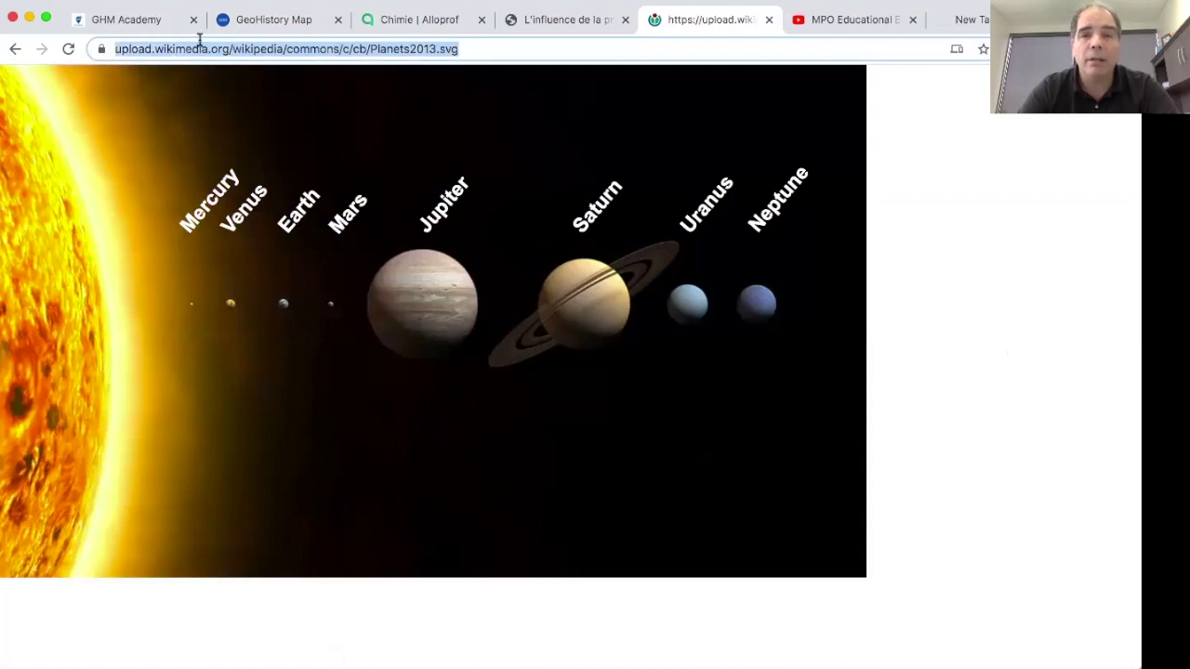
Step: Return to the GeoHistory Map lesson form and paste the copied Planets2013.svg address as the lesson's image URL
{"action": "left_click", "coordinate": [288, 20]}
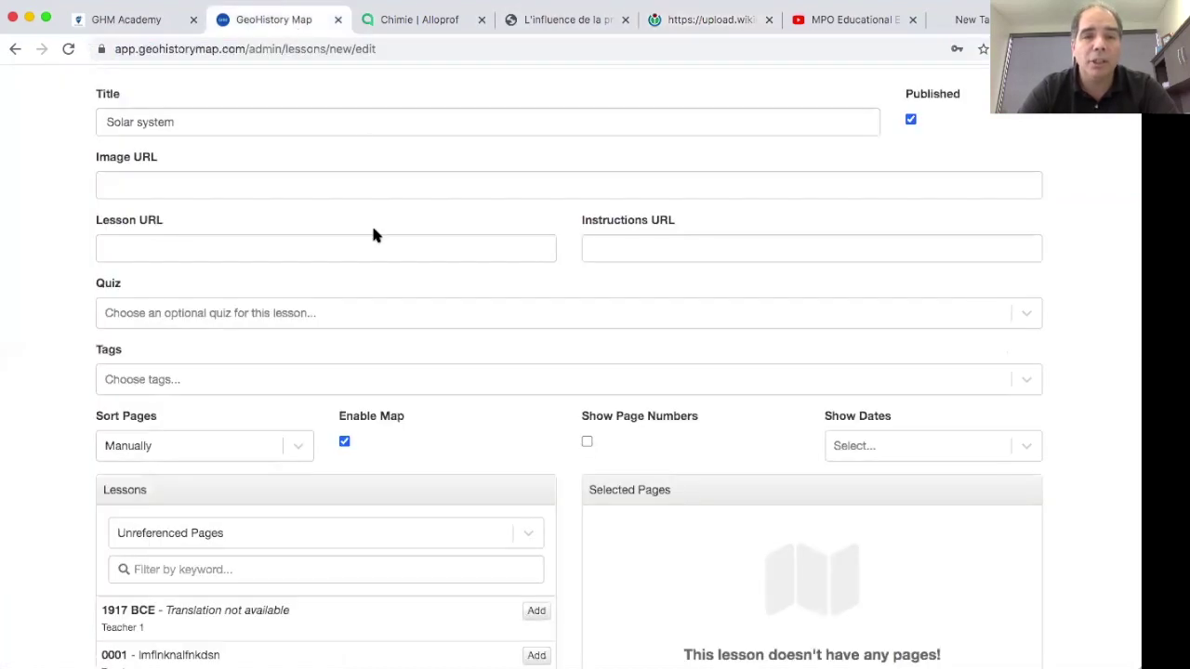
{"action": "left_click", "coordinate": [230, 180]}
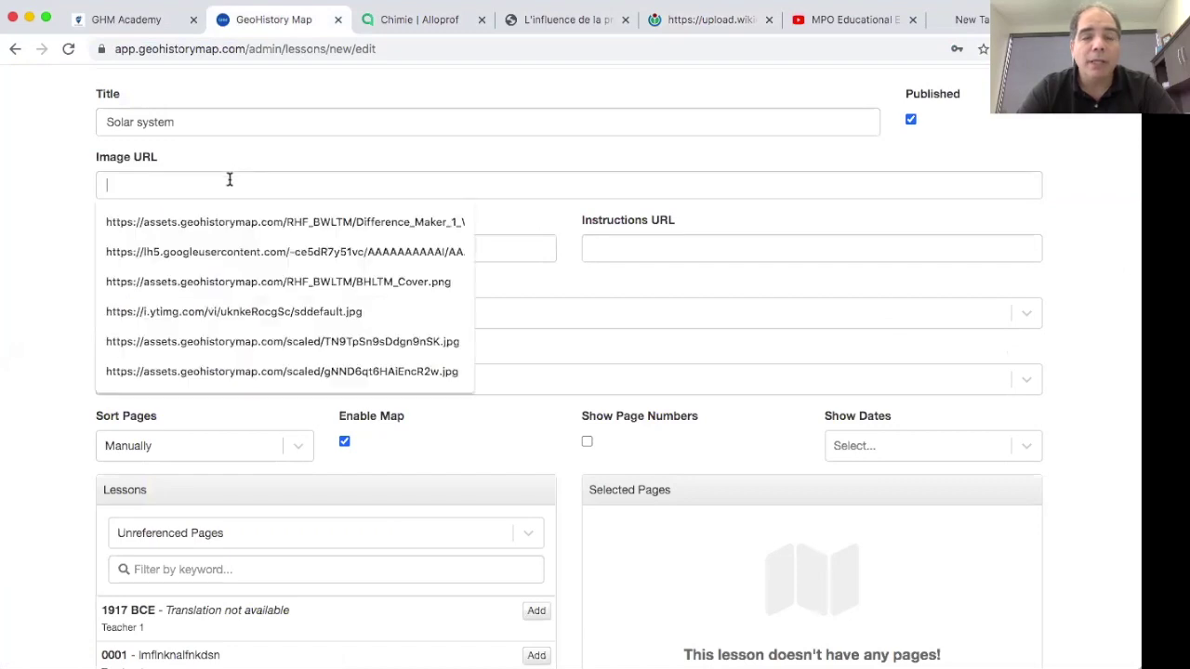
{"action": "key", "text": "ctrl+v"}
{"action": "left_click", "coordinate": [544, 156]}
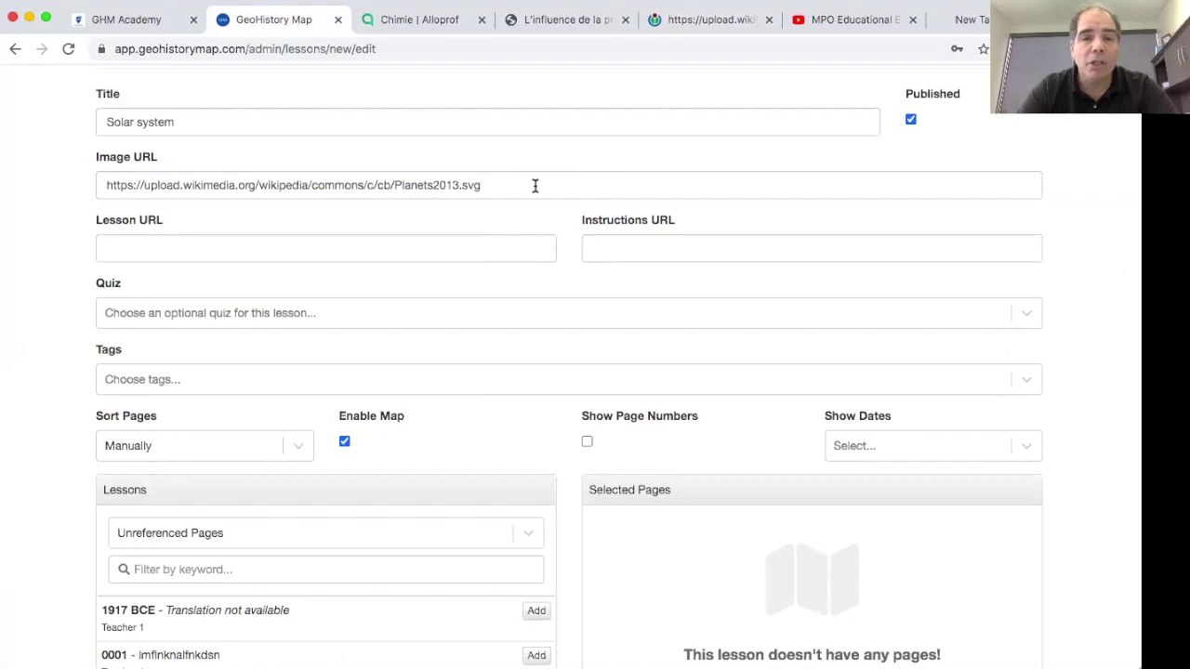
{"action": "scroll", "coordinate": [534, 183], "scroll_direction": "down", "scroll_amount": 3}
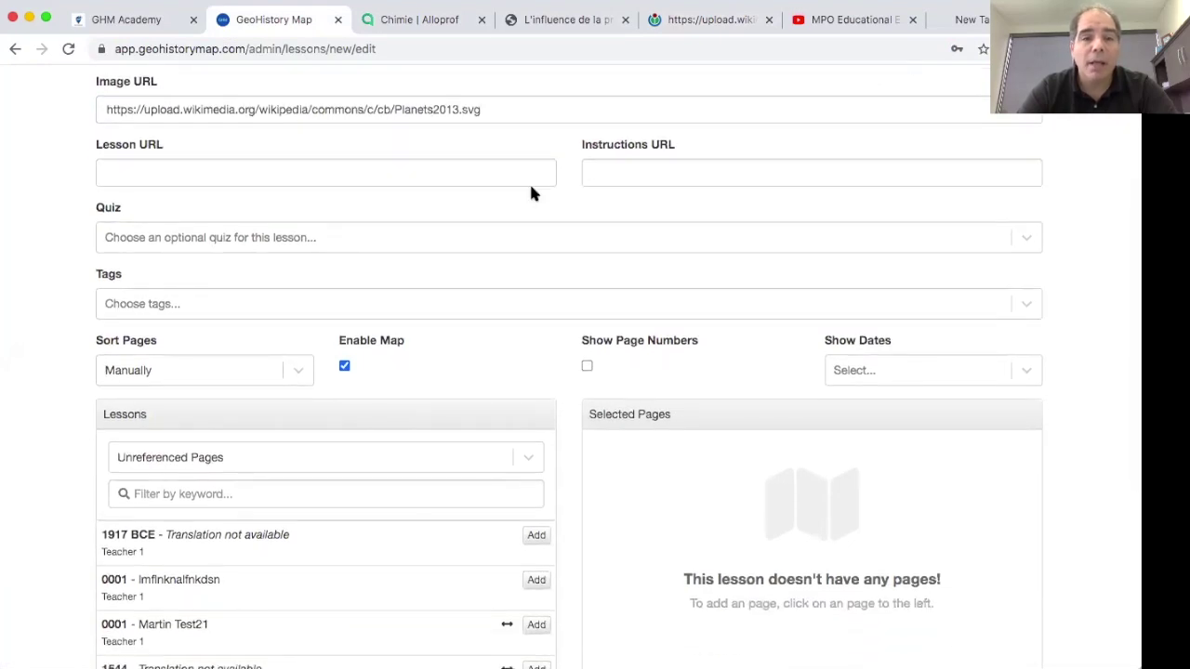
{"action": "left_click", "coordinate": [522, 176]}
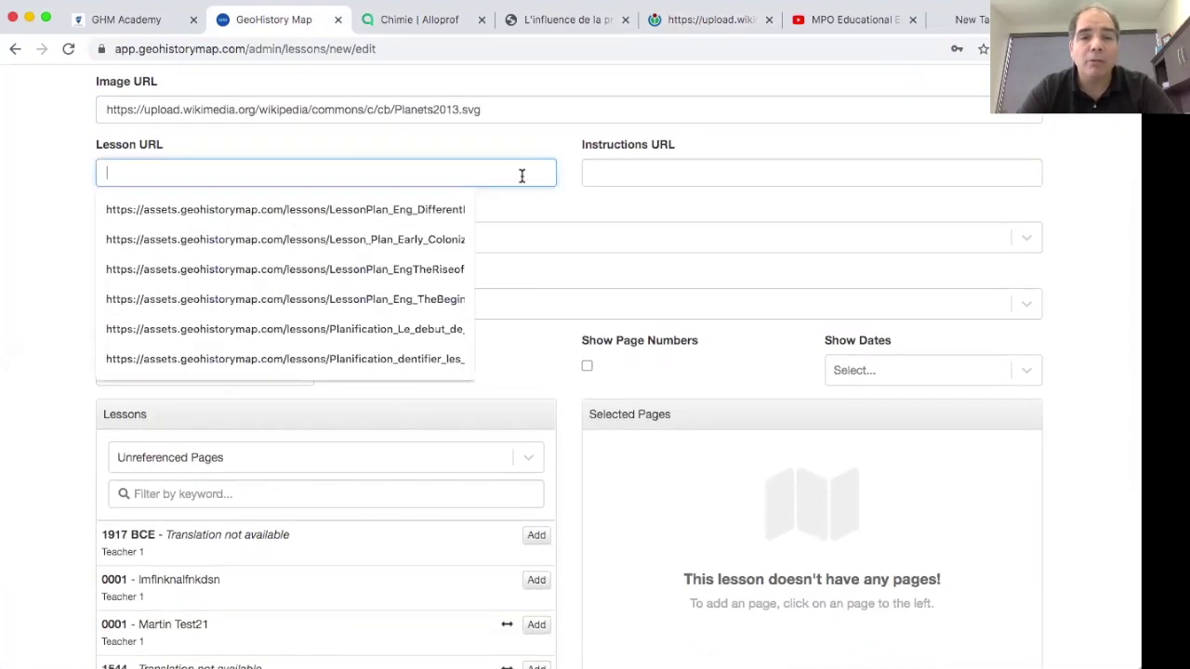
{"action": "left_click", "coordinate": [502, 143]}
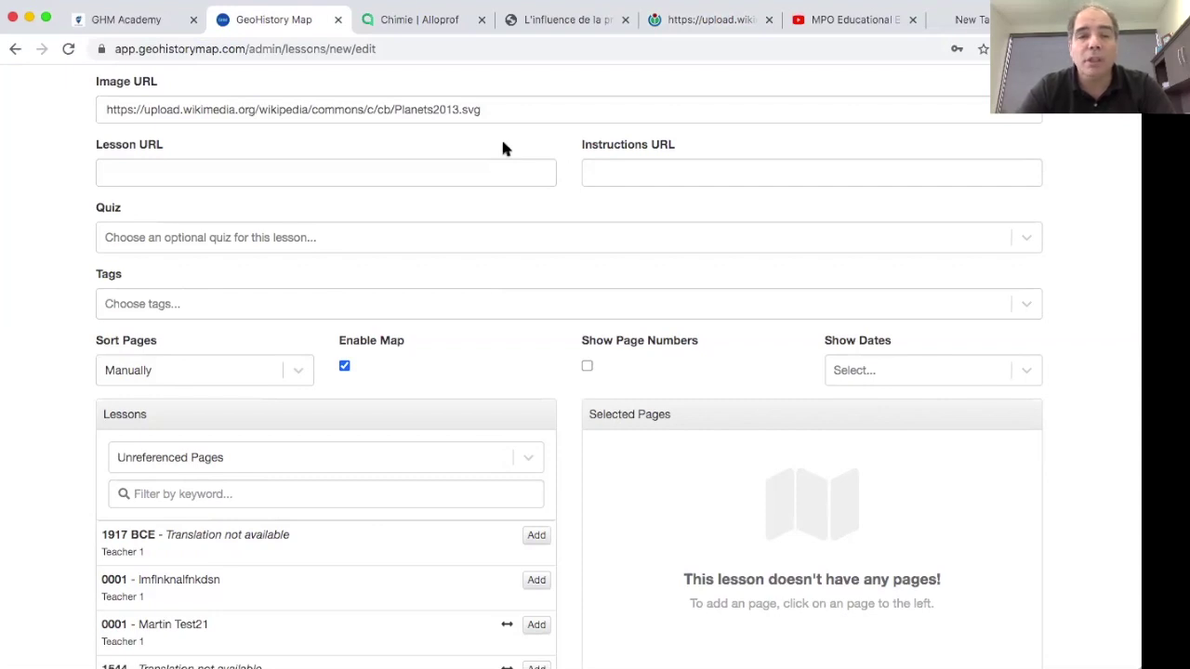
{"action": "left_click", "coordinate": [627, 177]}
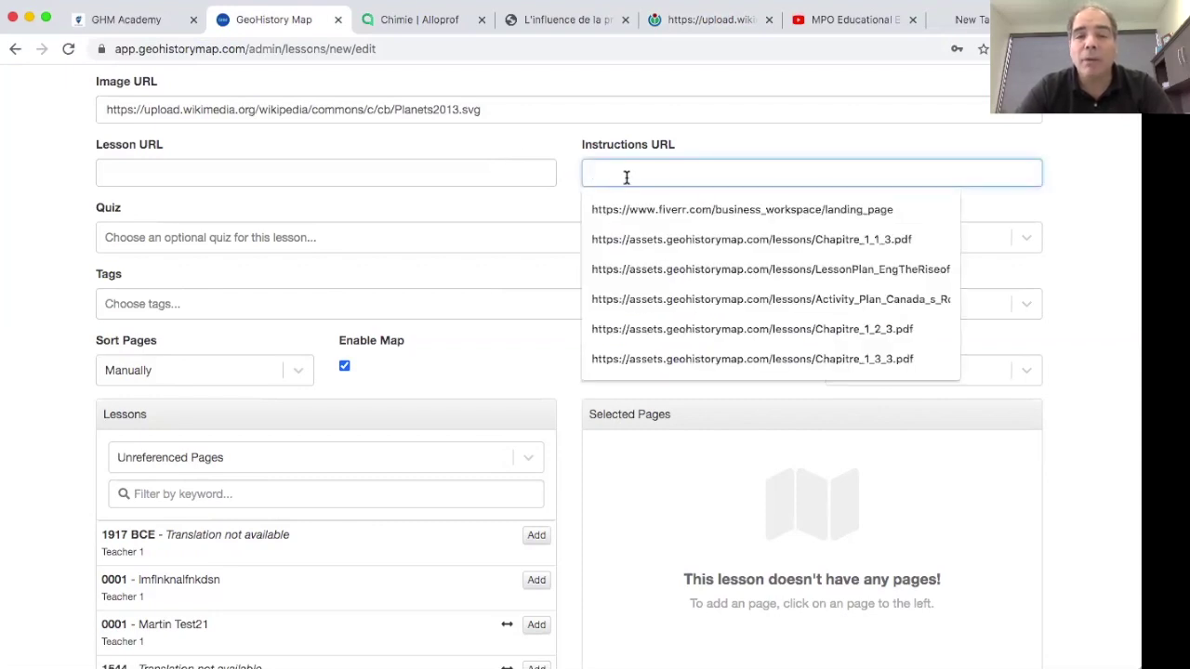
{"action": "left_click", "coordinate": [560, 146]}
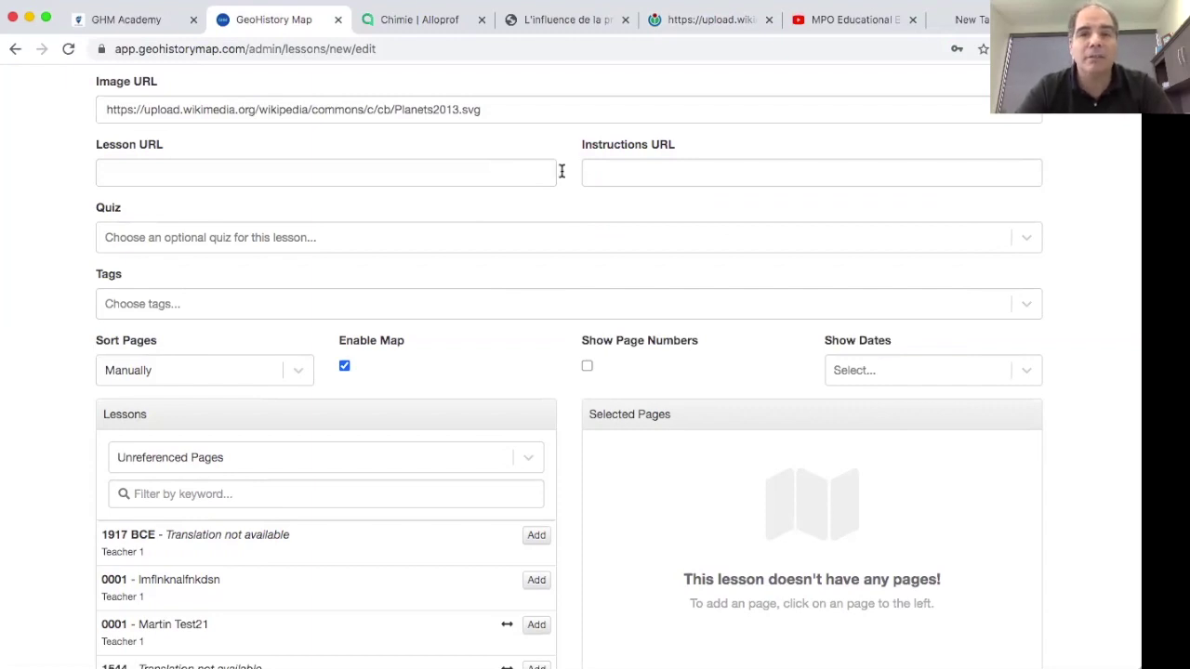
{"action": "left_click", "coordinate": [656, 176]}
{"action": "left_click", "coordinate": [465, 172]}
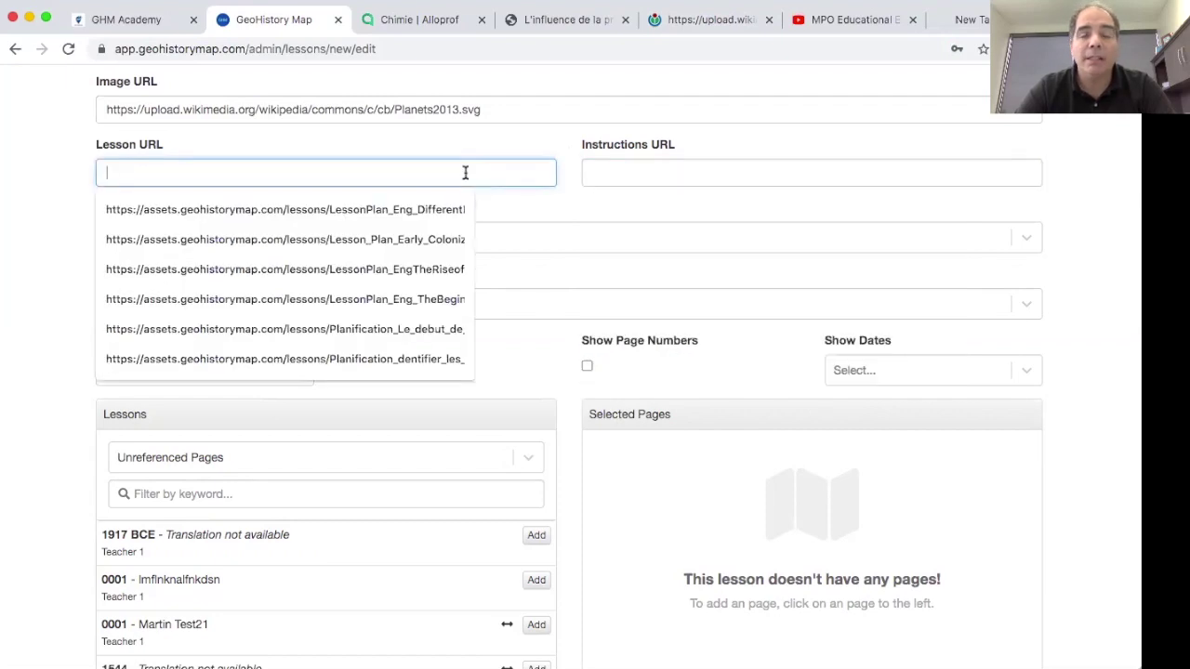
{"action": "left_click", "coordinate": [468, 151]}
Step: Find the quiz "Lesson 1 Solar system" by entering "Sol" and attach it to the lesson
{"action": "scroll", "coordinate": [465, 167], "scroll_direction": "down", "scroll_amount": 2}
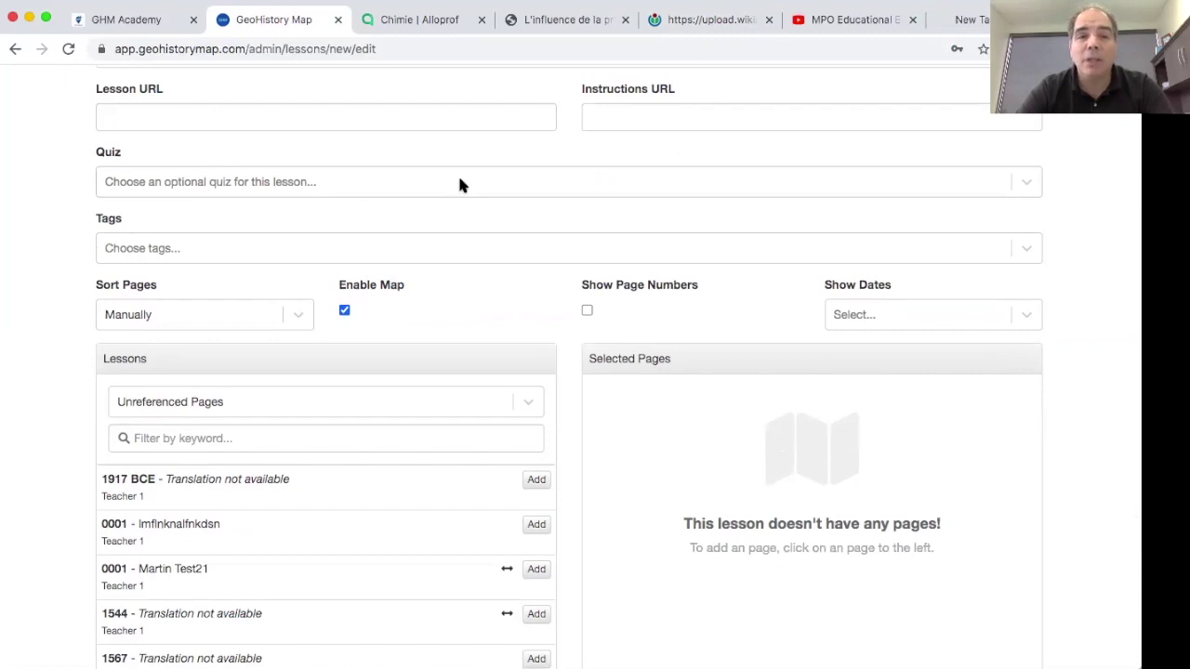
{"action": "left_click", "coordinate": [459, 184]}
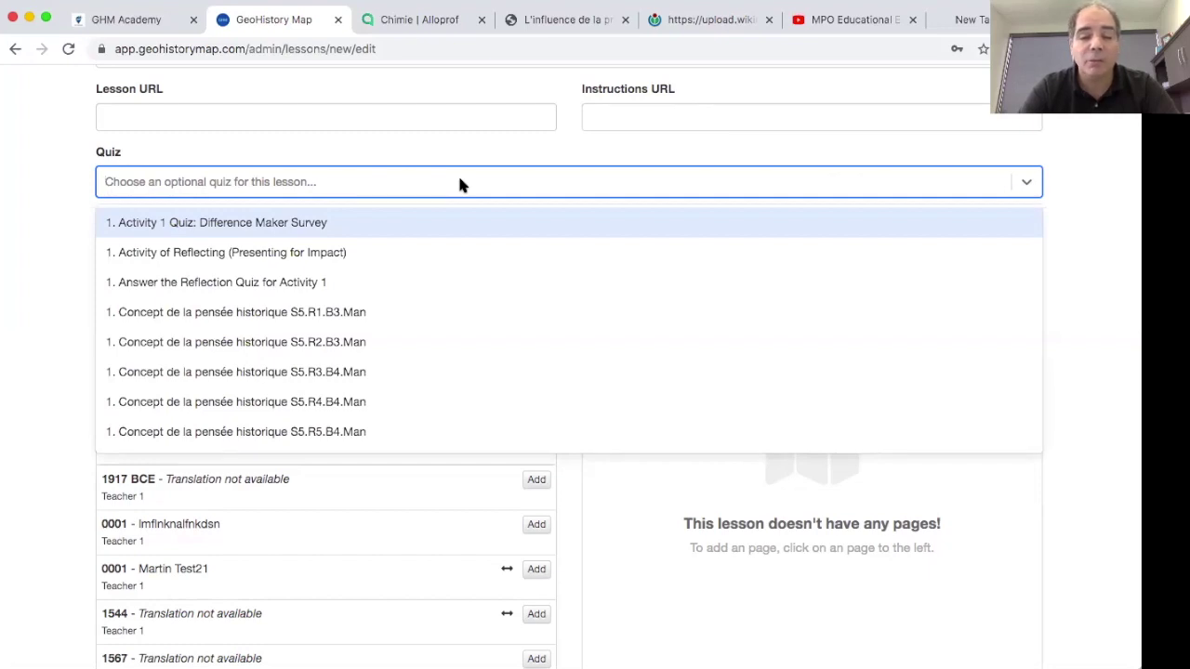
{"action": "type", "text": "Sol"}
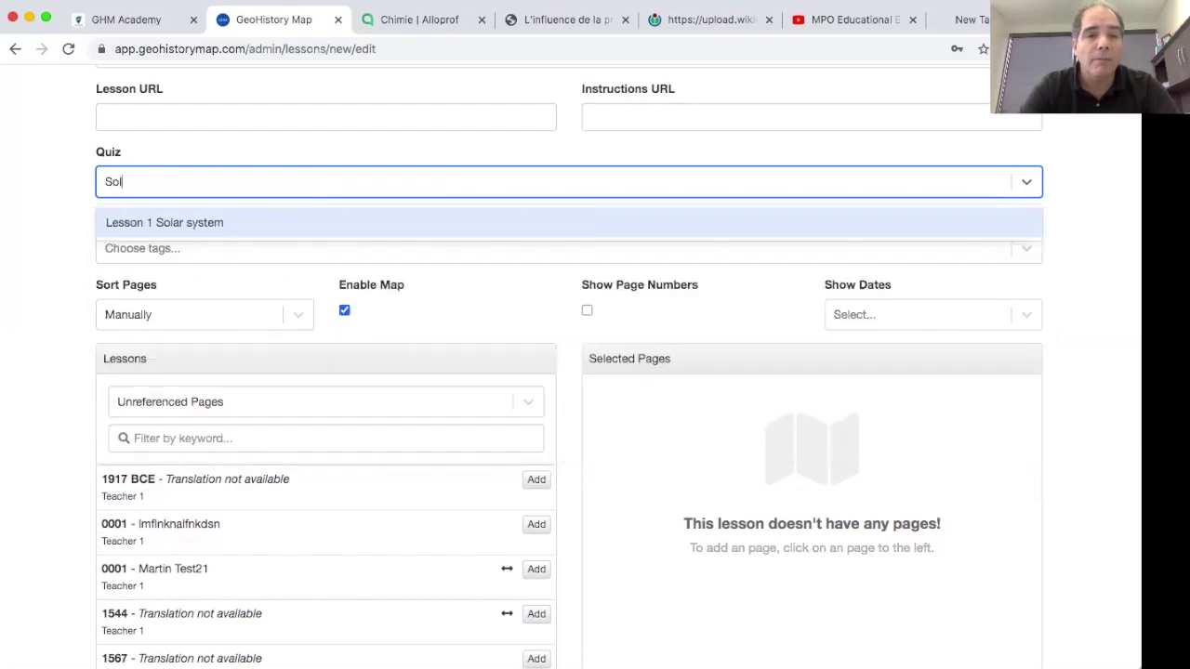
{"action": "left_click", "coordinate": [318, 225]}
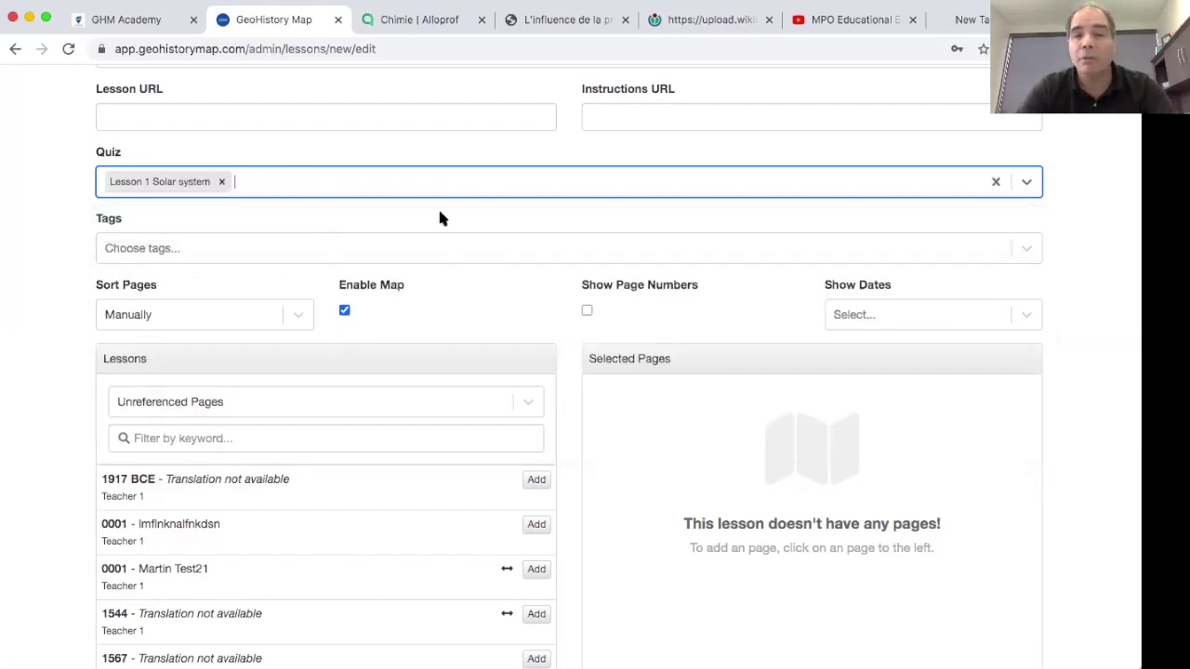
Step: Tag the lesson with Grade 5
{"action": "scroll", "coordinate": [441, 218], "scroll_direction": "down", "scroll_amount": 1}
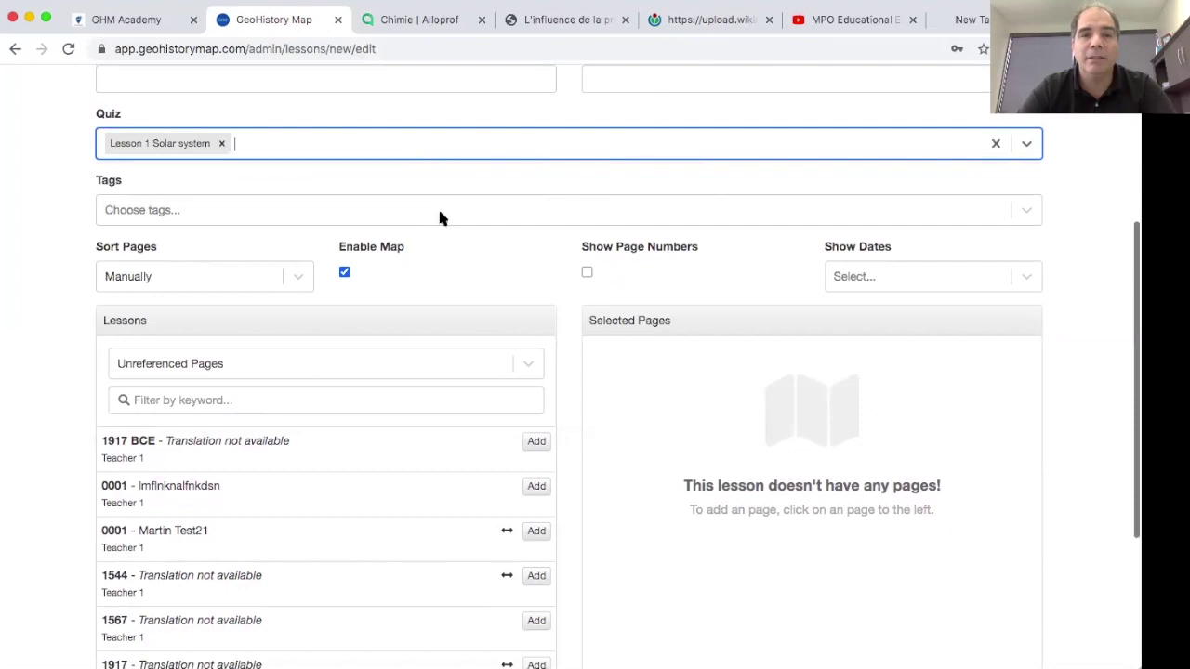
{"action": "scroll", "coordinate": [440, 217], "scroll_direction": "down", "scroll_amount": 1}
{"action": "left_click", "coordinate": [524, 199]}
{"action": "left_click", "coordinate": [522, 203]}
{"action": "left_click", "coordinate": [522, 203]}
{"action": "scroll", "coordinate": [415, 417], "scroll_direction": "down", "scroll_amount": 3}
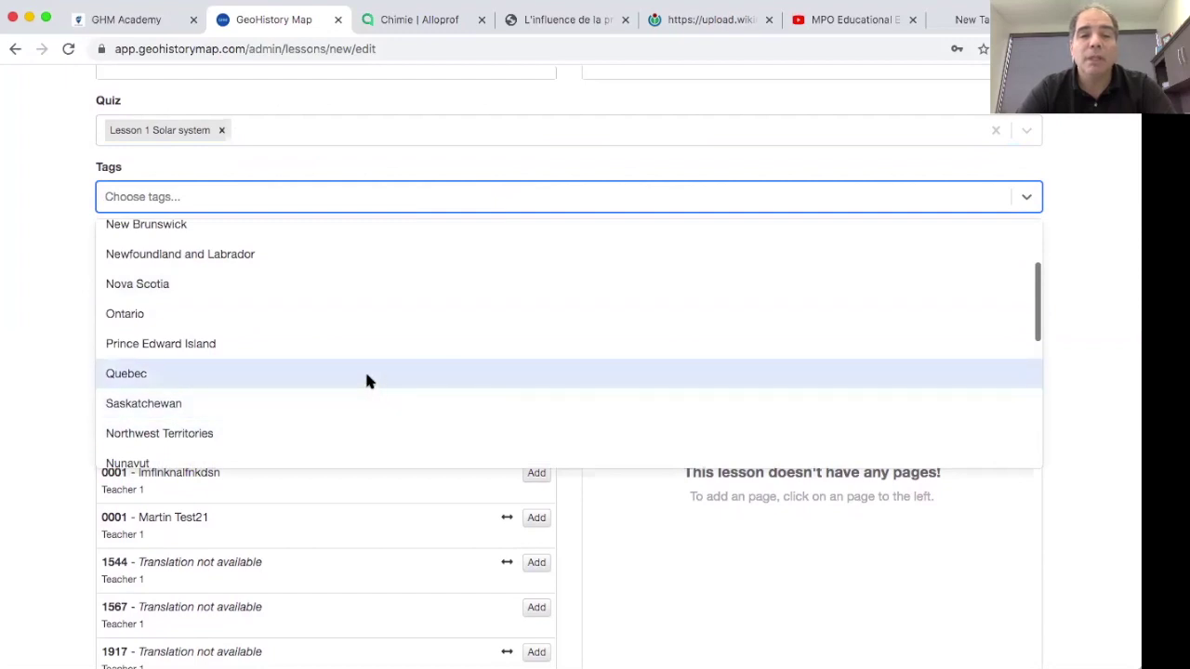
{"action": "scroll", "coordinate": [366, 376], "scroll_direction": "down", "scroll_amount": 6}
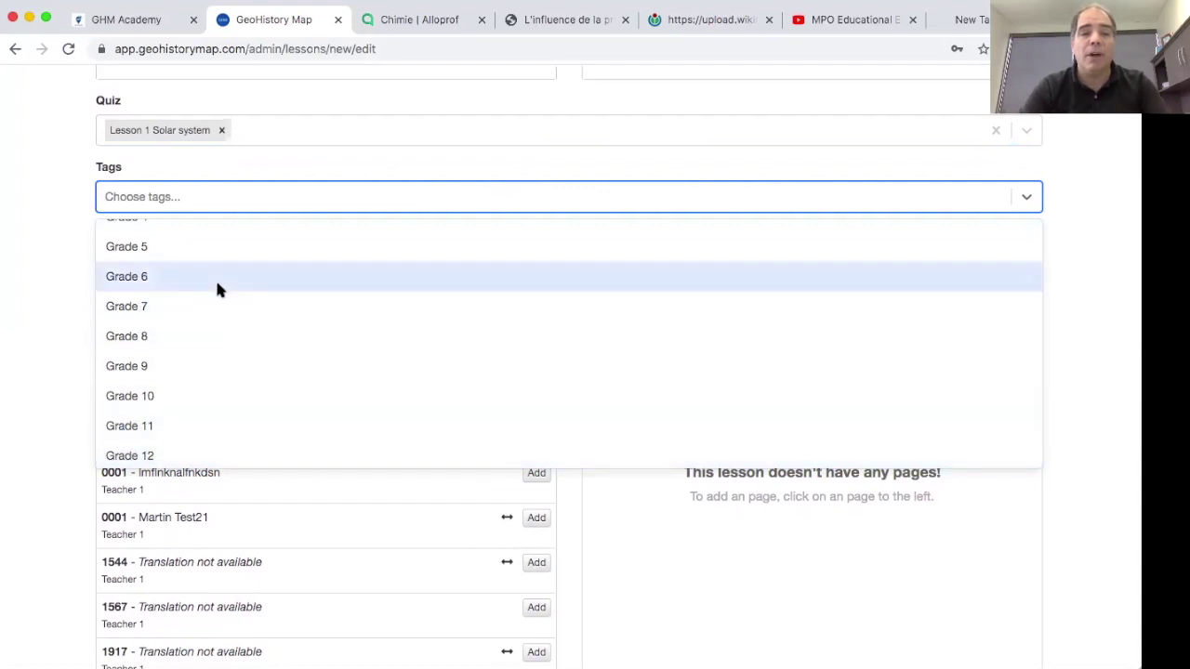
{"action": "left_click", "coordinate": [205, 253]}
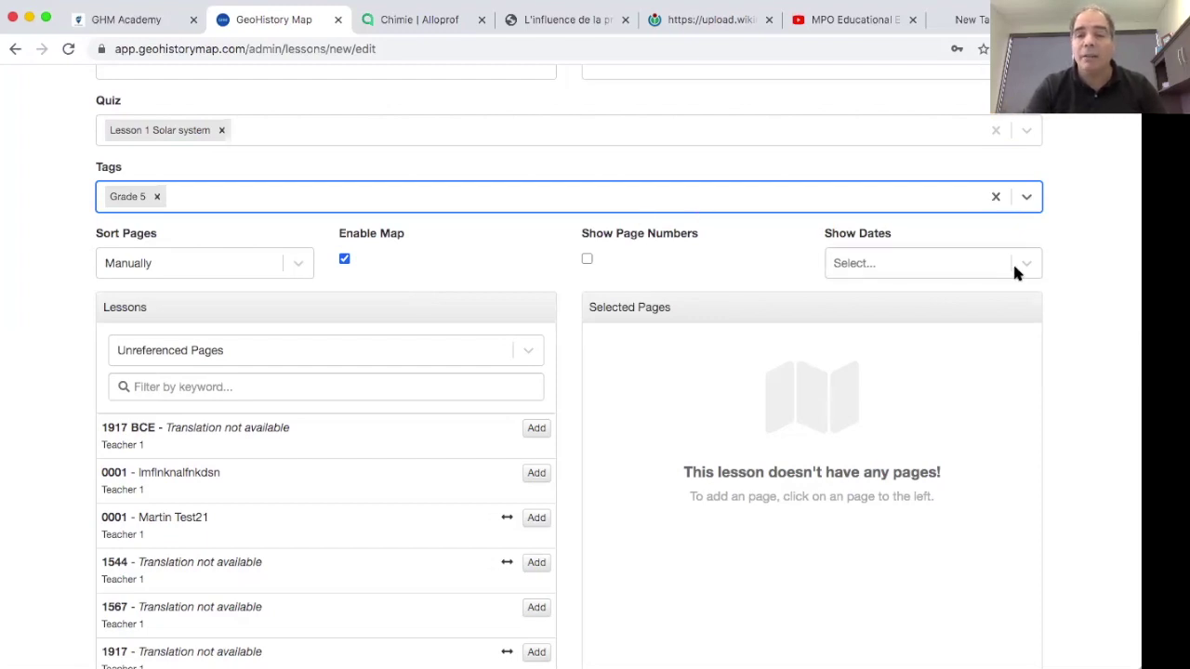
Step: Examine the province and grade options available as tags for the lesson
{"action": "left_click", "coordinate": [1028, 197]}
{"action": "scroll", "coordinate": [754, 379], "scroll_direction": "down", "scroll_amount": 10}
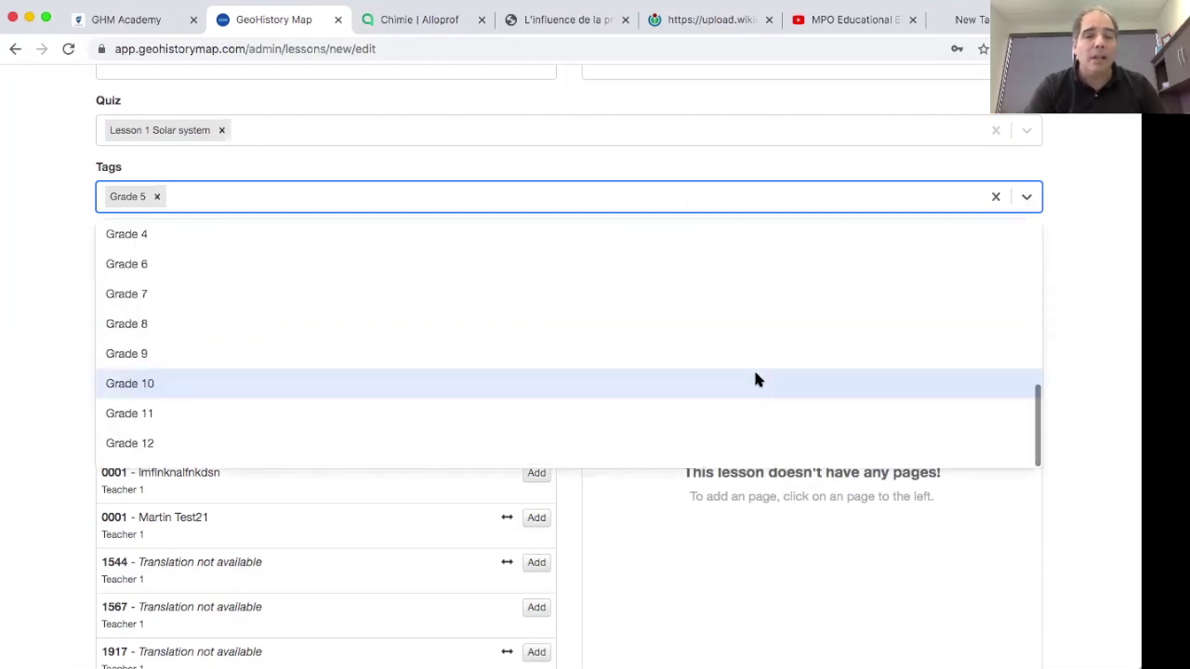
{"action": "scroll", "coordinate": [701, 322], "scroll_direction": "up", "scroll_amount": 3}
{"action": "scroll", "coordinate": [702, 321], "scroll_direction": "down", "scroll_amount": 2}
{"action": "scroll", "coordinate": [702, 323], "scroll_direction": "up", "scroll_amount": 3}
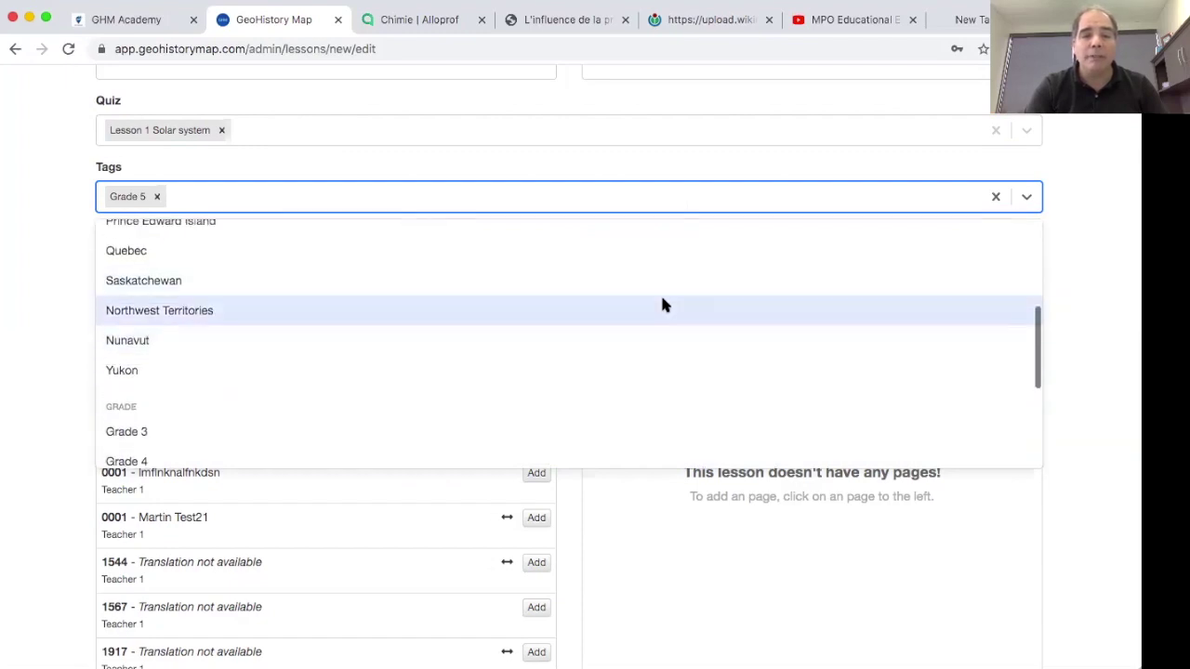
{"action": "scroll", "coordinate": [662, 305], "scroll_direction": "up", "scroll_amount": 1}
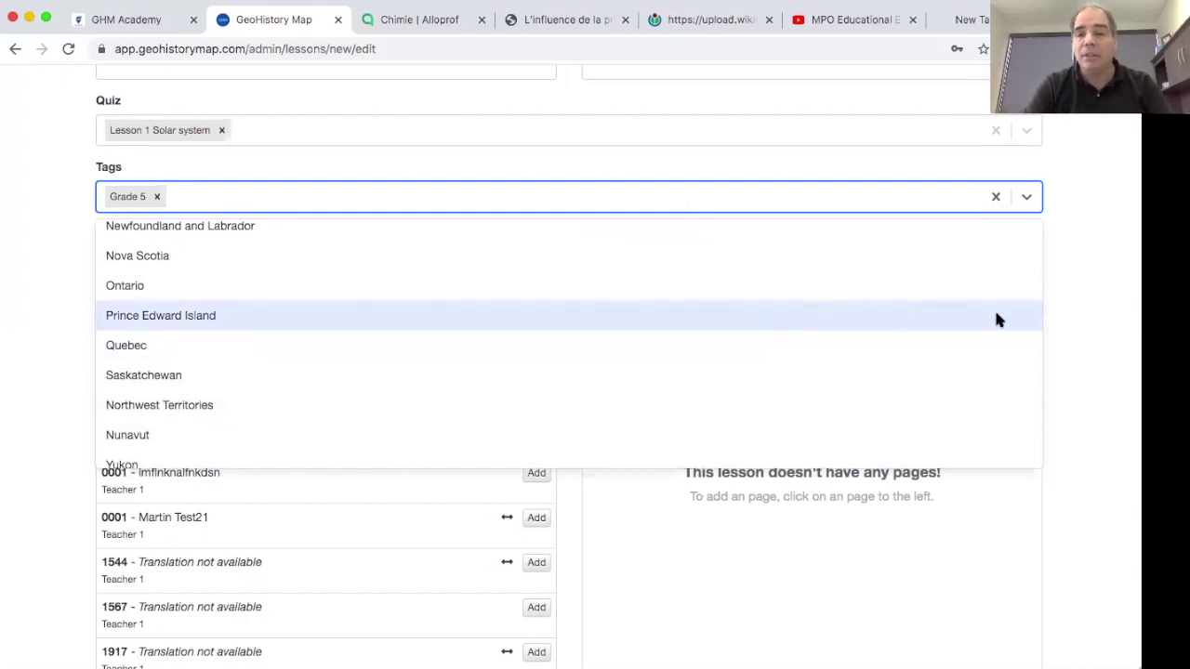
{"action": "left_click", "coordinate": [1080, 337]}
Step: Find "The Solar System Lessons 1" by entering "so" and choose it as the source lesson for pages
{"action": "scroll", "coordinate": [1080, 339], "scroll_direction": "down", "scroll_amount": 3}
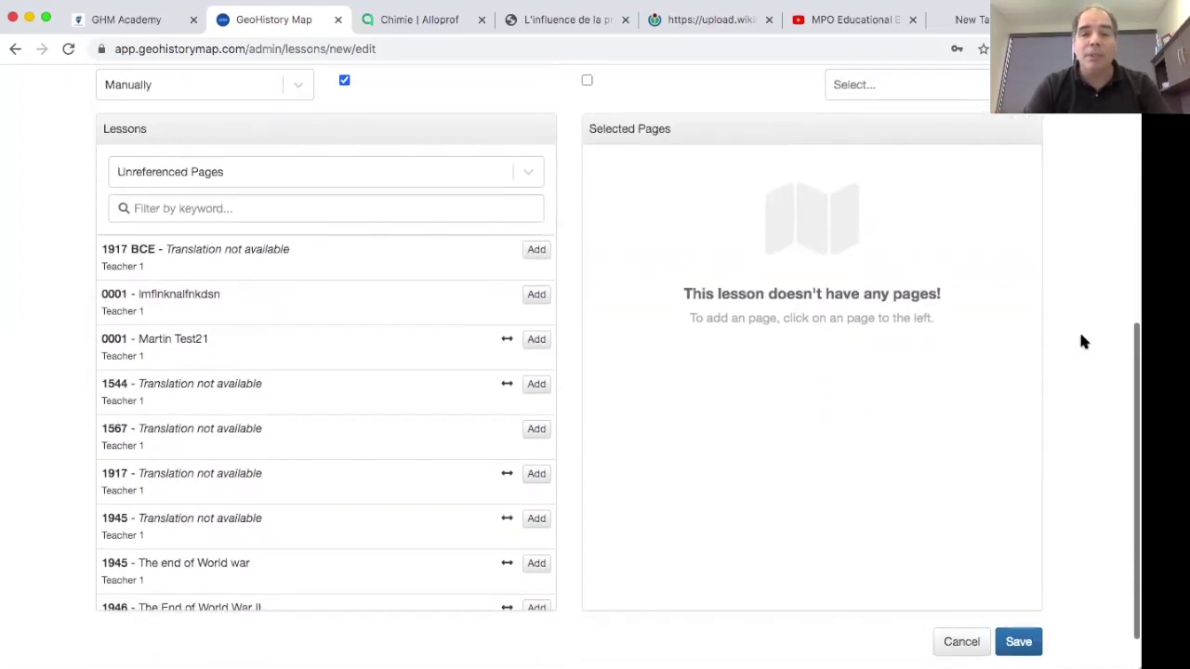
{"action": "scroll", "coordinate": [823, 326], "scroll_direction": "up", "scroll_amount": 5}
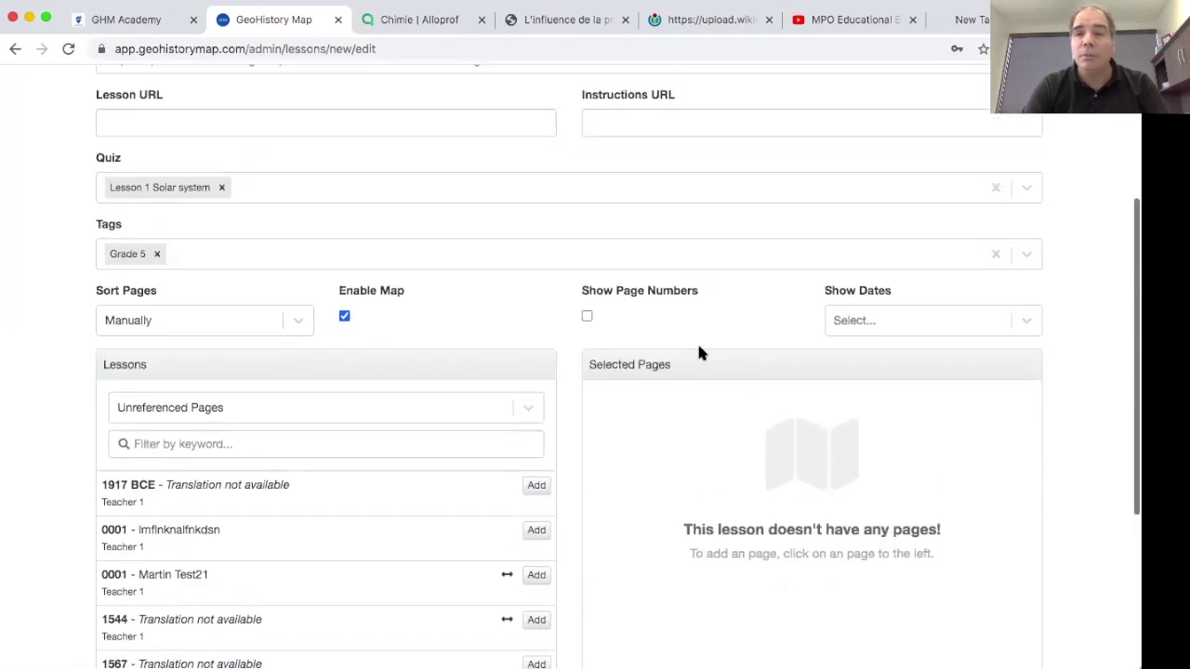
{"action": "scroll", "coordinate": [469, 411], "scroll_direction": "down", "scroll_amount": 1}
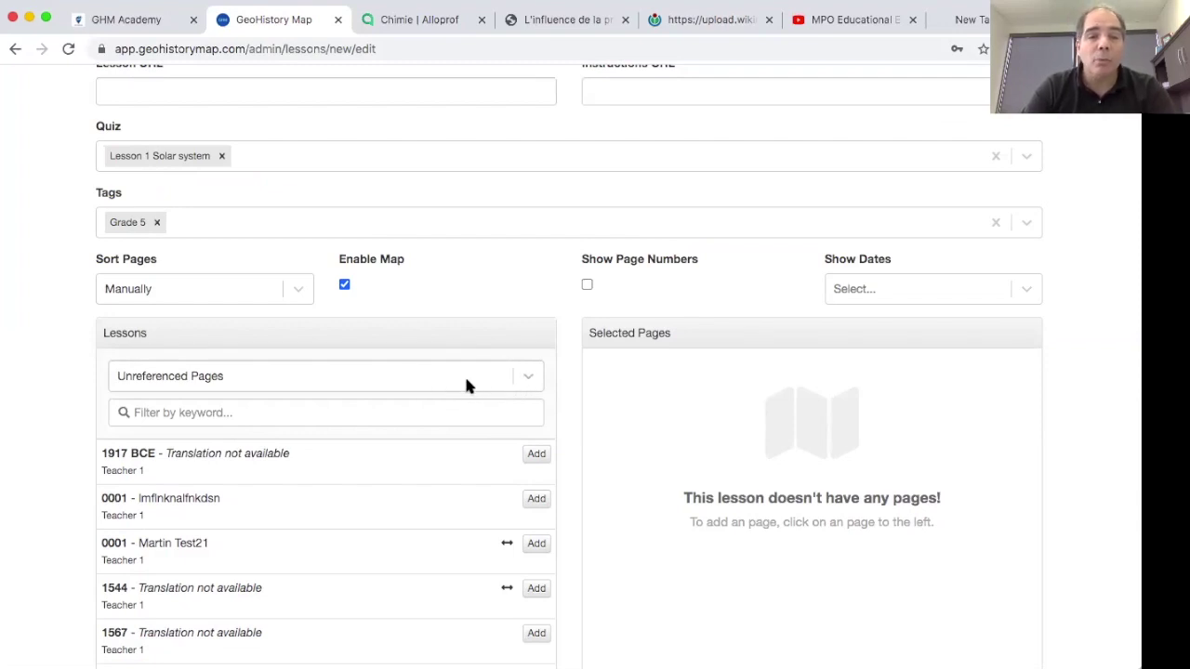
{"action": "left_click", "coordinate": [467, 385]}
{"action": "type", "text": "so"}
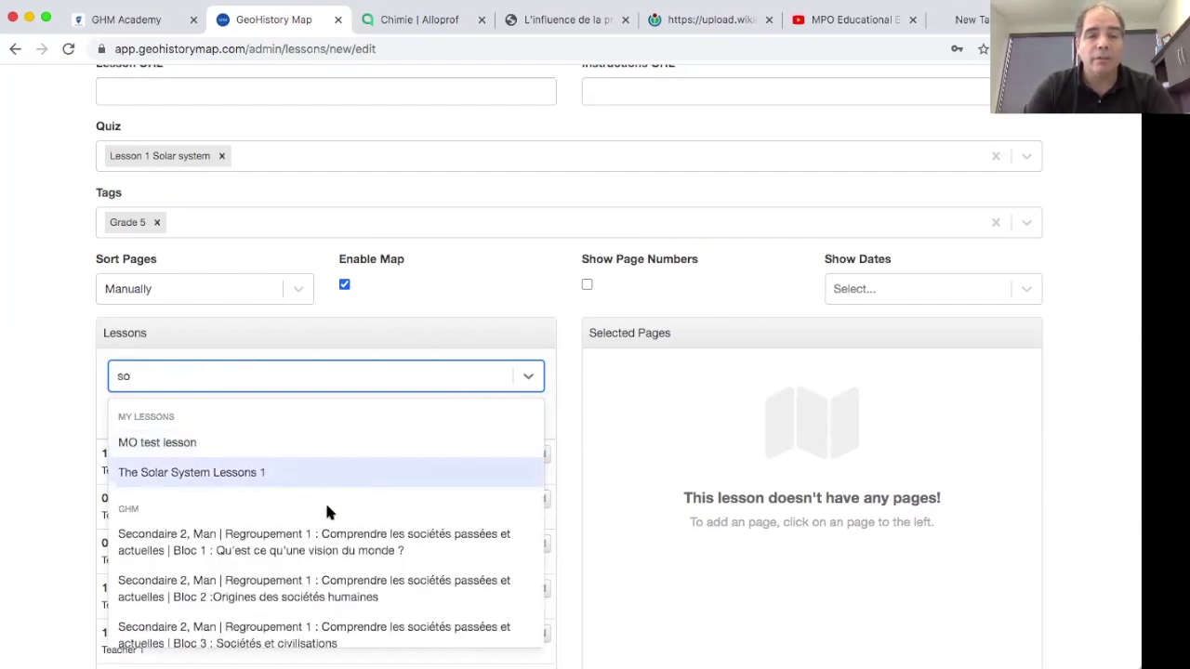
{"action": "left_click", "coordinate": [288, 474]}
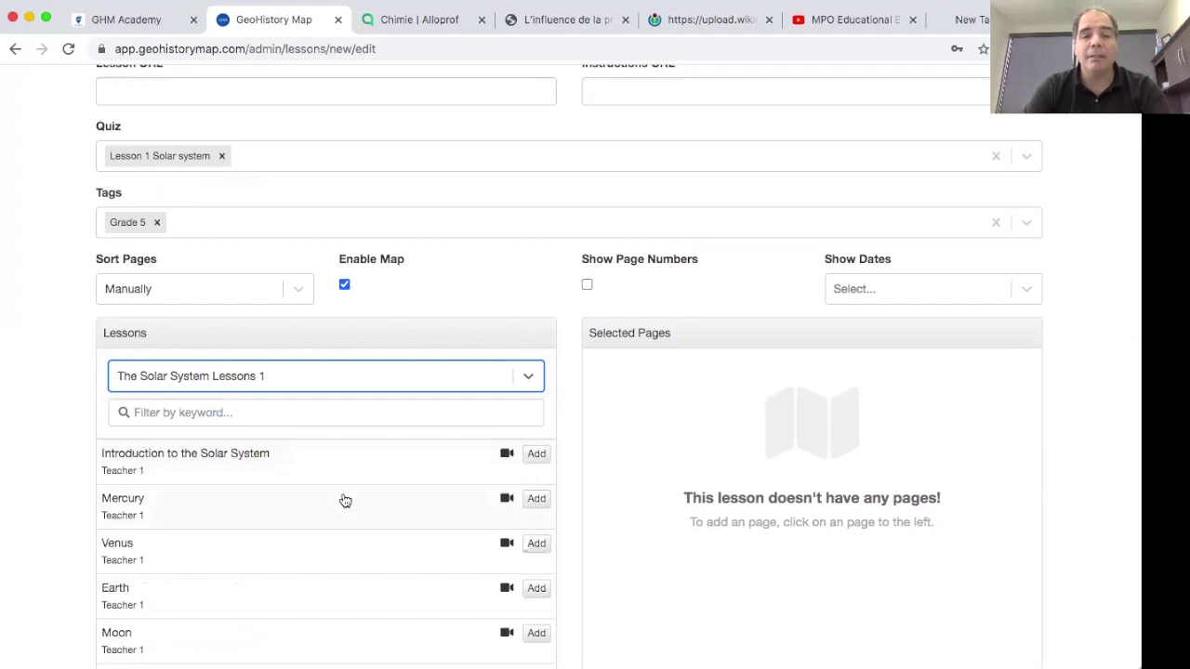
Step: Add all pages of The Solar System Lessons 1, from Introduction to the Solar System through Neptune, to the new lesson
{"action": "scroll", "coordinate": [342, 501], "scroll_direction": "down", "scroll_amount": 2}
{"action": "scroll", "coordinate": [342, 499], "scroll_direction": "up", "scroll_amount": 3}
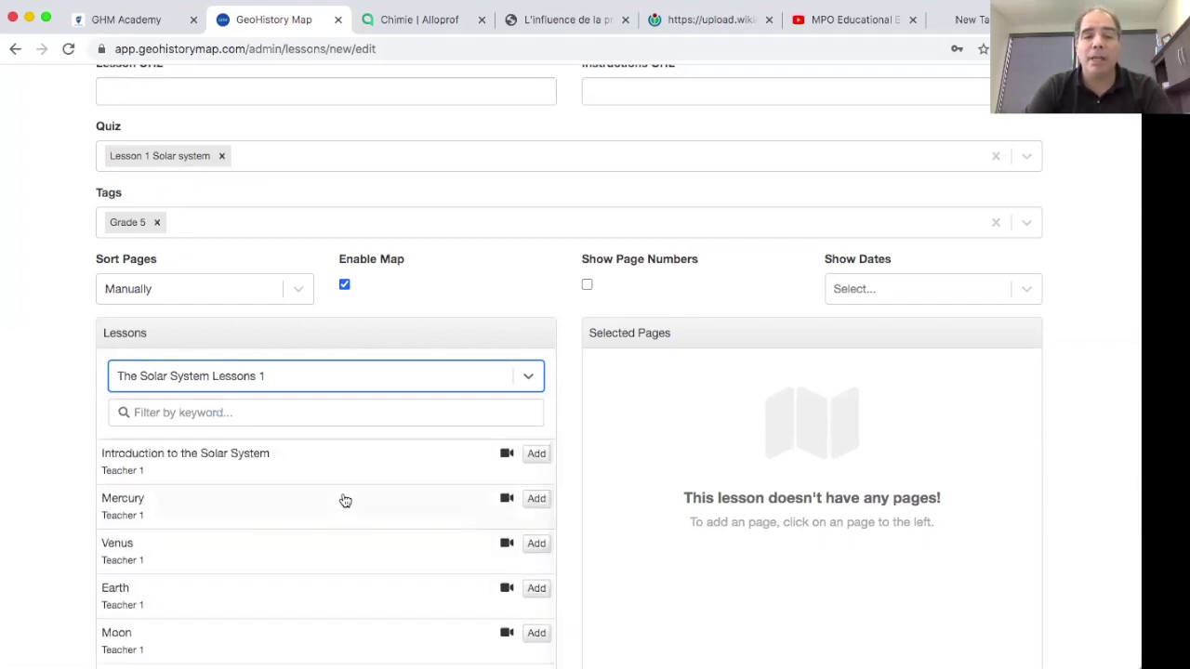
{"action": "scroll", "coordinate": [455, 265], "scroll_direction": "down", "scroll_amount": 3}
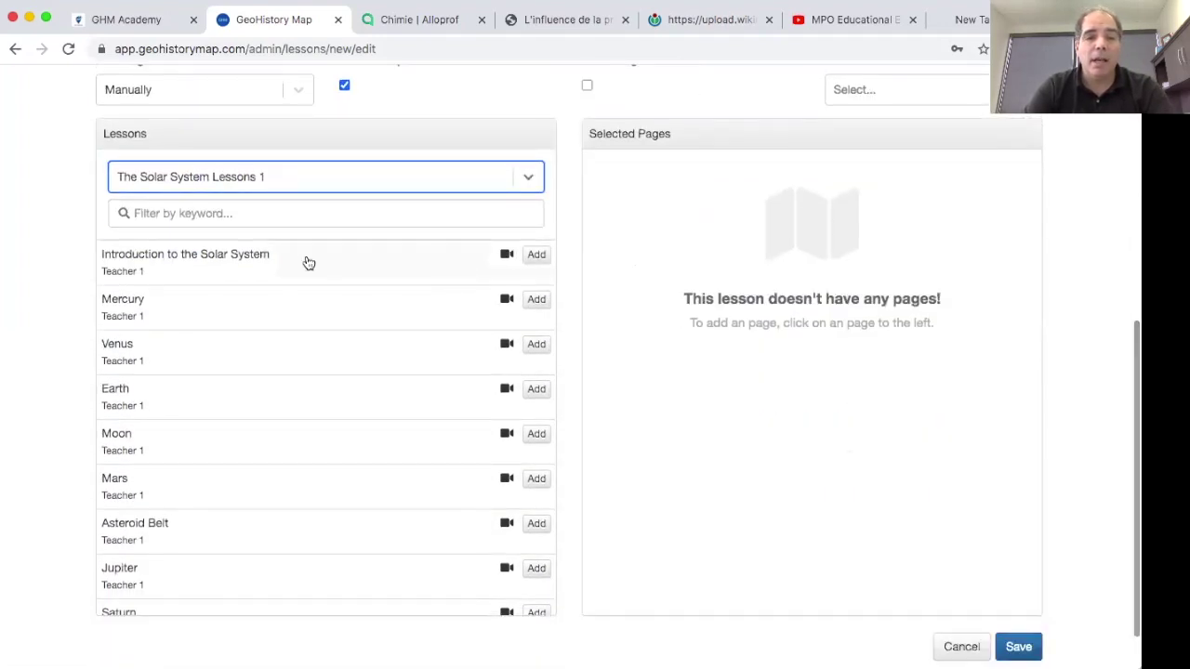
{"action": "left_click", "coordinate": [534, 258]}
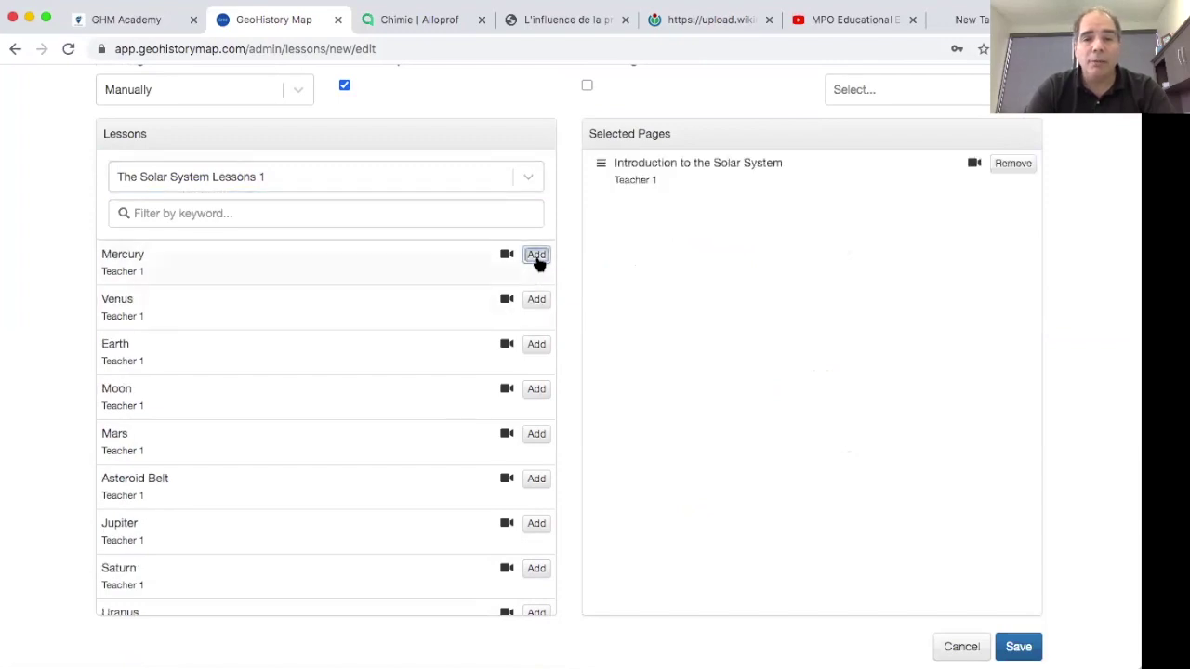
{"action": "left_click", "coordinate": [537, 261]}
{"action": "left_click", "coordinate": [536, 256]}
{"action": "left_click", "coordinate": [536, 256]}
{"action": "left_click", "coordinate": [536, 256]}
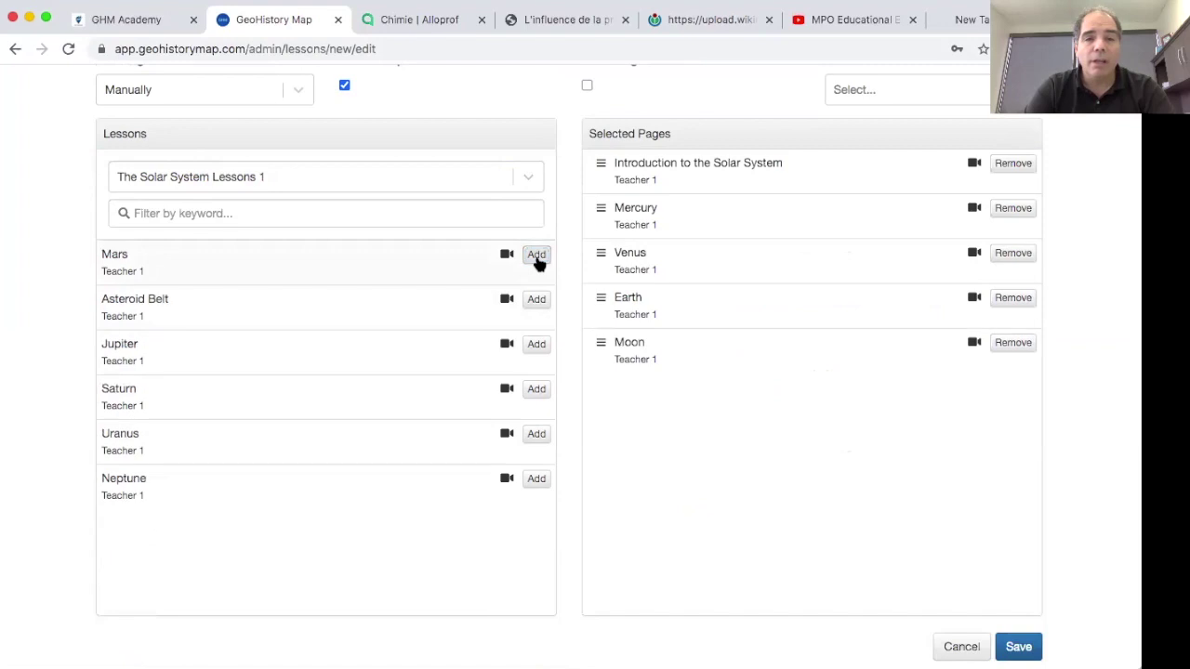
{"action": "left_click", "coordinate": [536, 256]}
{"action": "left_click", "coordinate": [536, 255]}
{"action": "left_click", "coordinate": [536, 255]}
{"action": "left_click", "coordinate": [536, 256]}
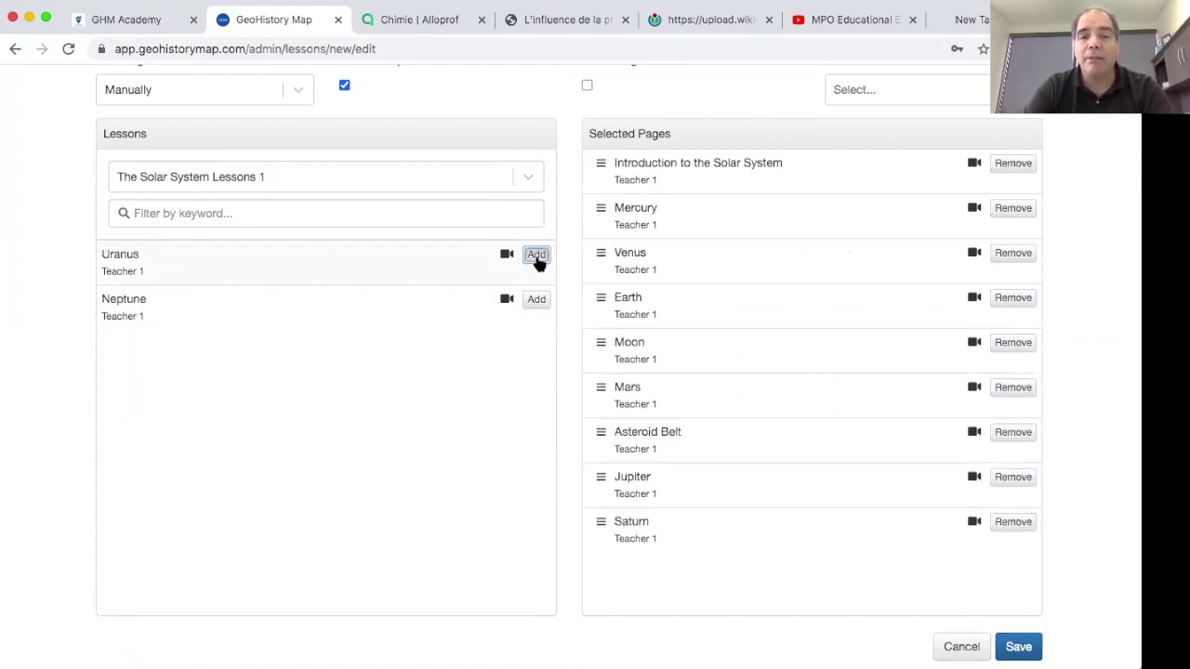
{"action": "left_click", "coordinate": [536, 256]}
{"action": "left_click", "coordinate": [536, 256]}
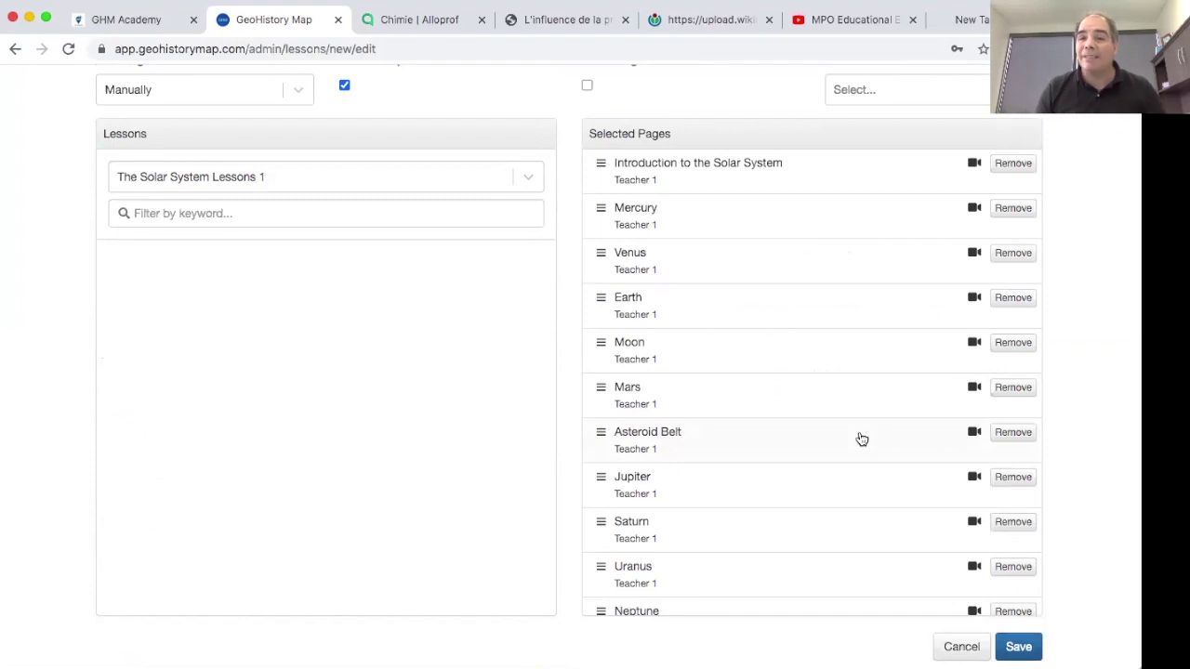
Step: Remove the Earth page from the selected pages and save the lesson
{"action": "scroll", "coordinate": [860, 438], "scroll_direction": "up", "scroll_amount": 1}
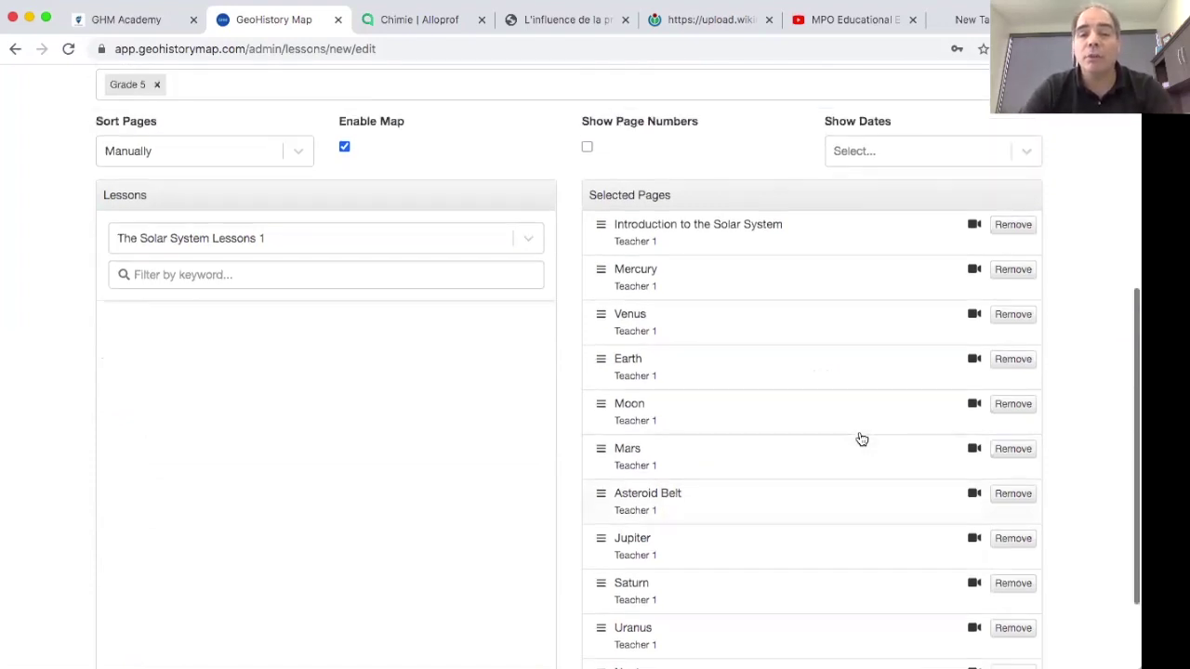
{"action": "left_click", "coordinate": [1021, 369]}
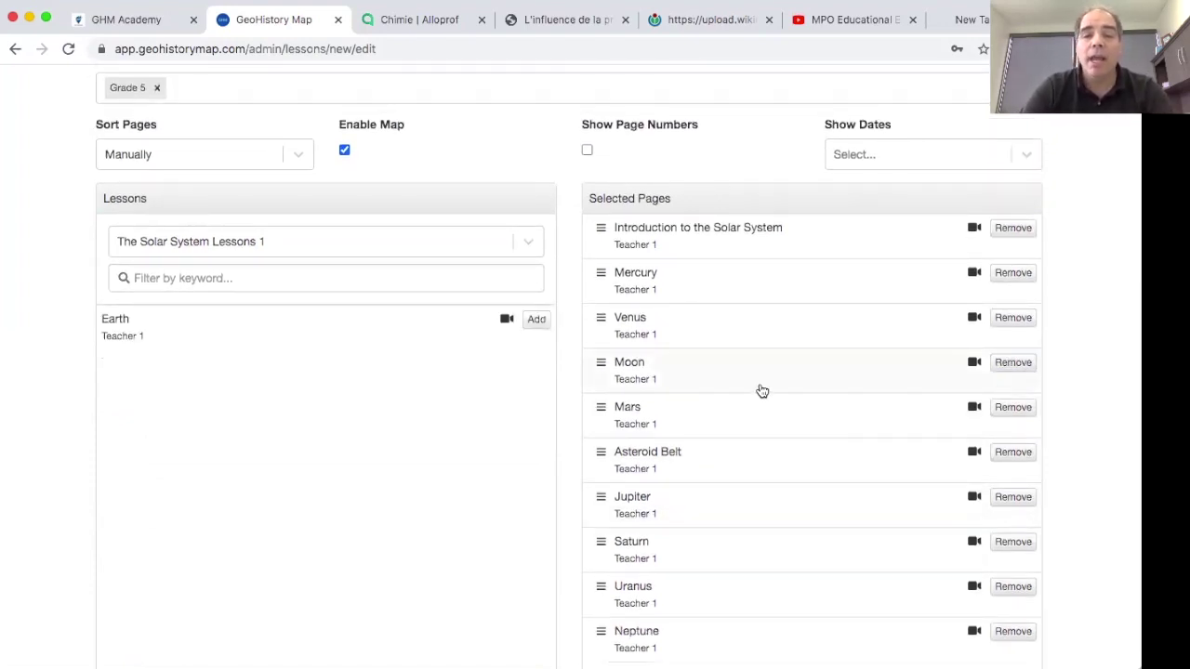
{"action": "scroll", "coordinate": [744, 417], "scroll_direction": "down", "scroll_amount": 2}
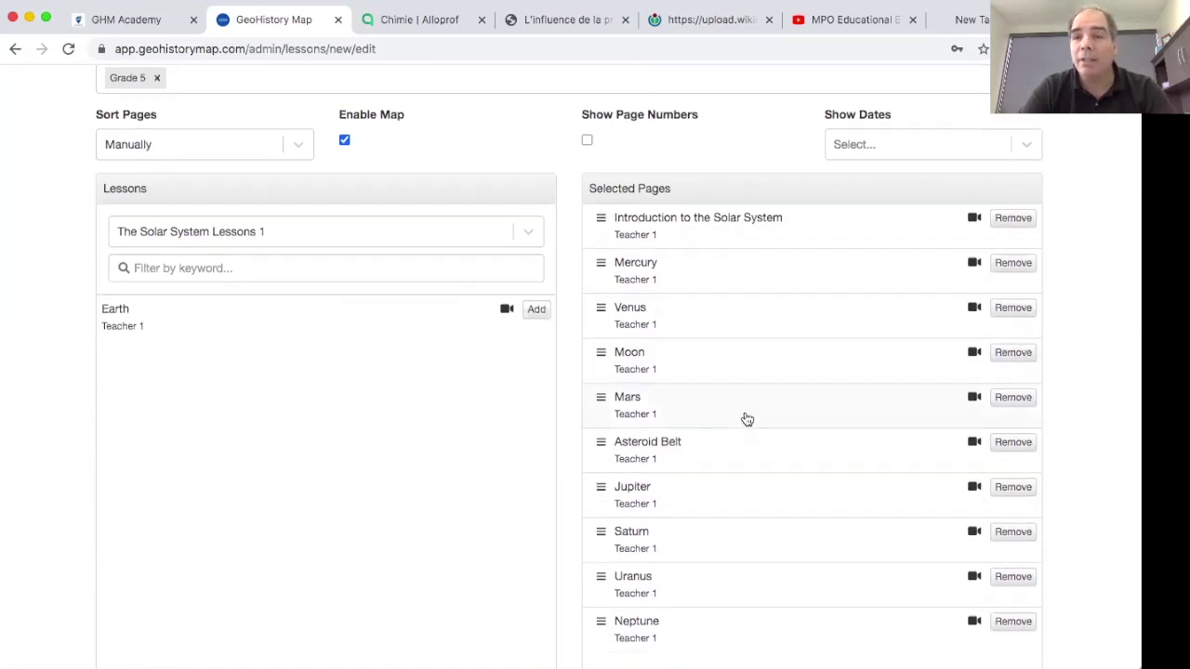
{"action": "scroll", "coordinate": [747, 420], "scroll_direction": "up", "scroll_amount": 1}
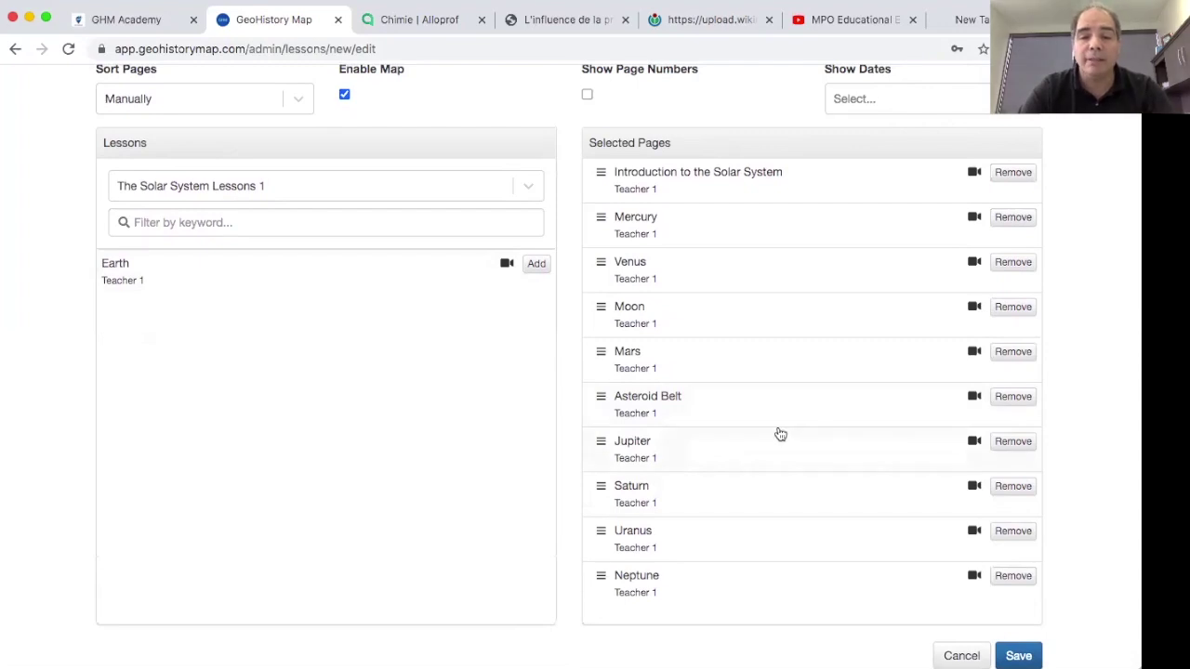
{"action": "scroll", "coordinate": [778, 433], "scroll_direction": "down", "scroll_amount": 1}
{"action": "left_click", "coordinate": [1029, 598]}
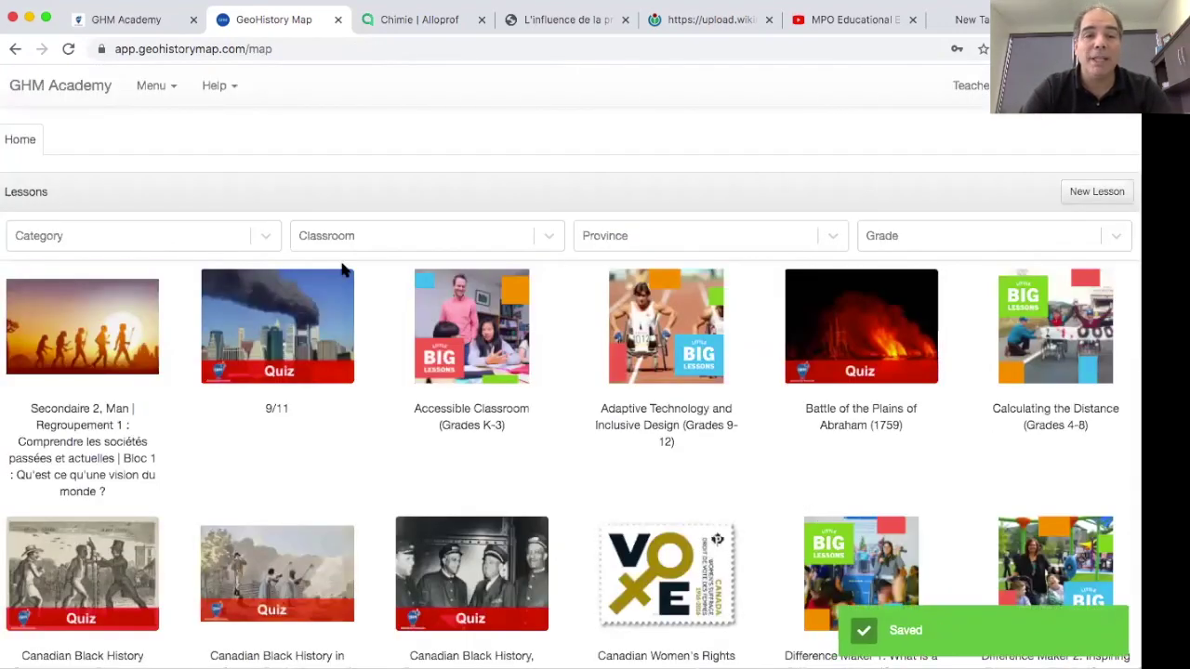
Step: Filter the lesson library by My Lessons and Pages, then open the Solar system lesson and review its page outline
{"action": "left_click", "coordinate": [267, 237]}
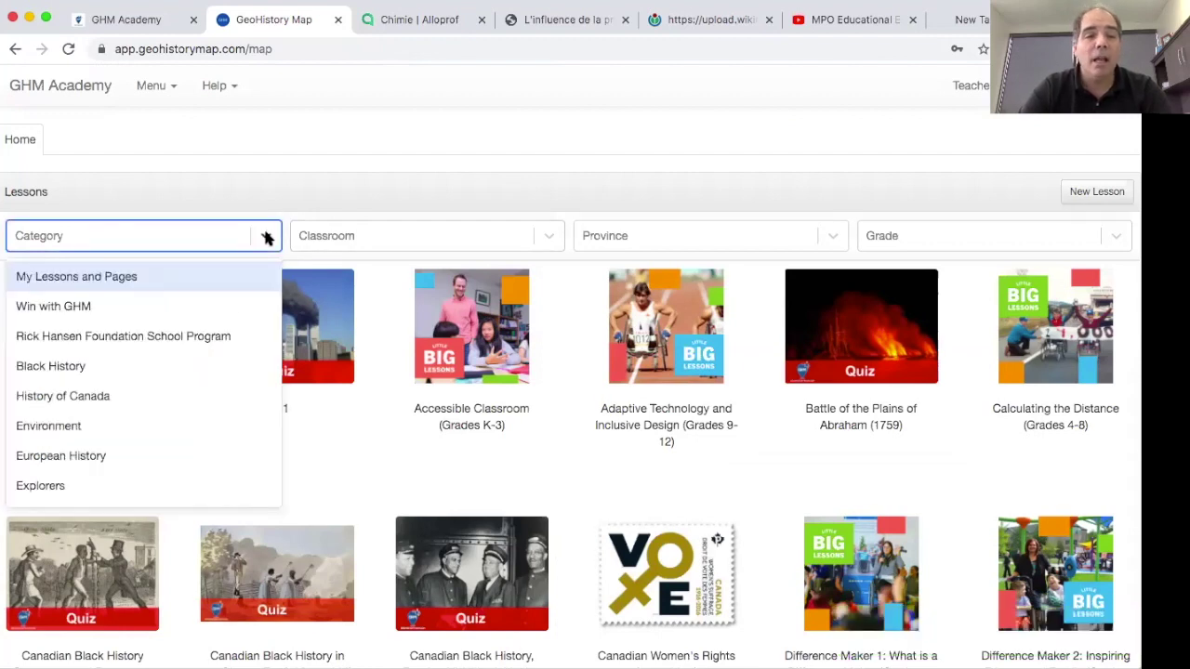
{"action": "left_click", "coordinate": [162, 276]}
{"action": "scroll", "coordinate": [741, 422], "scroll_direction": "down", "scroll_amount": 2}
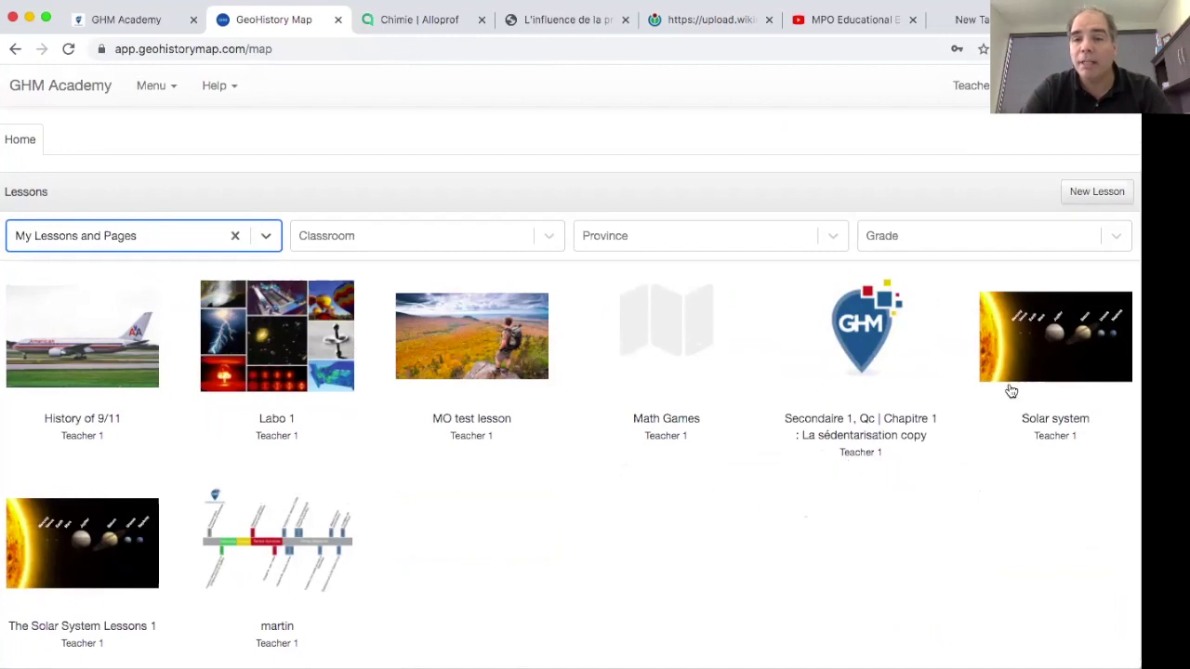
{"action": "left_click", "coordinate": [1052, 364]}
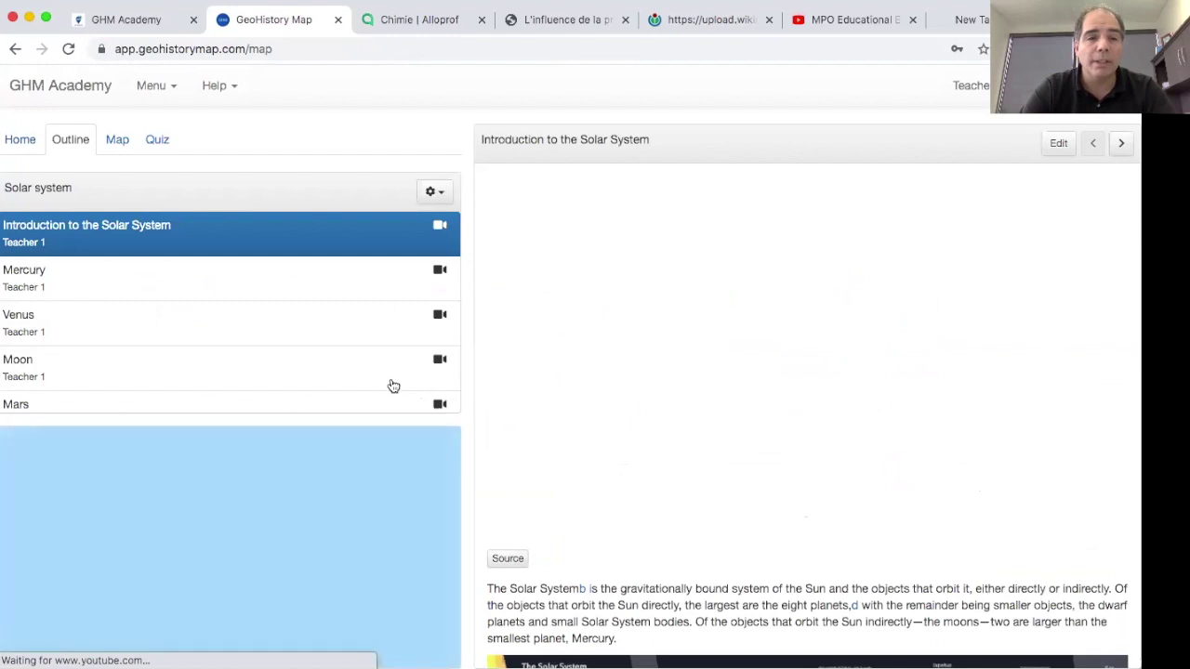
{"action": "scroll", "coordinate": [268, 332], "scroll_direction": "down", "scroll_amount": 6}
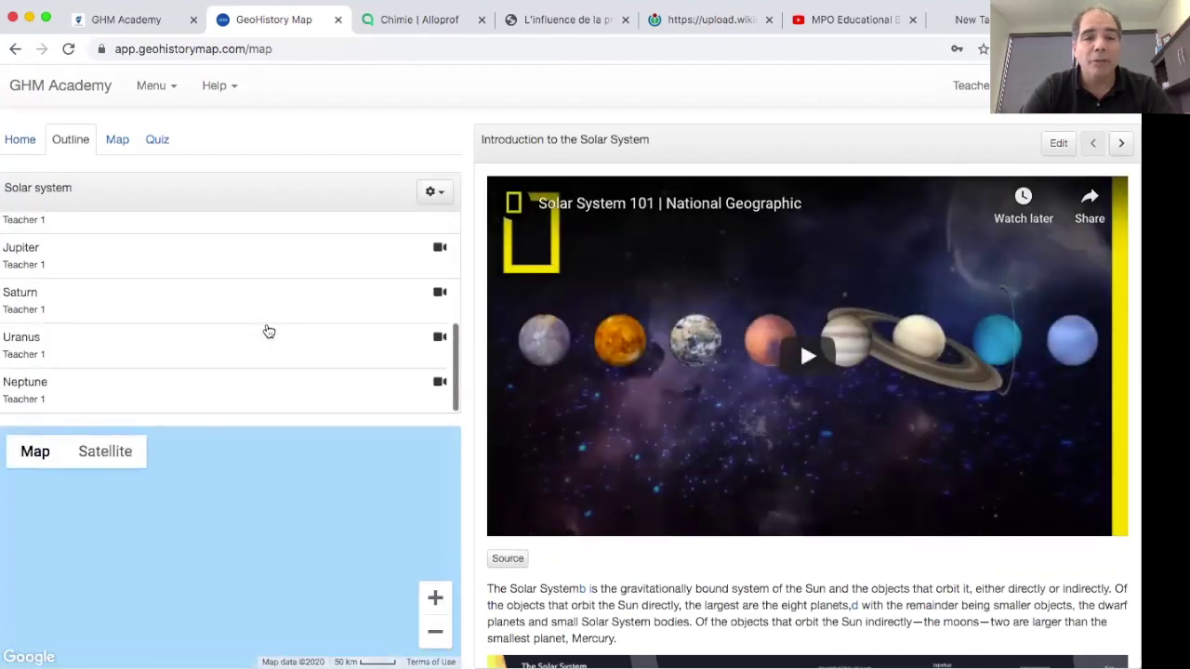
{"action": "scroll", "coordinate": [247, 524], "scroll_direction": "up", "scroll_amount": 2}
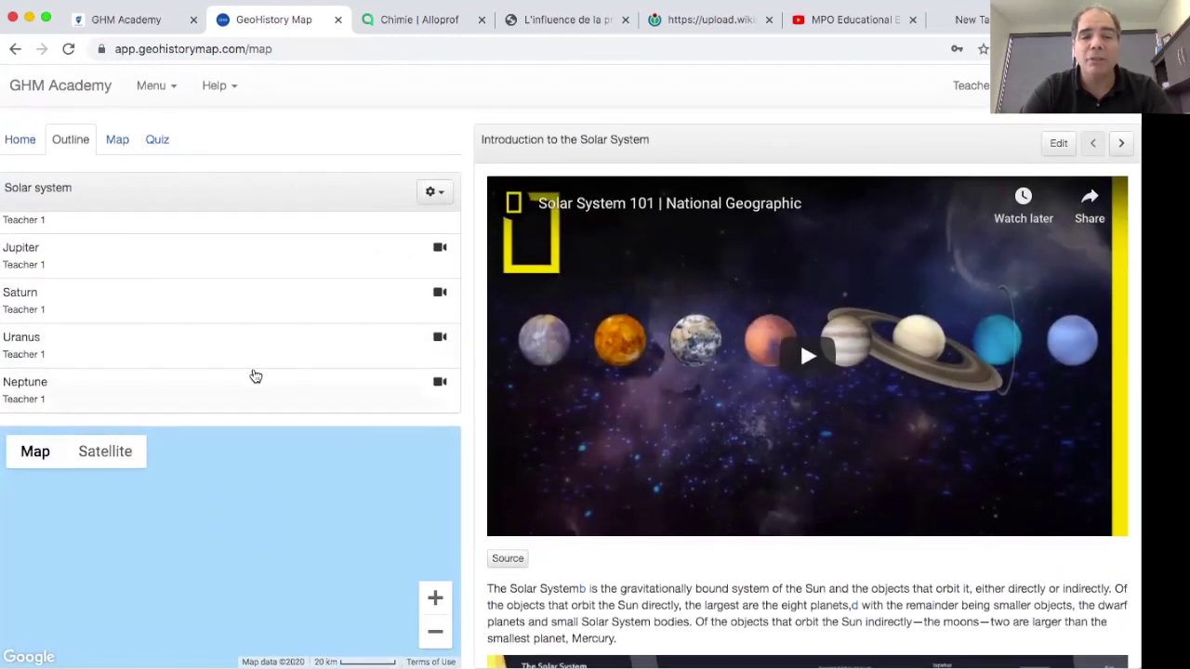
{"action": "scroll", "coordinate": [255, 376], "scroll_direction": "up", "scroll_amount": 8}
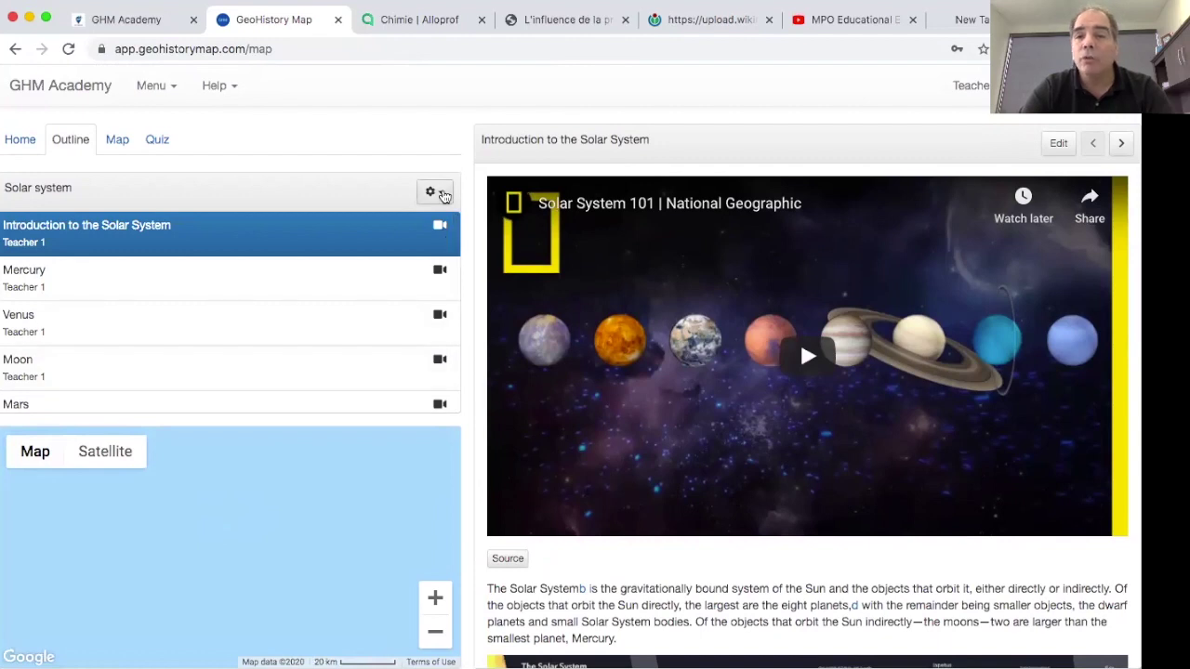
Step: Disable the map and enable page numbers in the Solar system lesson's settings, and save the changes
{"action": "left_click", "coordinate": [443, 195]}
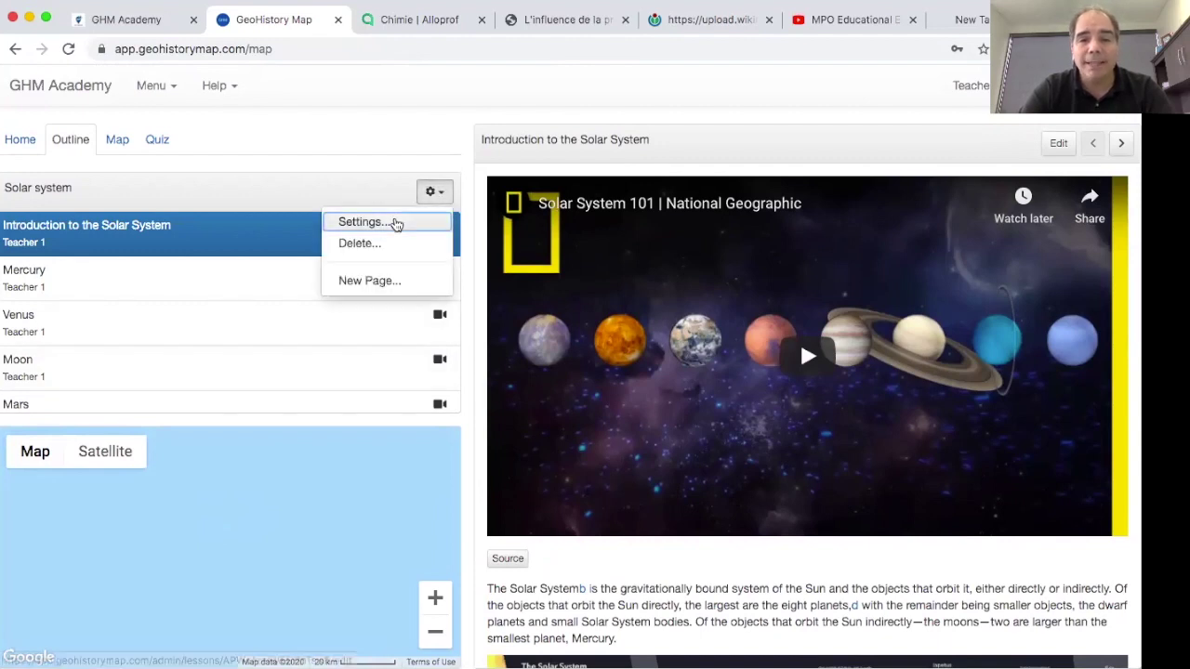
{"action": "left_click", "coordinate": [395, 223]}
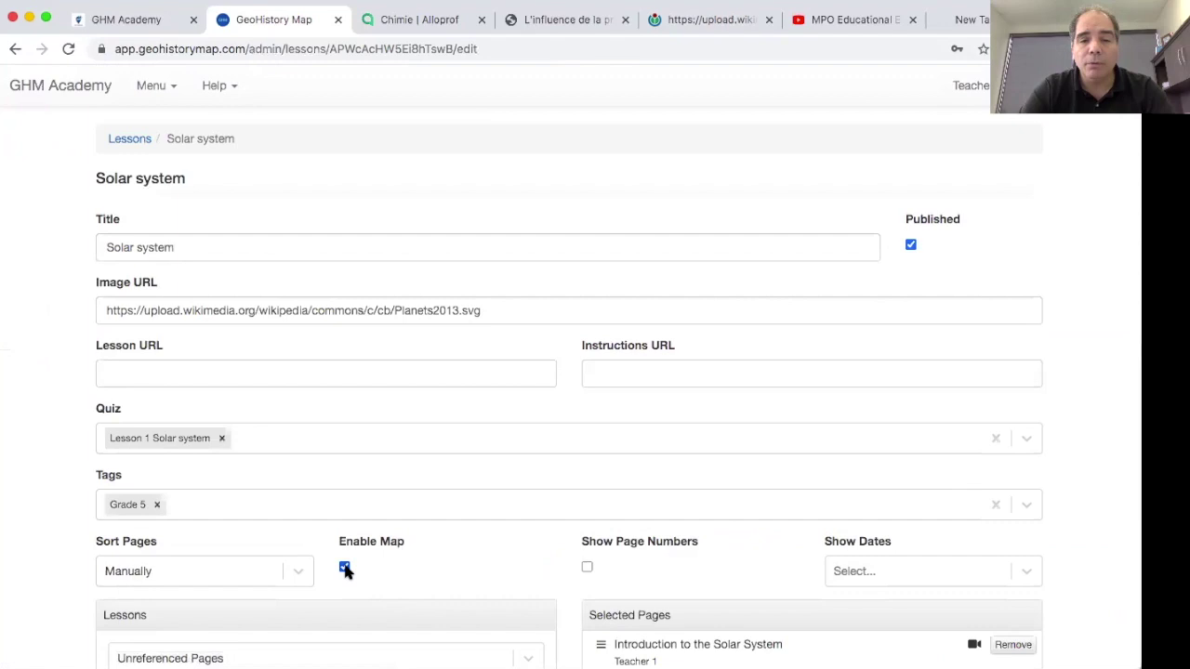
{"action": "scroll", "coordinate": [483, 492], "scroll_direction": "down", "scroll_amount": 3}
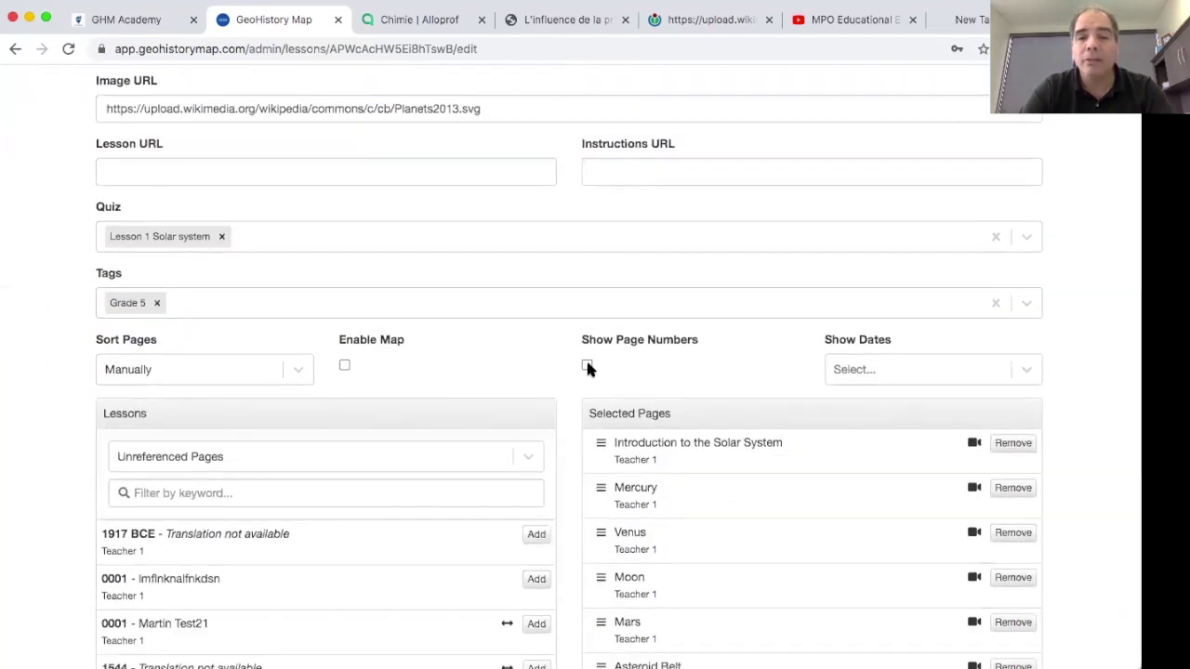
{"action": "left_click", "coordinate": [586, 366]}
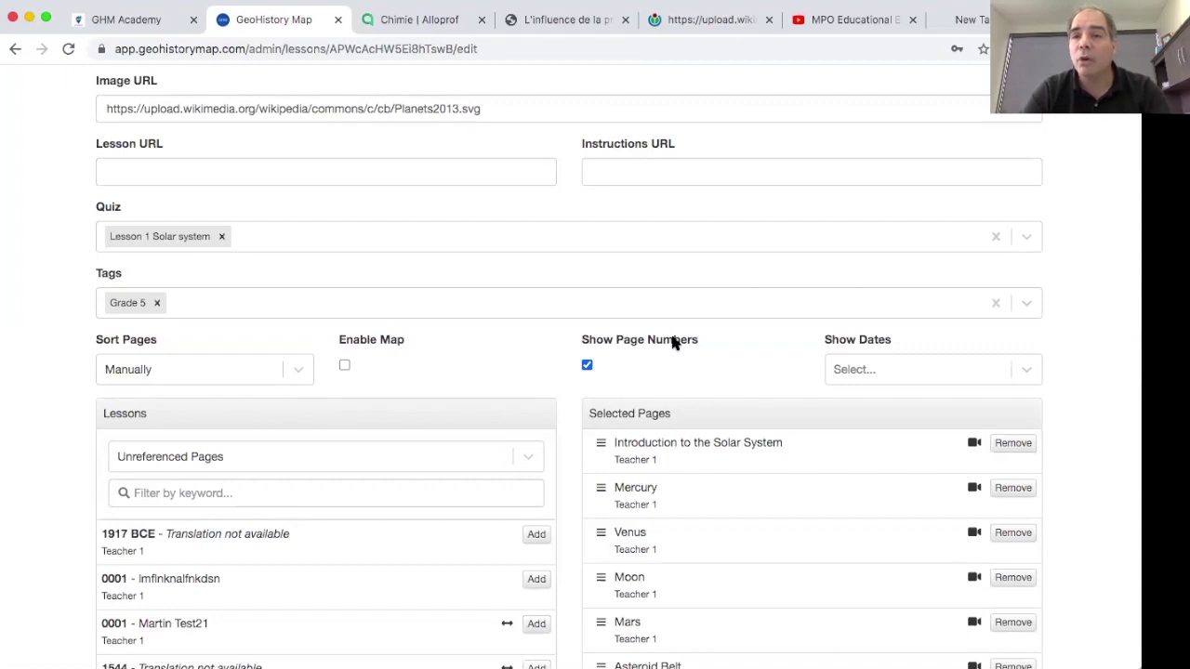
{"action": "scroll", "coordinate": [672, 341], "scroll_direction": "down", "scroll_amount": 5}
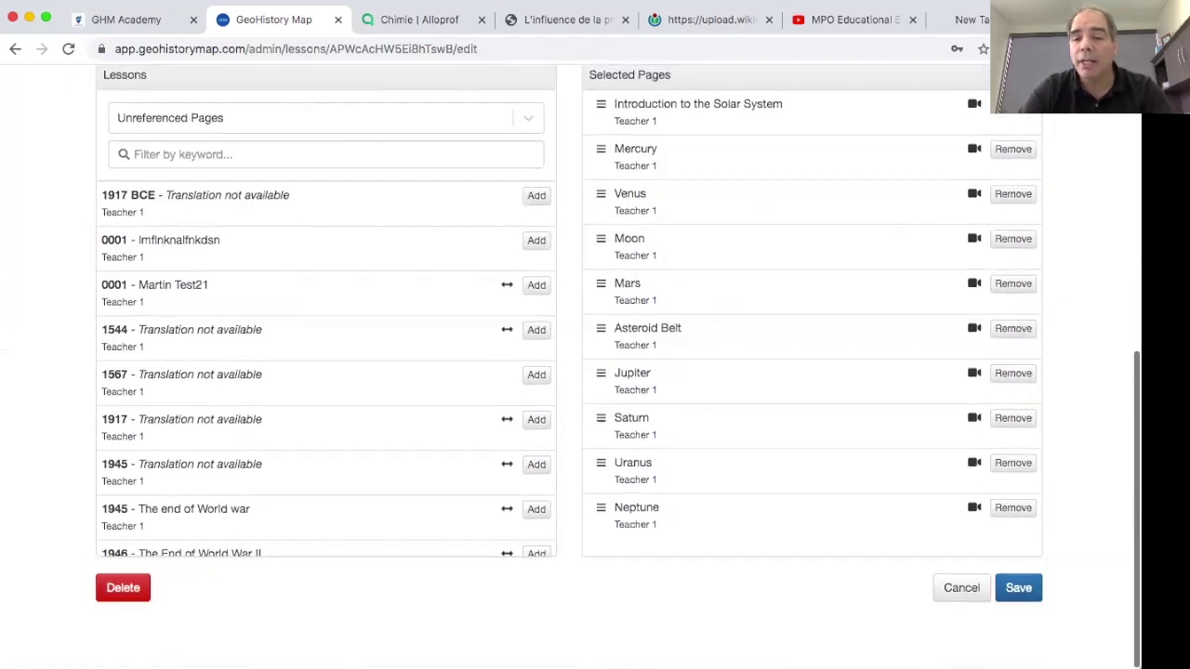
{"action": "left_click", "coordinate": [1023, 589]}
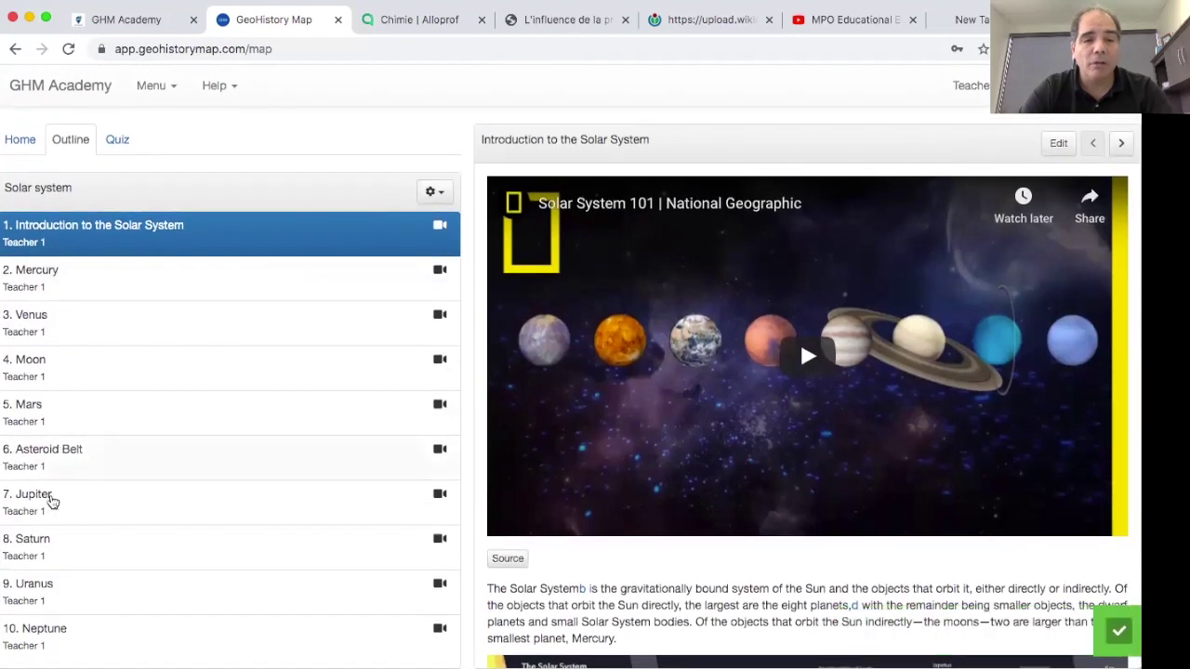
{"action": "scroll", "coordinate": [40, 481], "scroll_direction": "down", "scroll_amount": 1}
{"action": "scroll", "coordinate": [40, 482], "scroll_direction": "up", "scroll_amount": 1}
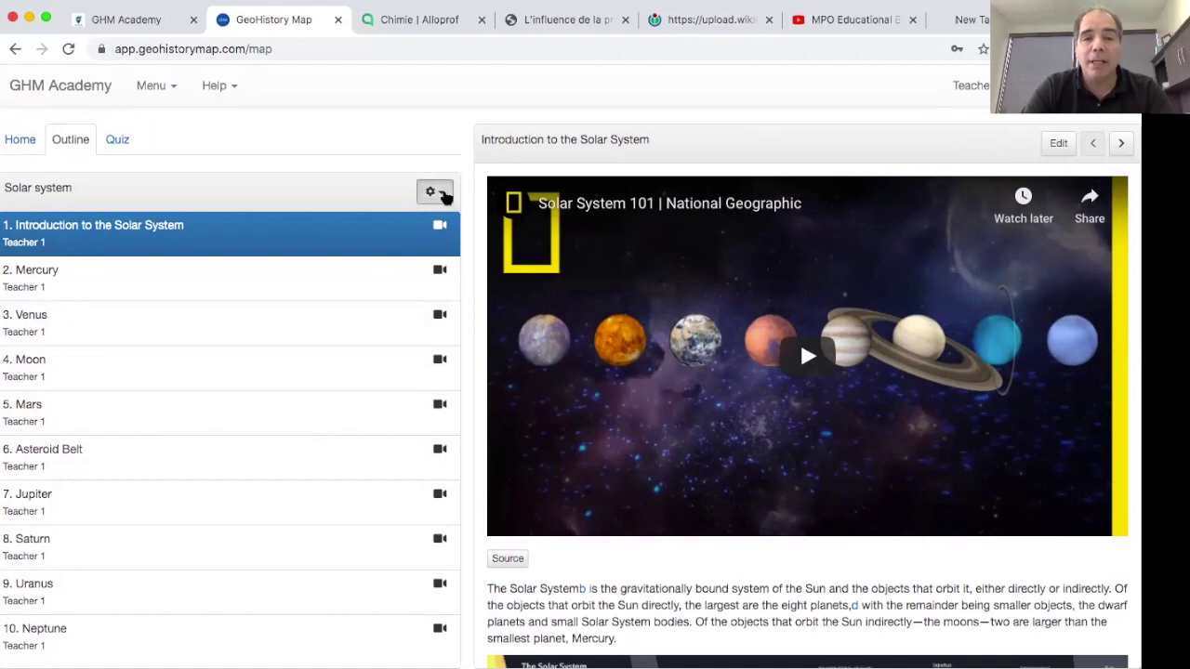
Step: Start a new page in the Solar system lesson and title it "Earth"
{"action": "left_click", "coordinate": [438, 193]}
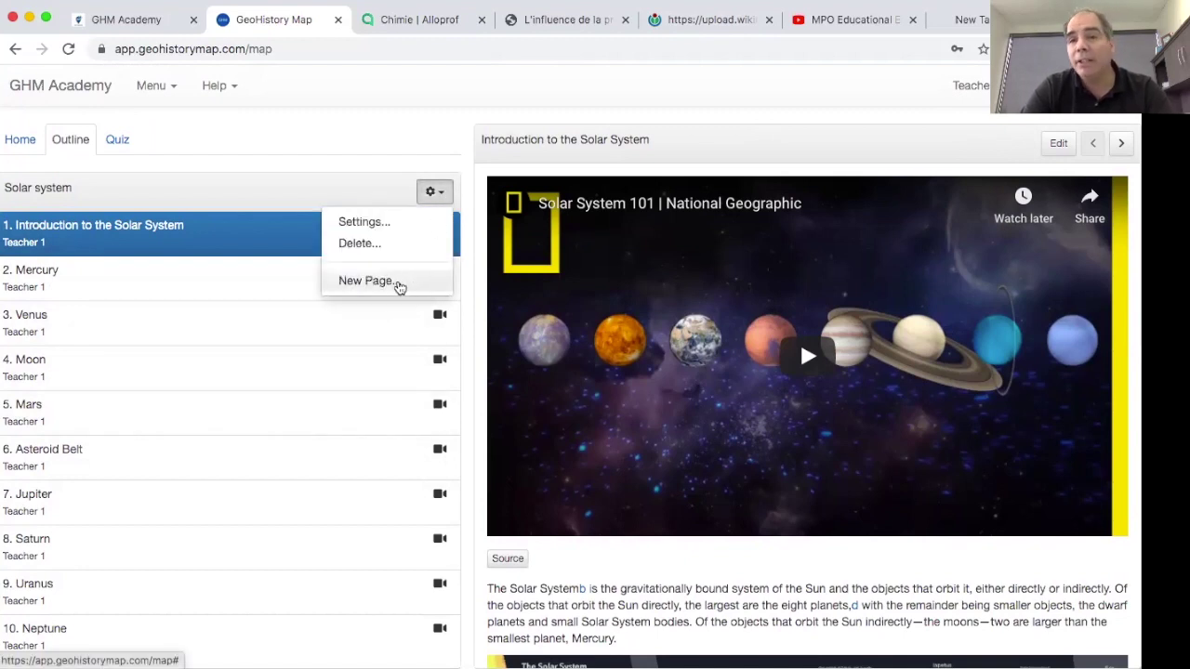
{"action": "left_click", "coordinate": [398, 282]}
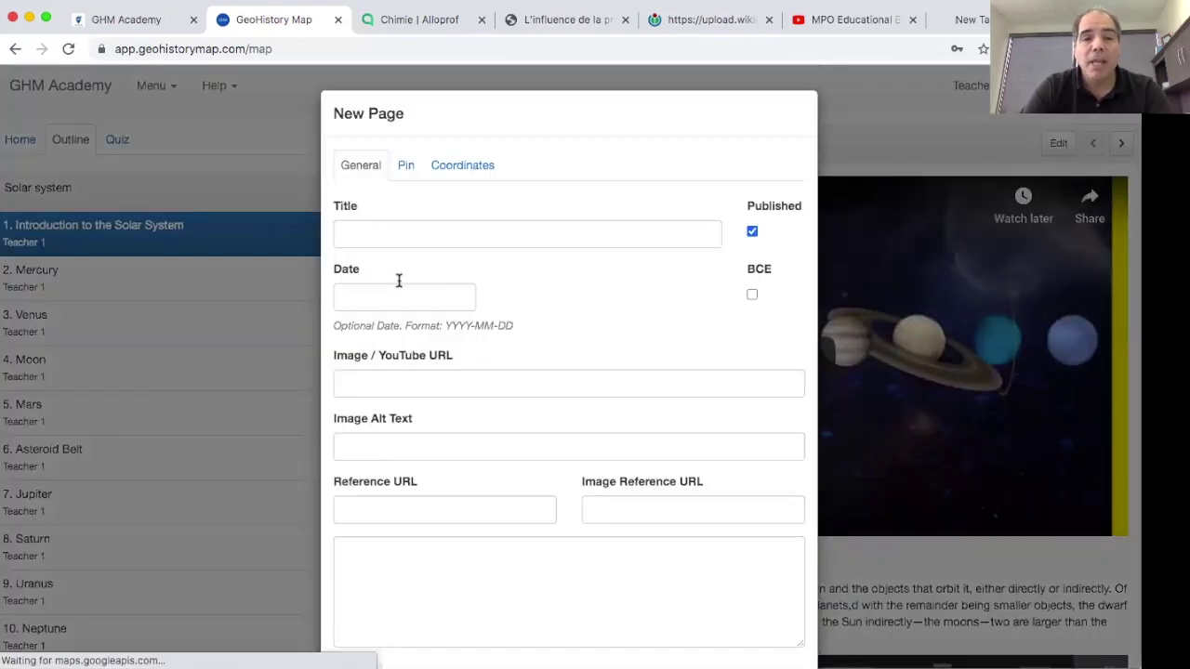
{"action": "left_click", "coordinate": [471, 244]}
{"action": "type", "text": "E"}
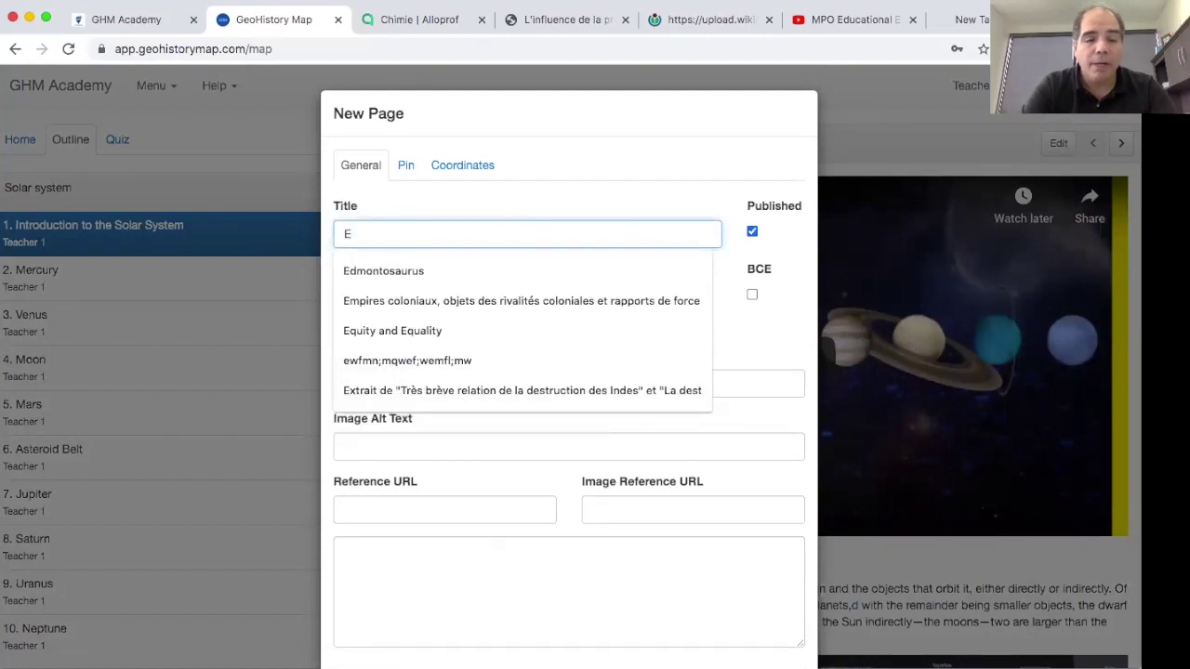
{"action": "type", "text": "ar"}
{"action": "left_click", "coordinate": [658, 298]}
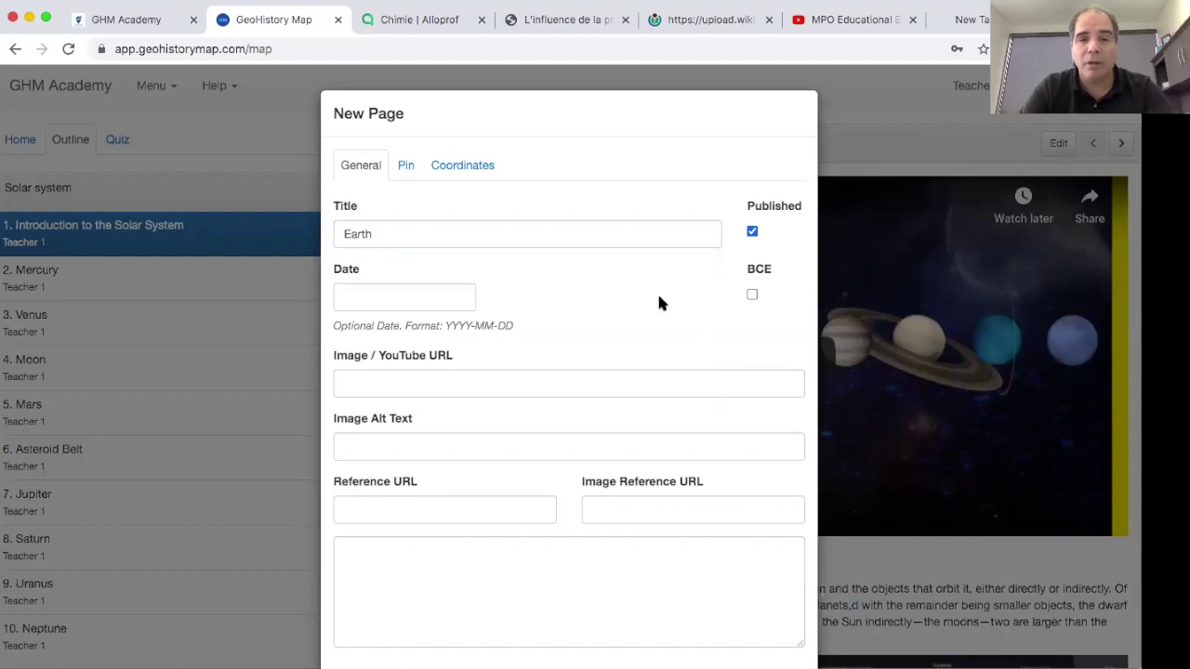
{"action": "scroll", "coordinate": [658, 299], "scroll_direction": "down", "scroll_amount": 2}
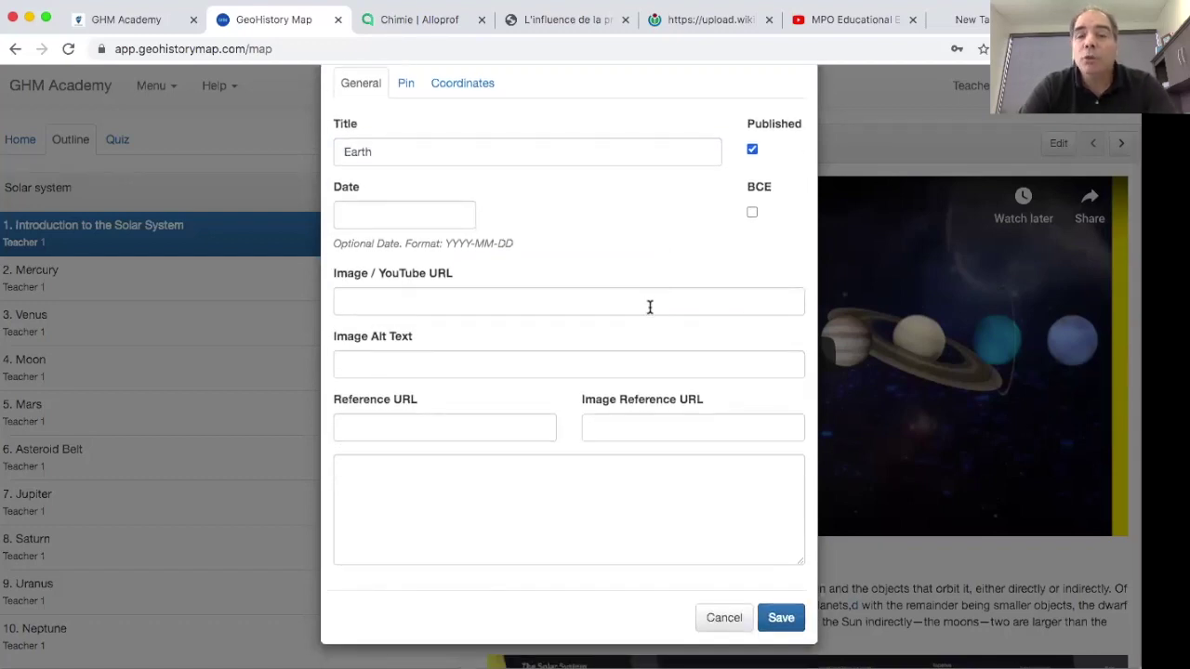
Step: Switch to YouTube, search for "Earth" and open the video "Earth 101 | National Geographic"
{"action": "left_click", "coordinate": [865, 19]}
{"action": "left_click", "coordinate": [470, 87]}
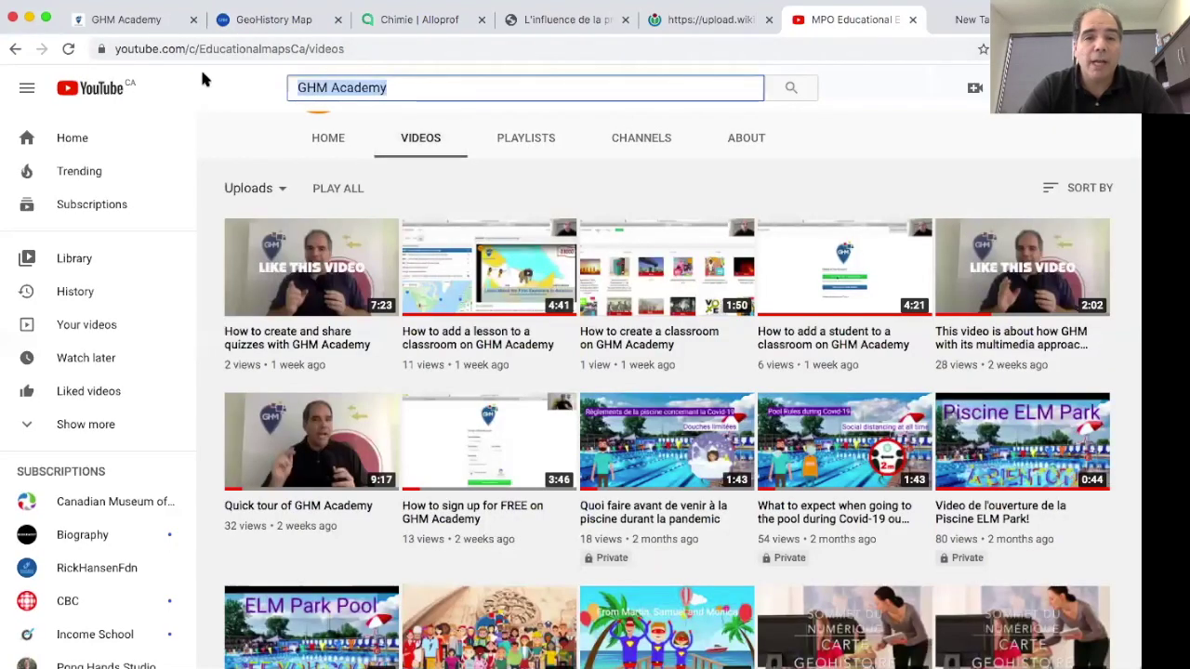
{"action": "type", "text": "Earth"}
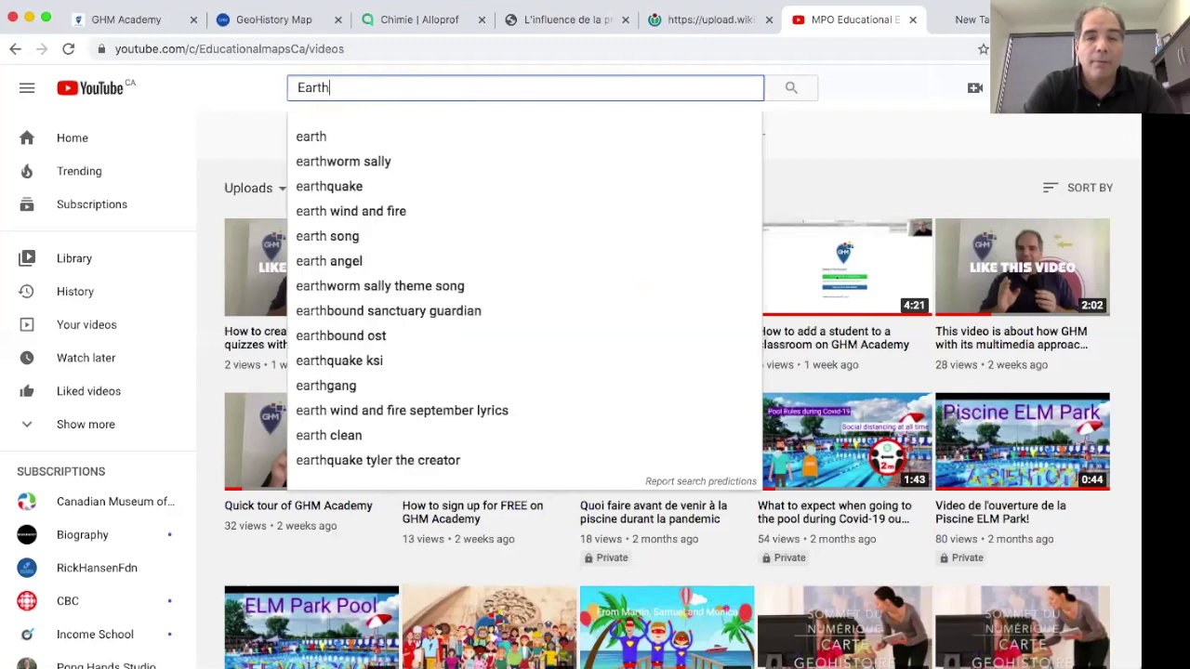
{"action": "key", "text": "Return"}
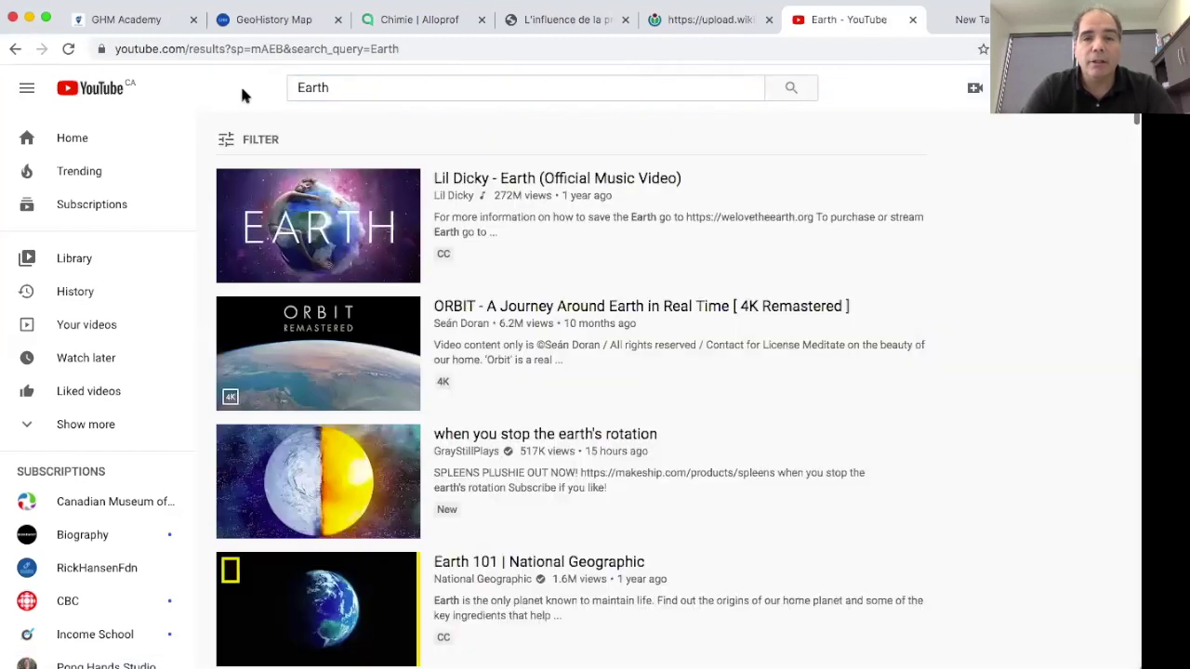
{"action": "scroll", "coordinate": [346, 441], "scroll_direction": "down", "scroll_amount": 3}
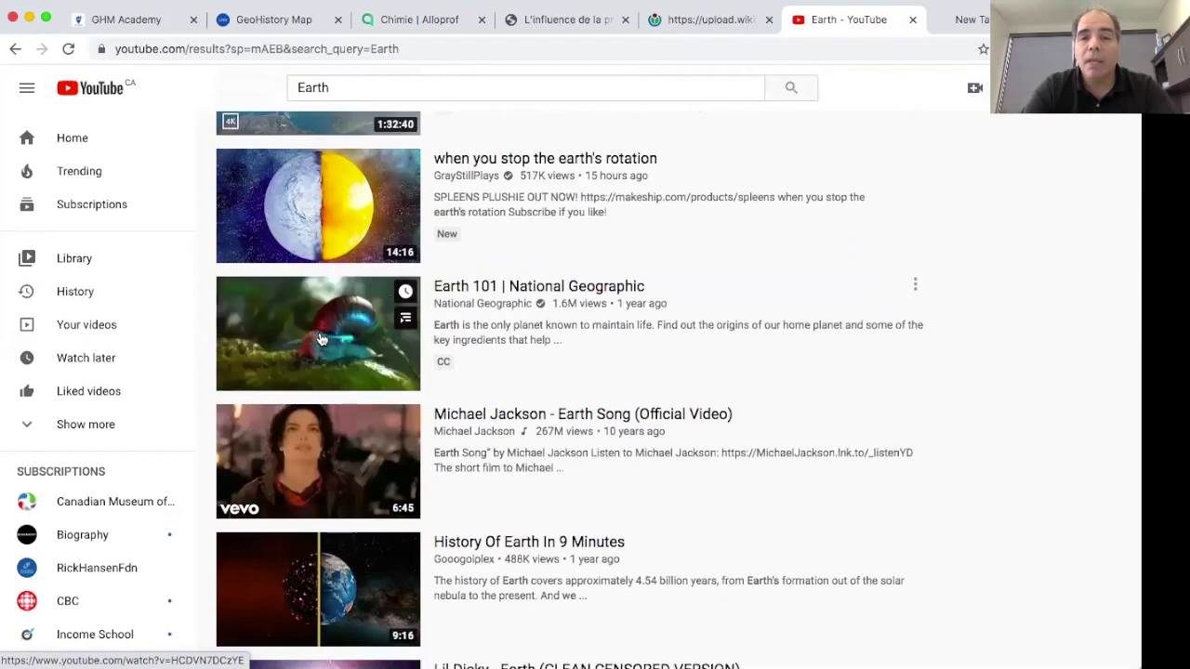
{"action": "scroll", "coordinate": [319, 340], "scroll_direction": "down", "scroll_amount": 1}
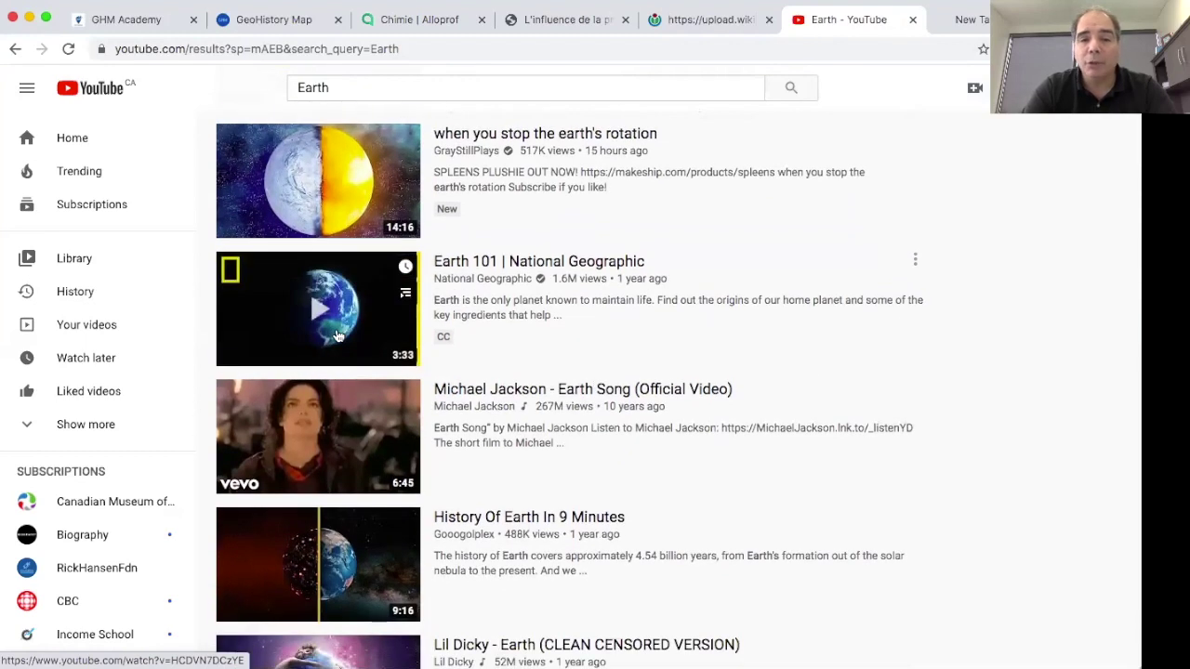
{"action": "left_click", "coordinate": [343, 337]}
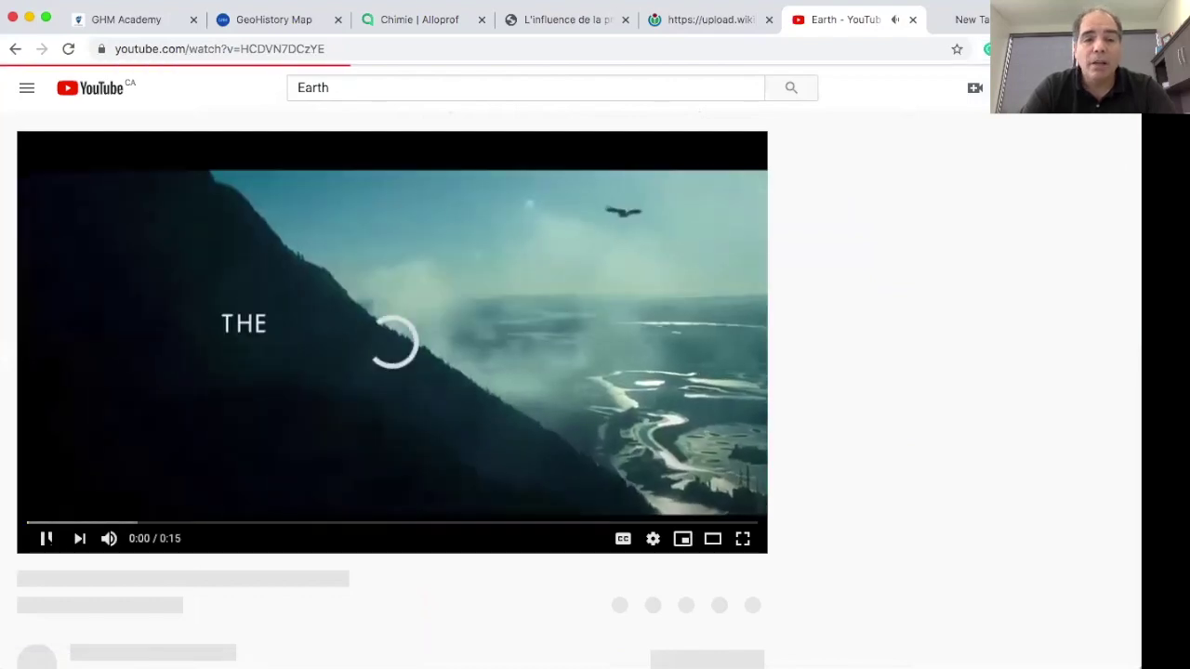
Step: Copy the video's share link and enter it as the Image / YouTube URL of the new page in GHM Academy
{"action": "scroll", "coordinate": [844, 469], "scroll_direction": "down", "scroll_amount": 5}
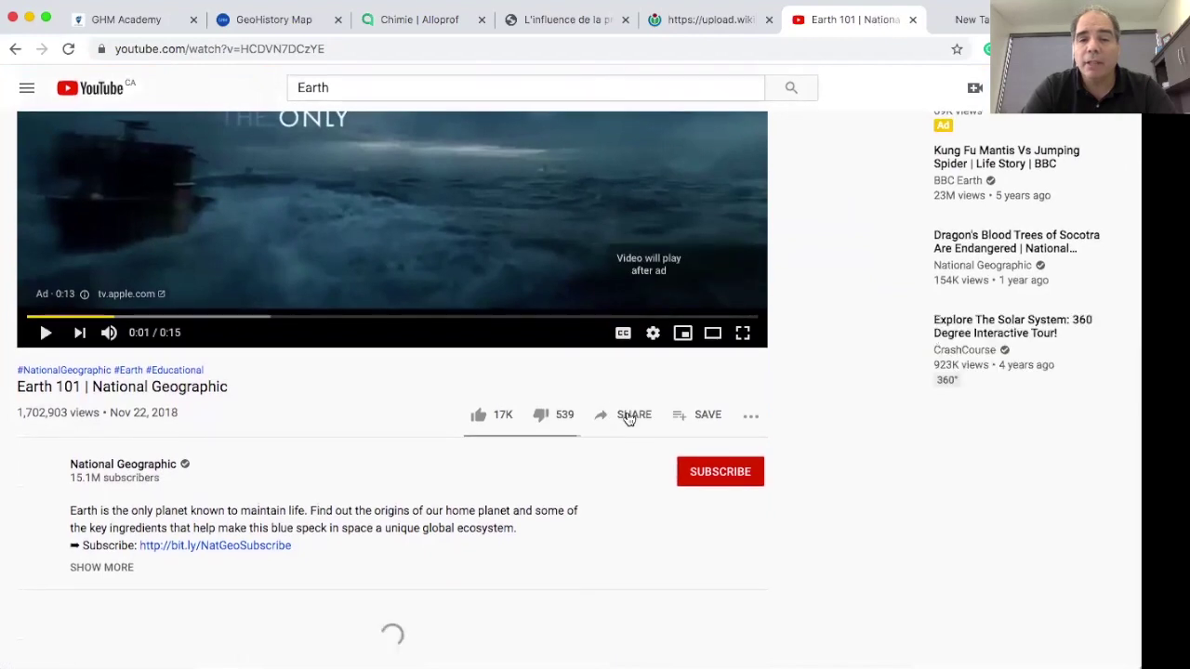
{"action": "left_click", "coordinate": [629, 415]}
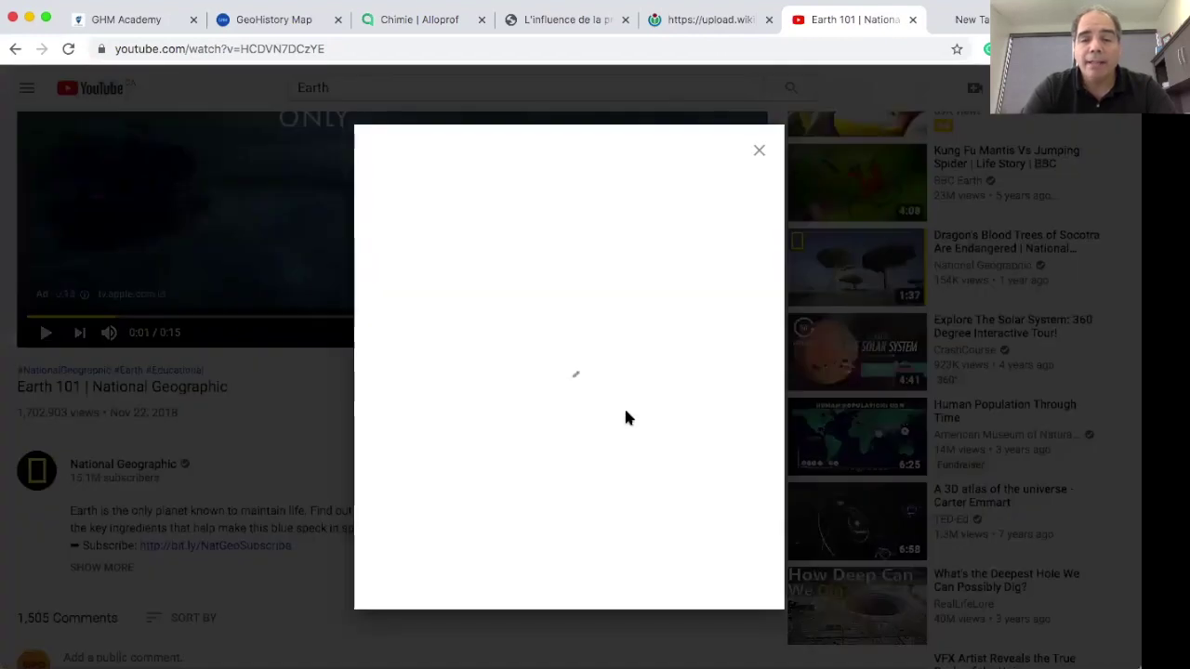
{"action": "left_click", "coordinate": [723, 398]}
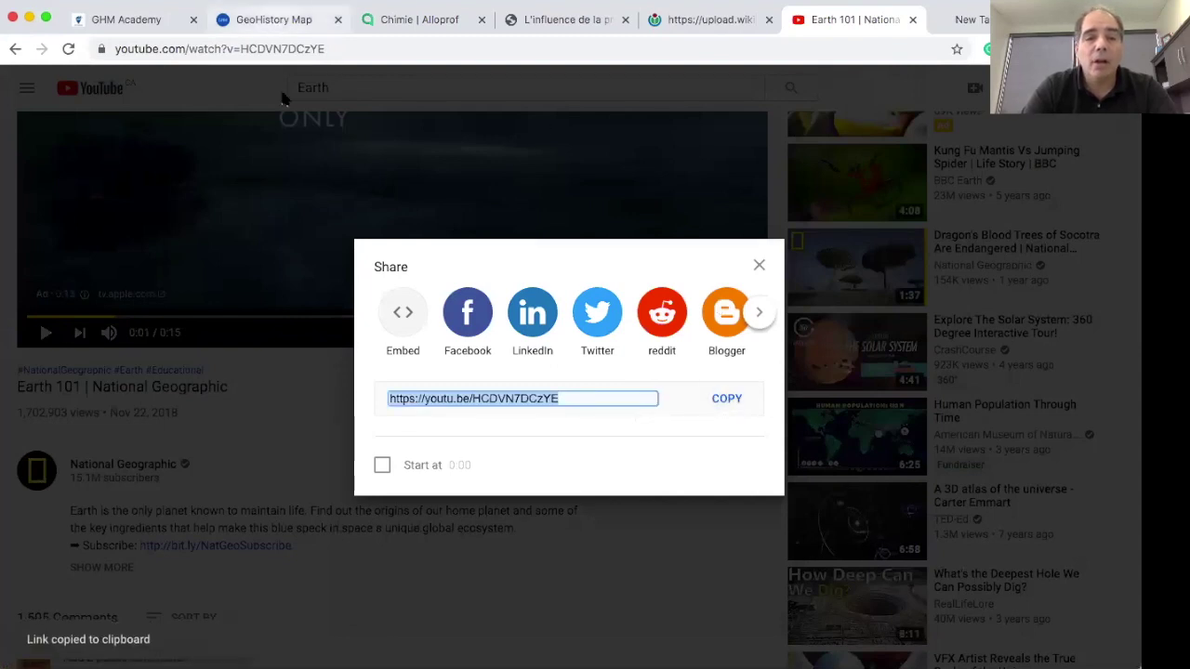
{"action": "left_click", "coordinate": [276, 23]}
{"action": "left_click", "coordinate": [393, 300]}
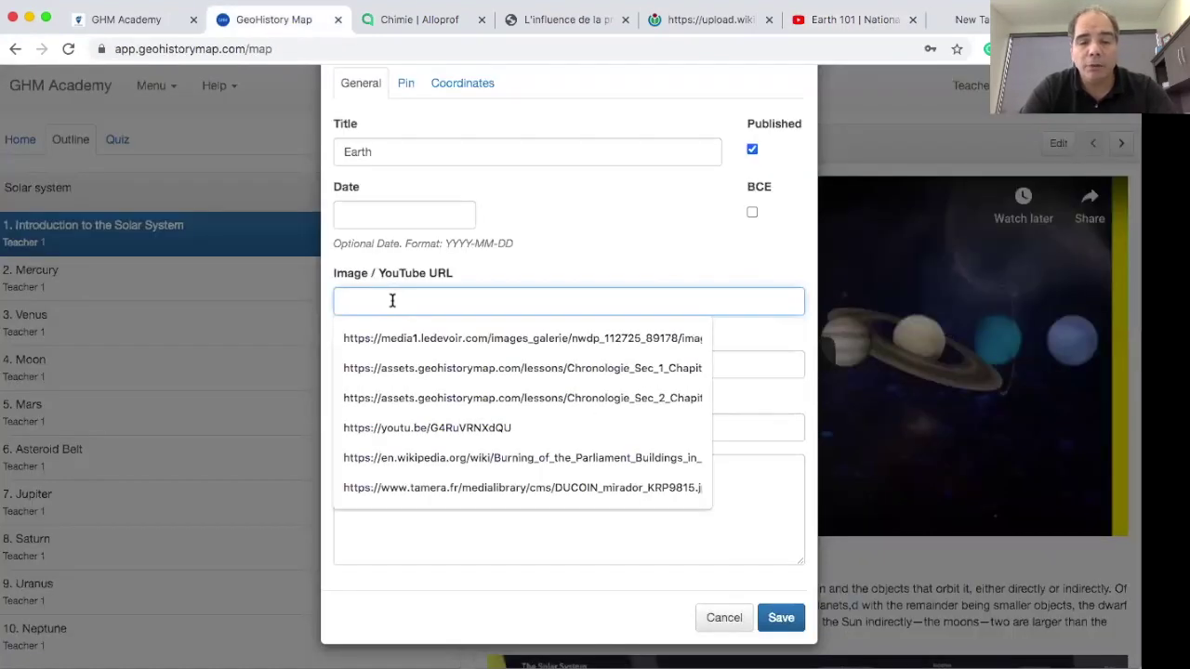
{"action": "key", "text": "super+v"}
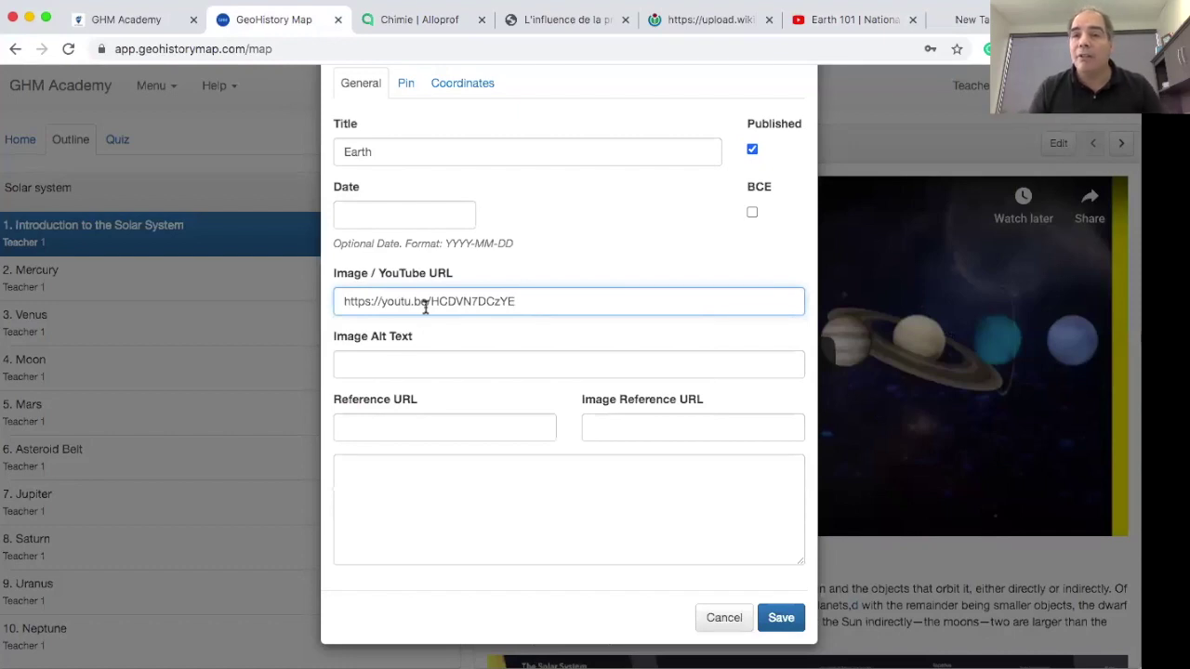
{"action": "scroll", "coordinate": [425, 306], "scroll_direction": "down", "scroll_amount": 1}
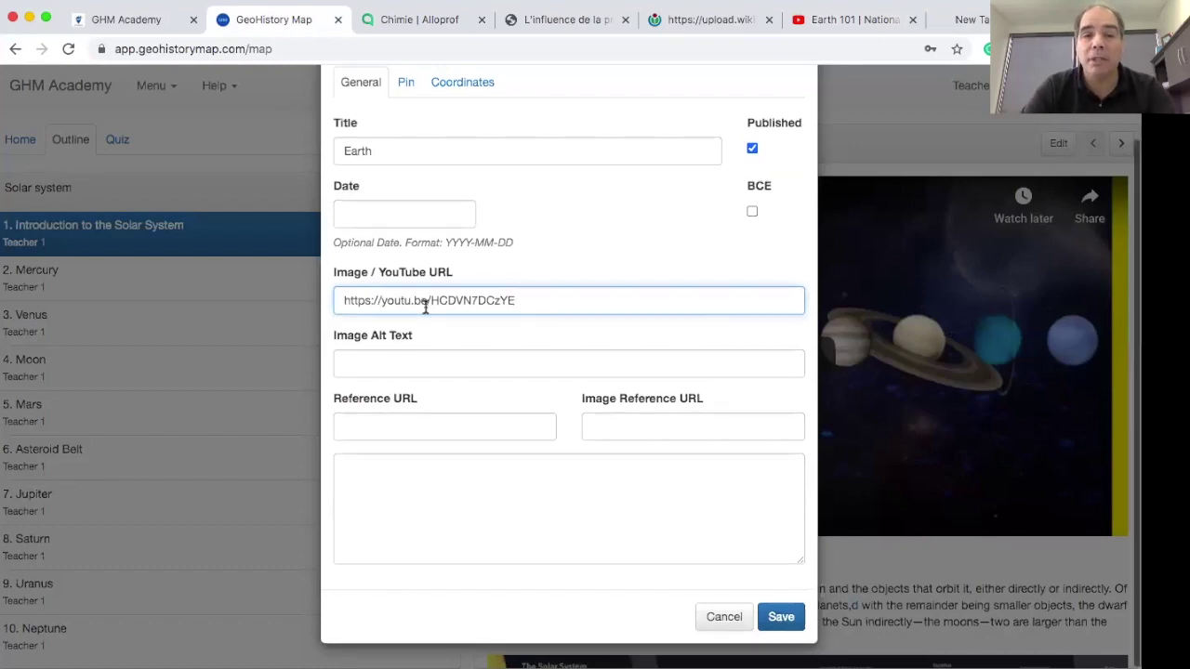
{"action": "left_click", "coordinate": [500, 360]}
{"action": "left_click", "coordinate": [500, 341]}
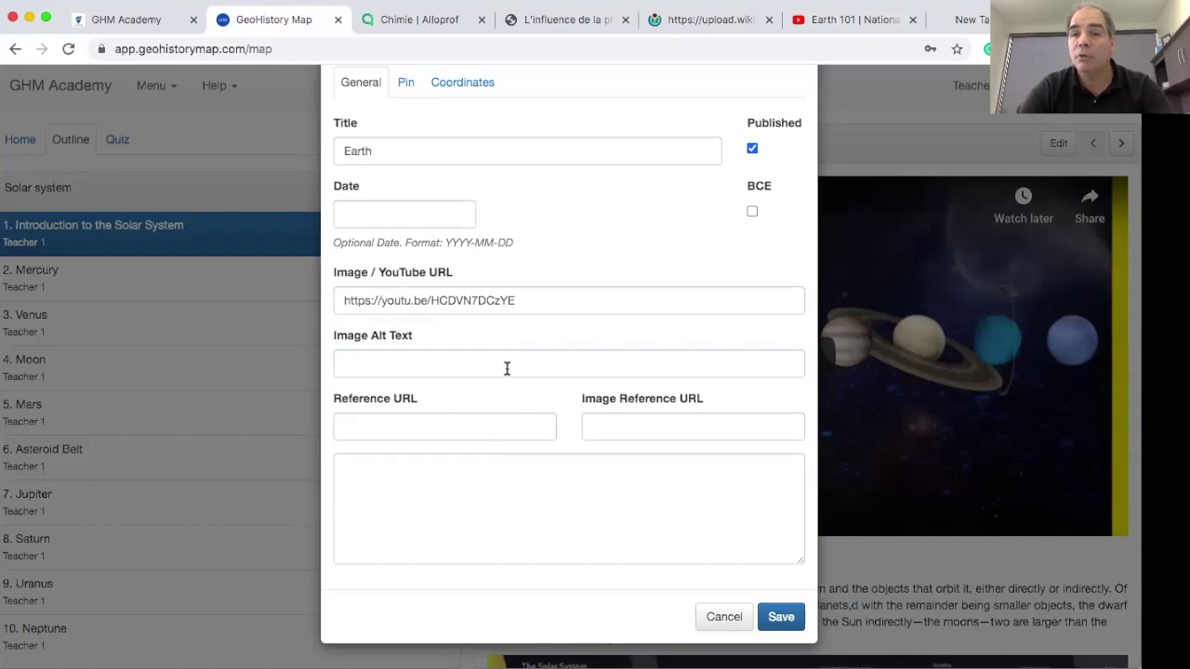
{"action": "left_click", "coordinate": [463, 426]}
{"action": "left_click", "coordinate": [470, 396]}
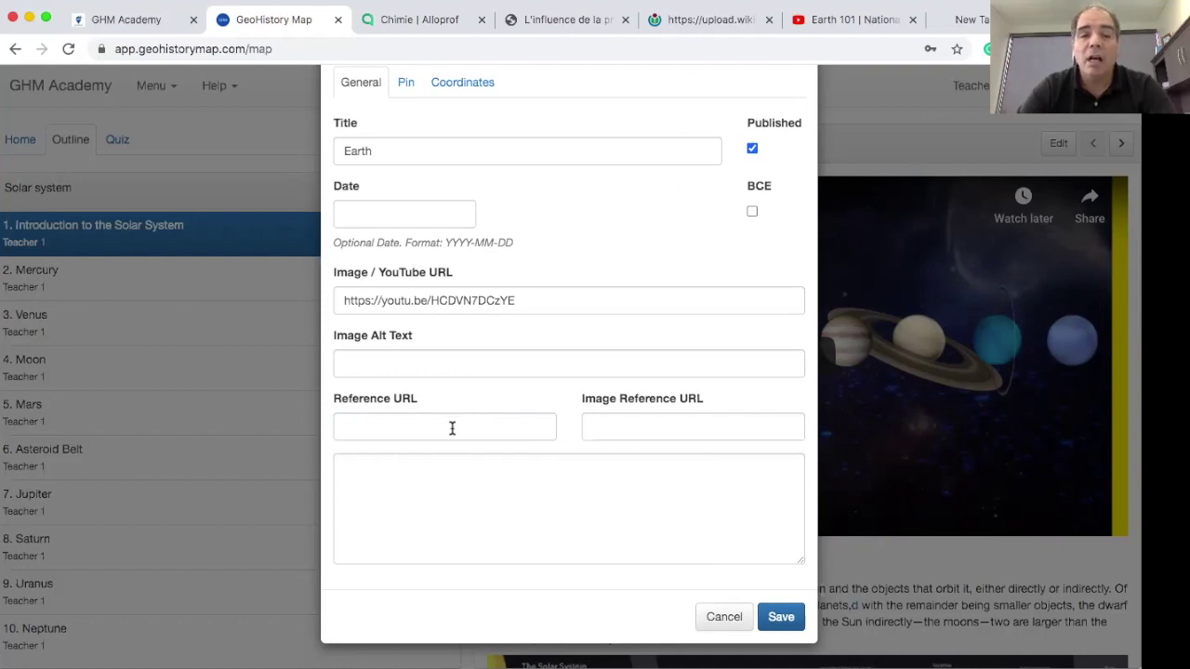
{"action": "left_click", "coordinate": [452, 427]}
{"action": "left_click", "coordinate": [596, 428]}
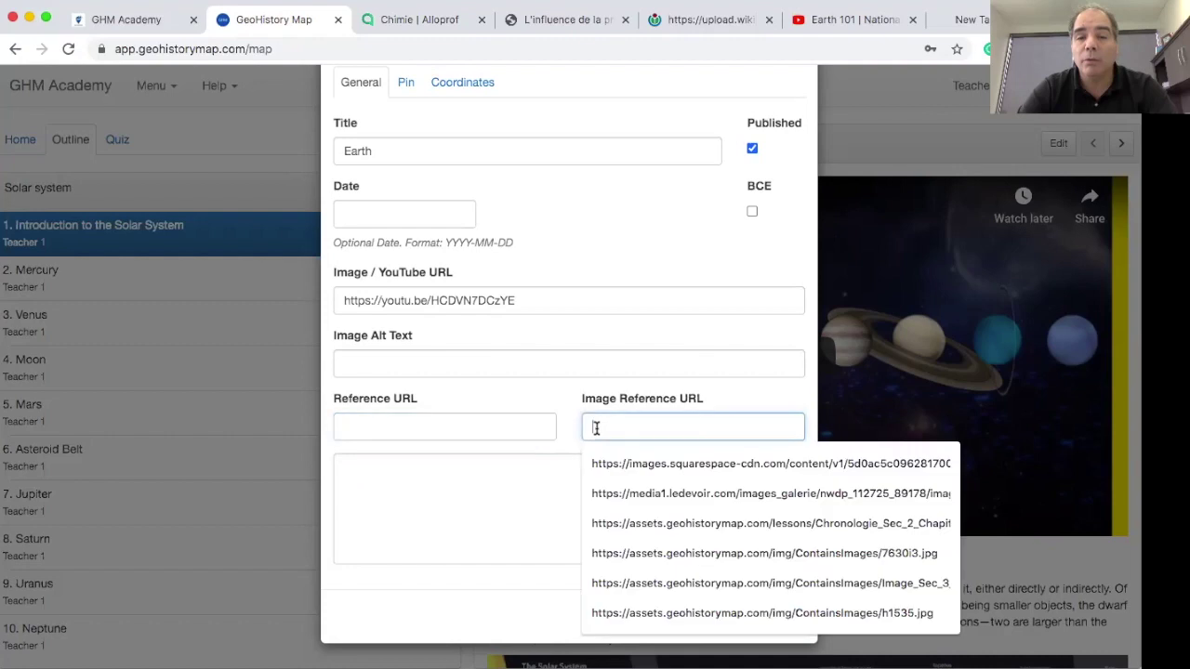
{"action": "left_click_drag", "start_coordinate": [549, 303], "coordinate": [288, 309]}
{"action": "left_click", "coordinate": [677, 427]}
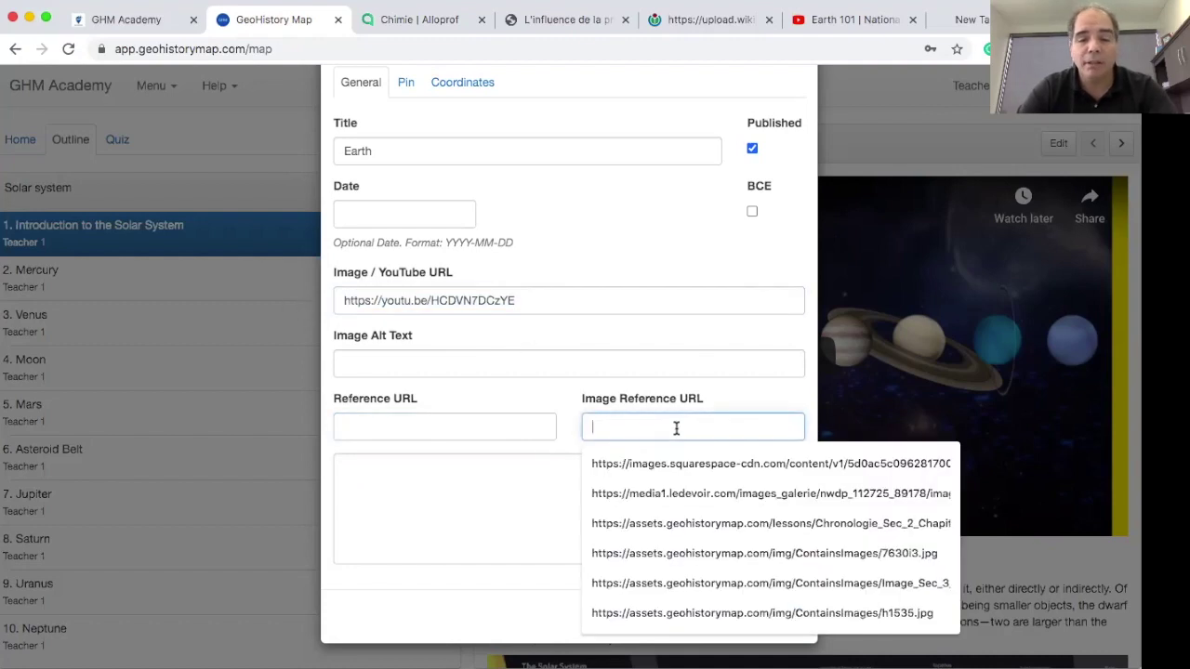
{"action": "key", "text": "ctrl+v"}
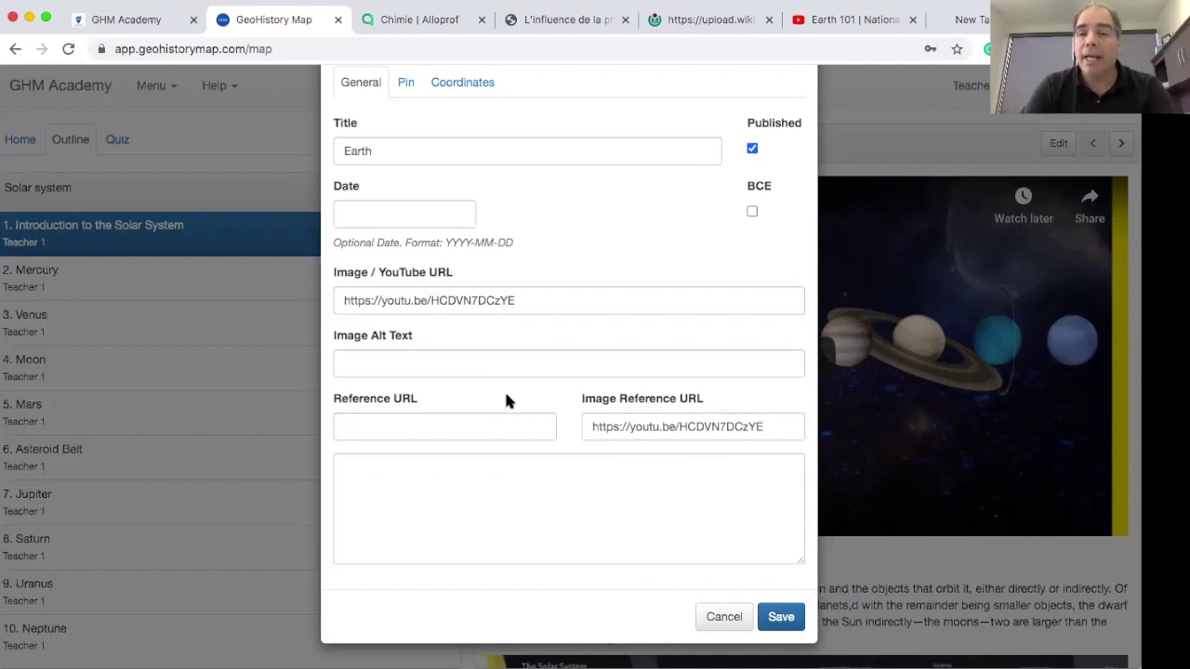
{"action": "left_click", "coordinate": [426, 423]}
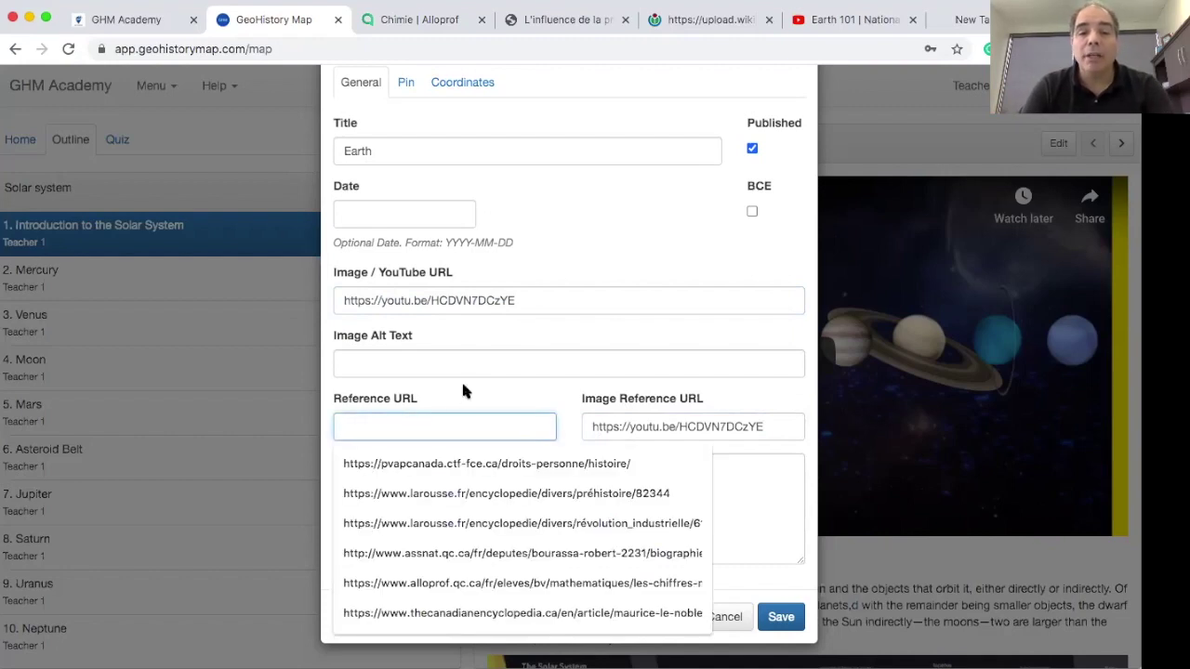
{"action": "left_click", "coordinate": [462, 391]}
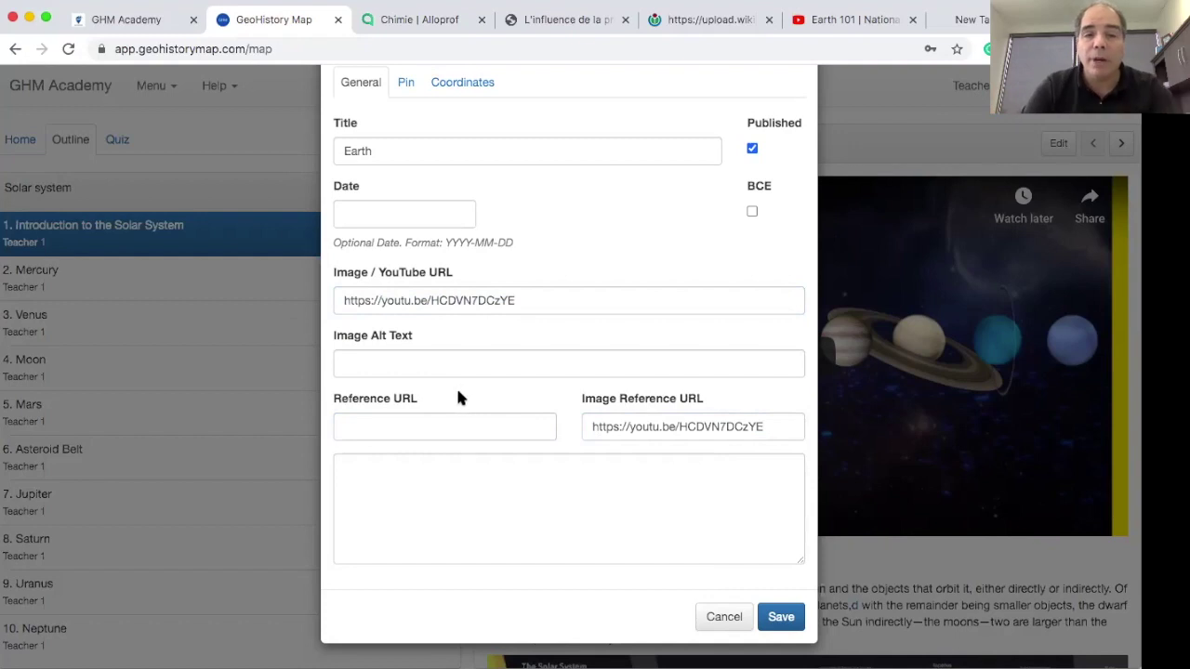
Step: Return from the planets image to the Wikipedia Solar System article, search Wikipedia for "Earth" and open the Earth article
{"action": "left_click", "coordinate": [679, 21]}
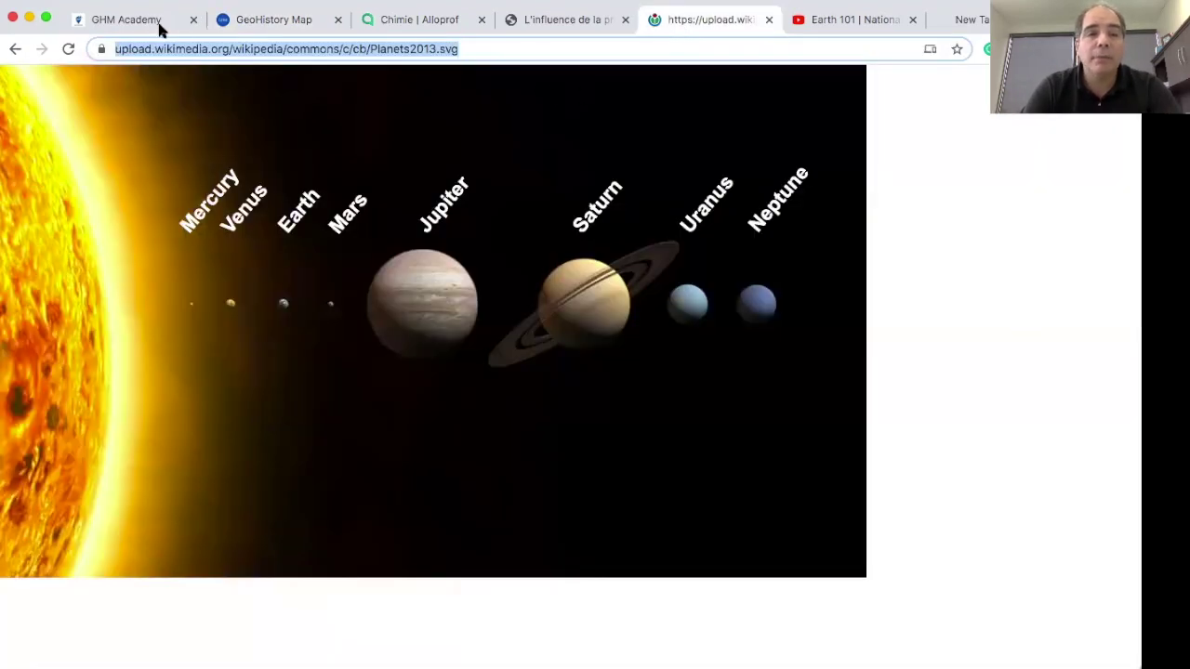
{"action": "left_click", "coordinate": [13, 49]}
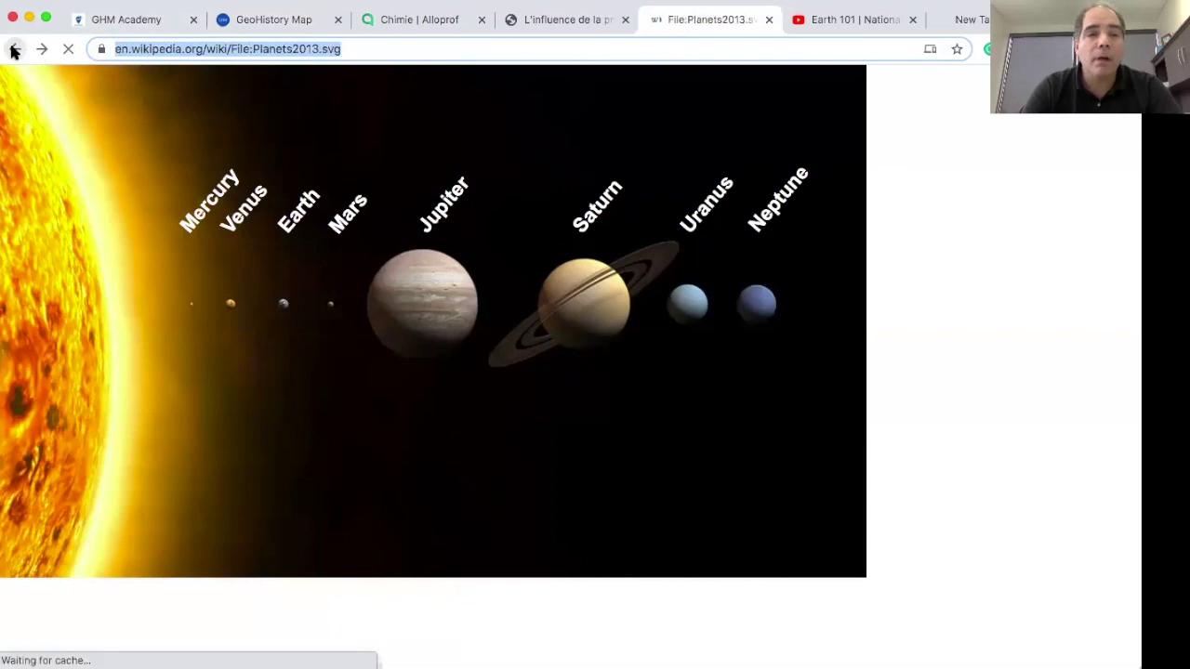
{"action": "left_click", "coordinate": [14, 50]}
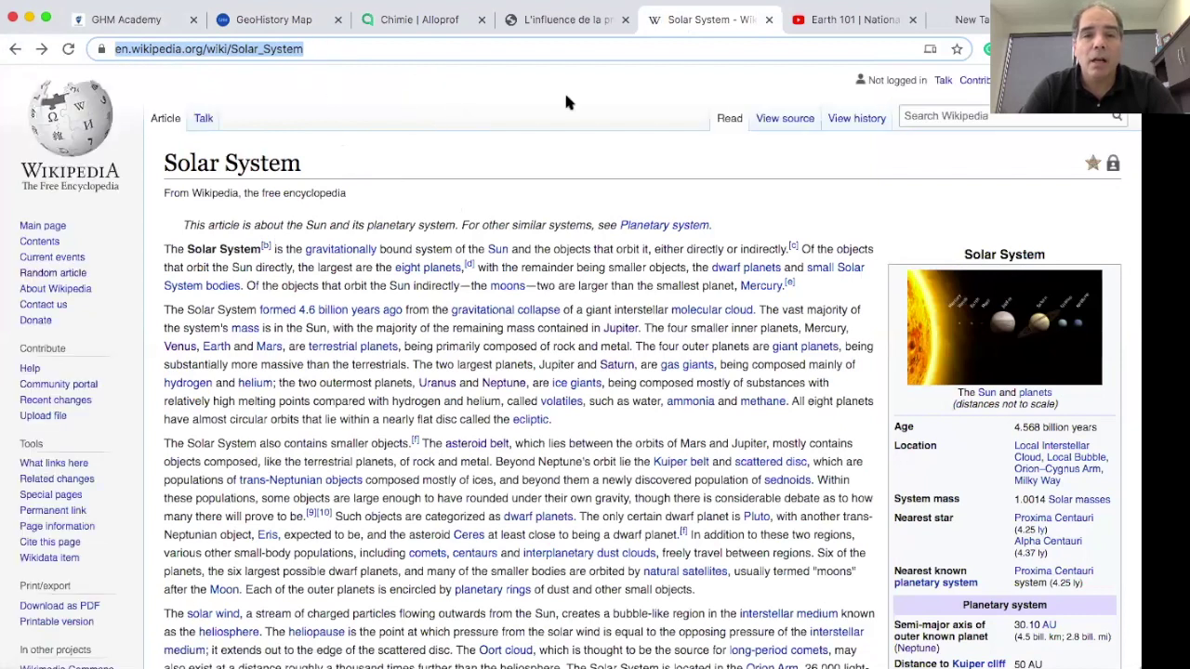
{"action": "left_click", "coordinate": [913, 118]}
{"action": "left_click", "coordinate": [914, 118]}
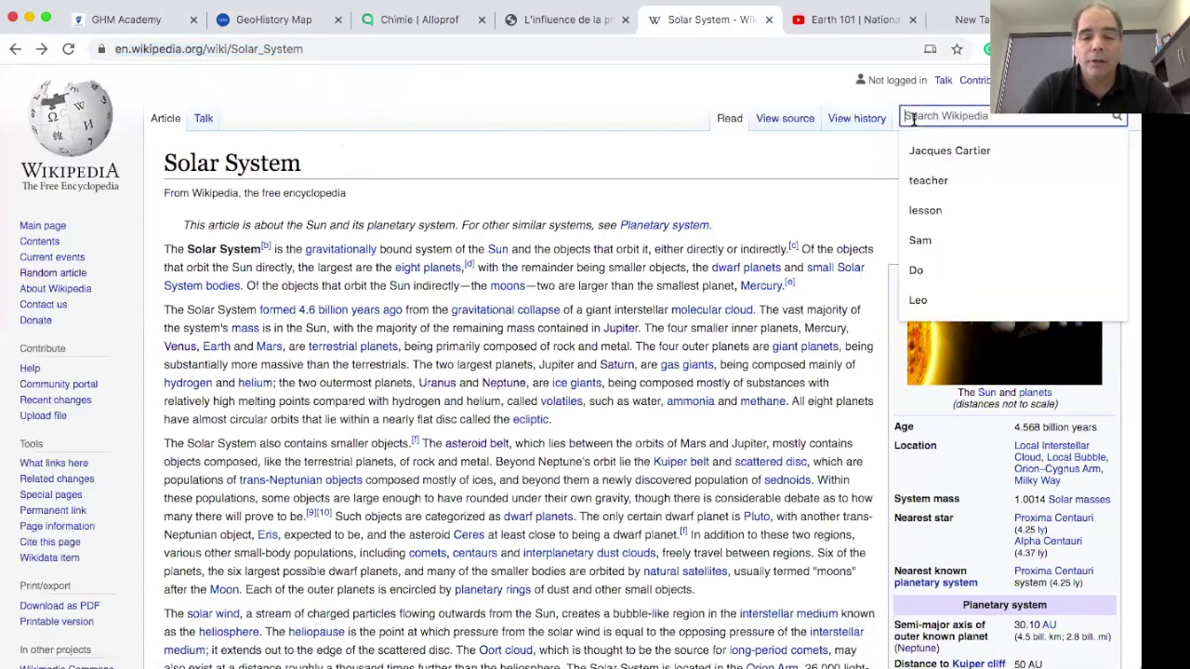
{"action": "type", "text": "Earth"}
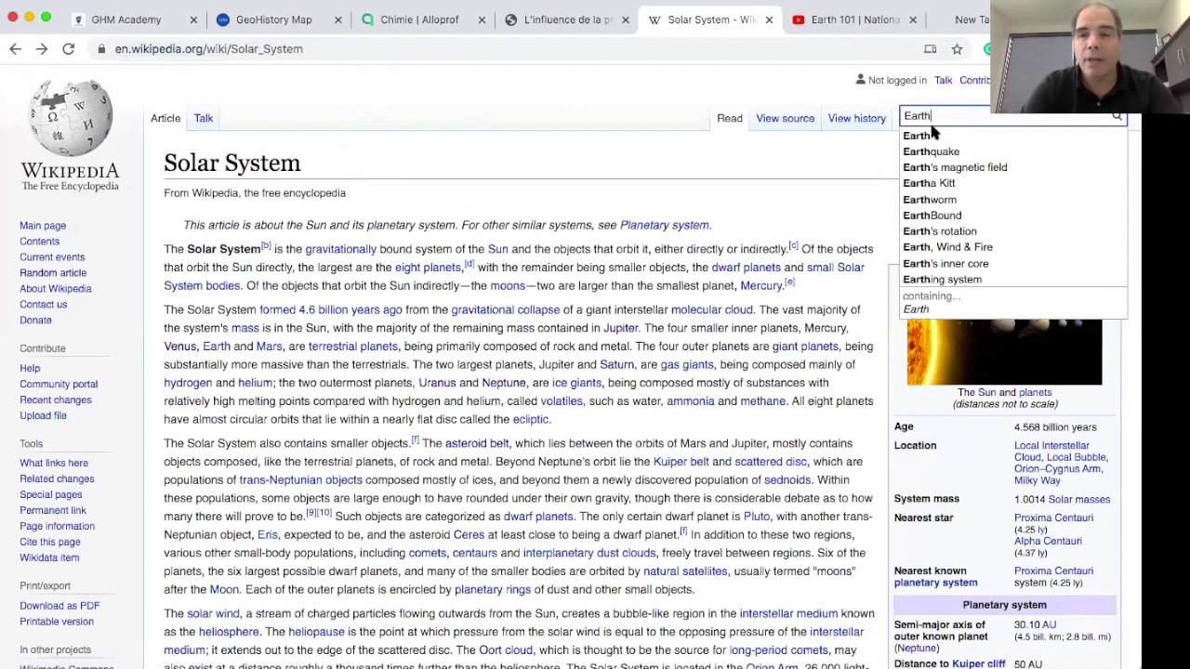
{"action": "key", "text": "Down"}
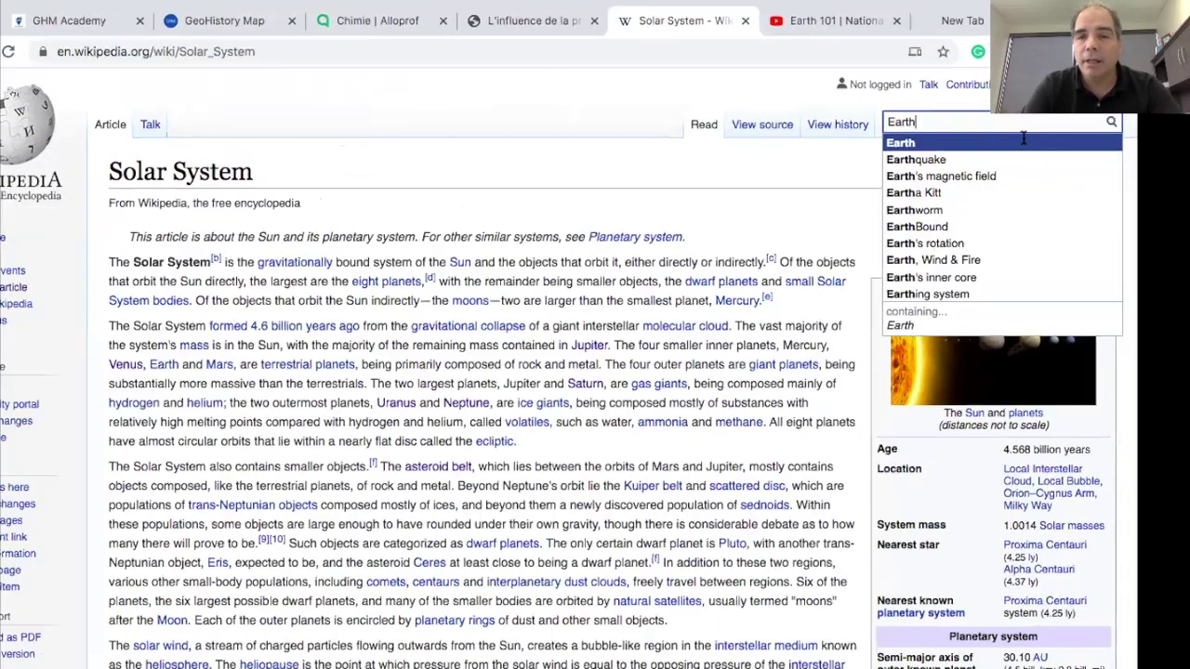
{"action": "left_click", "coordinate": [1082, 137]}
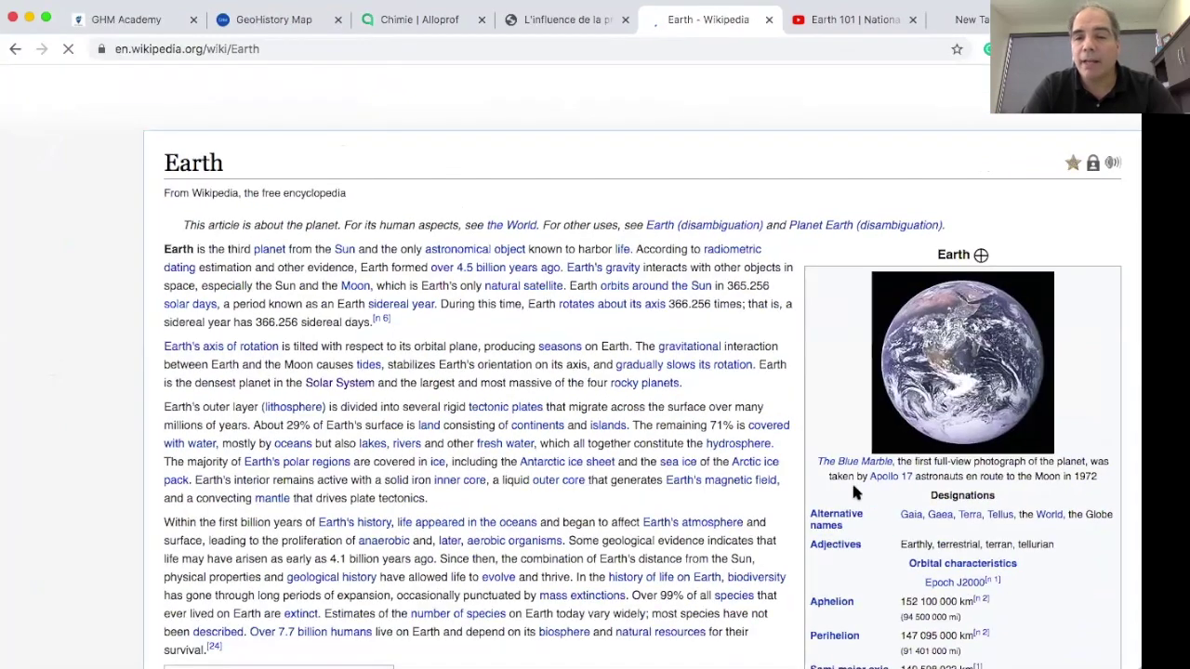
Step: Copy the four introductory paragraphs of the Wikipedia Earth article and paste them into the new page's text field in GHM Academy
{"action": "scroll", "coordinate": [852, 481], "scroll_direction": "down", "scroll_amount": 10}
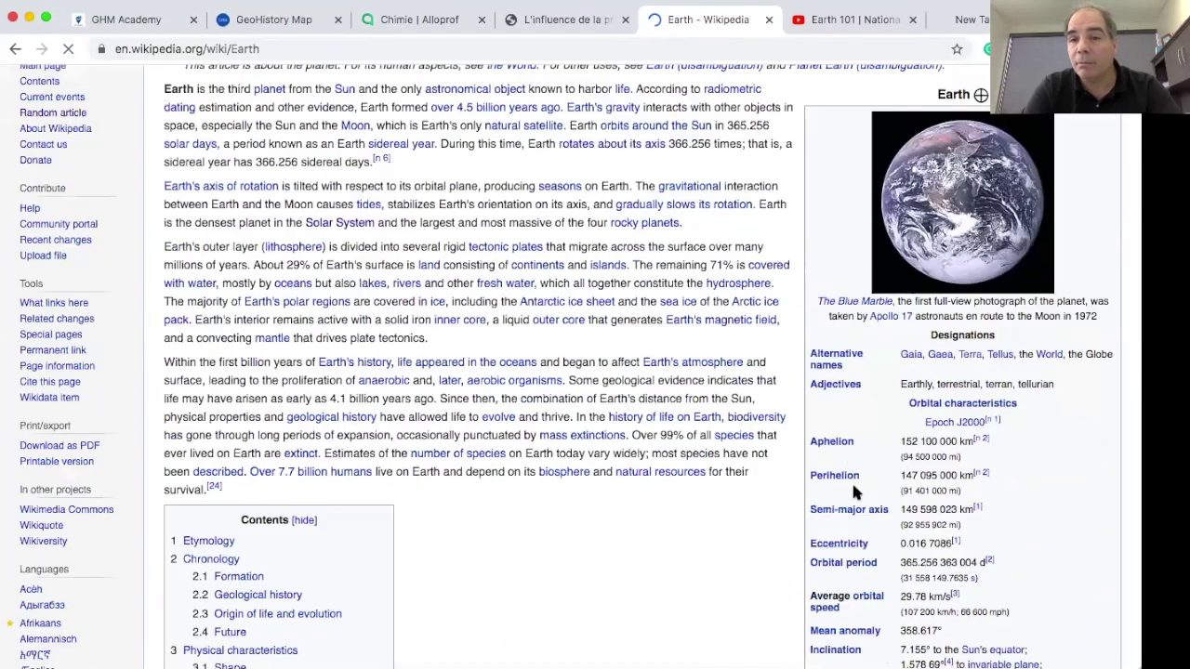
{"action": "scroll", "coordinate": [856, 493], "scroll_direction": "up", "scroll_amount": 5}
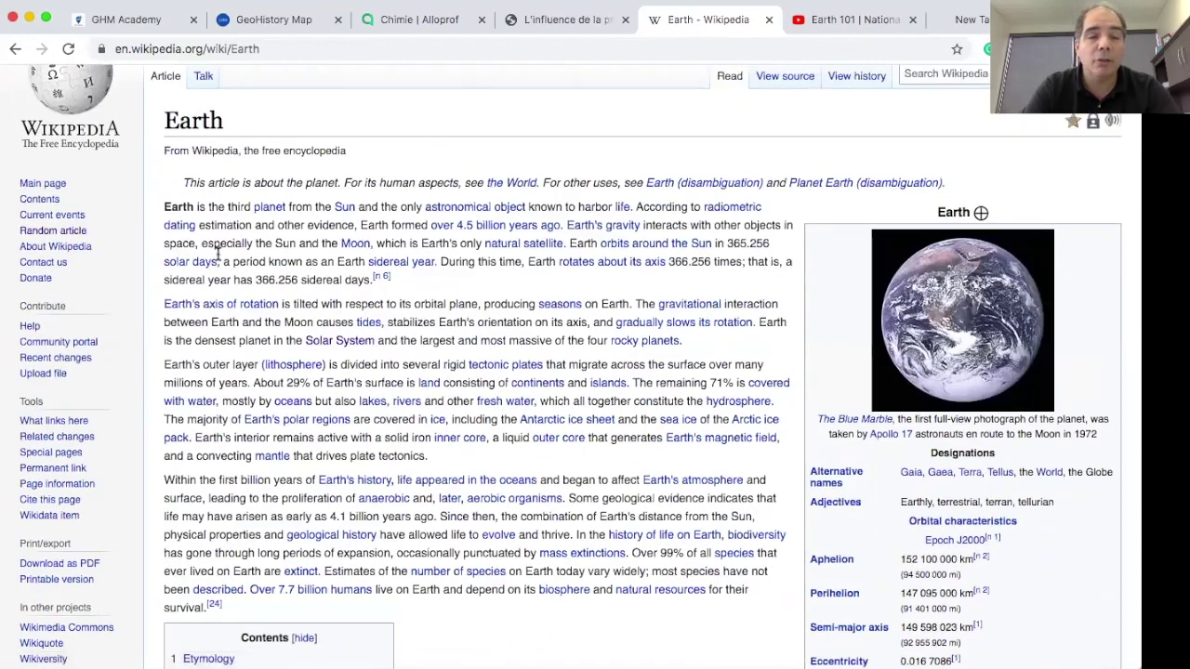
{"action": "left_click_drag", "start_coordinate": [168, 206], "coordinate": [477, 612]}
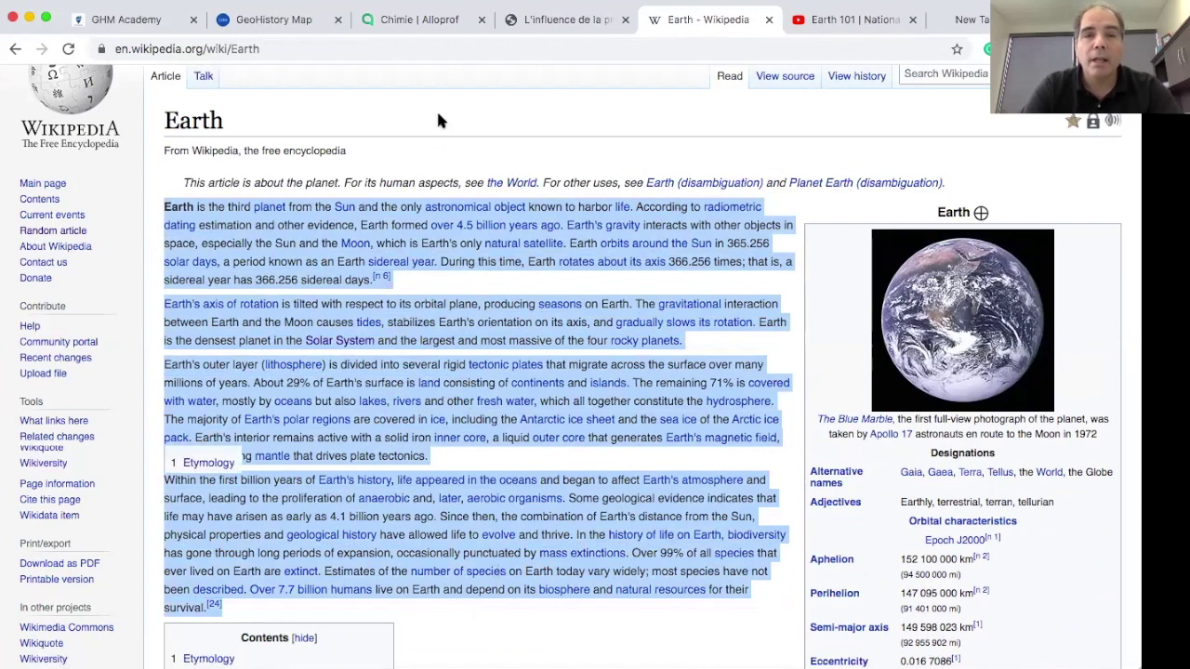
{"action": "left_click", "coordinate": [274, 25]}
{"action": "left_click", "coordinate": [468, 460]}
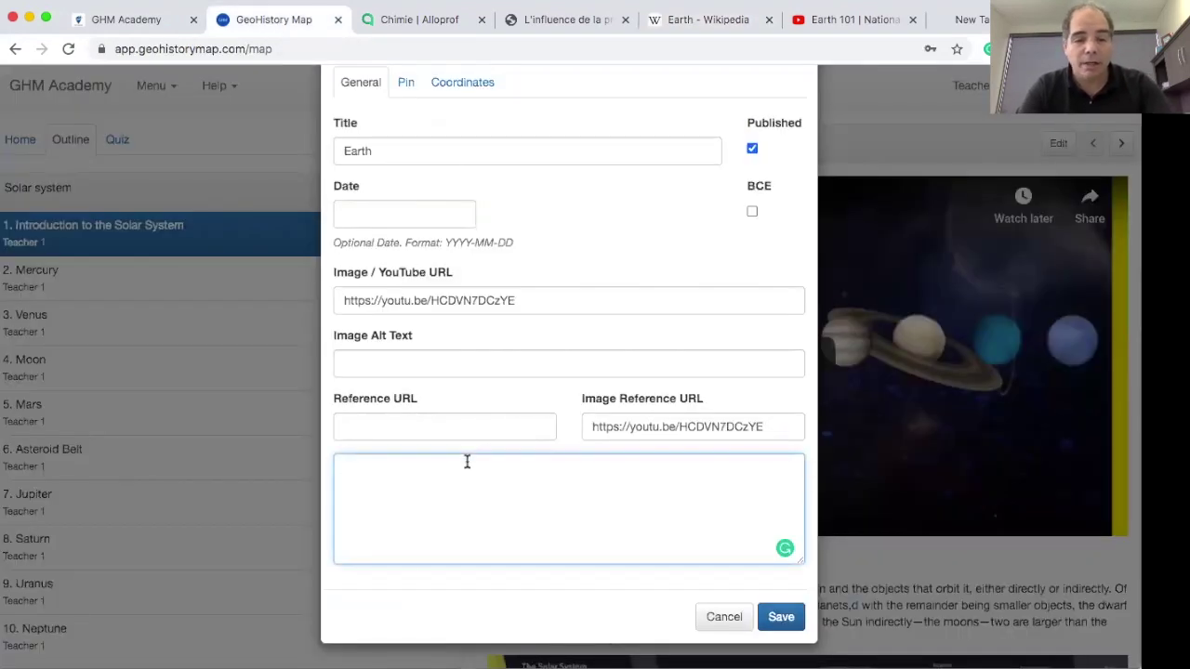
{"action": "key", "text": "super+v"}
Step: Delete the citation marker [24] at the end of the pasted Earth text
{"action": "scroll", "coordinate": [500, 496], "scroll_direction": "up", "scroll_amount": 1}
{"action": "scroll", "coordinate": [500, 496], "scroll_direction": "down", "scroll_amount": 1}
{"action": "key", "text": "BackSpace"}
{"action": "key", "text": "BackSpace"}
{"action": "key", "text": "BackSpace"}
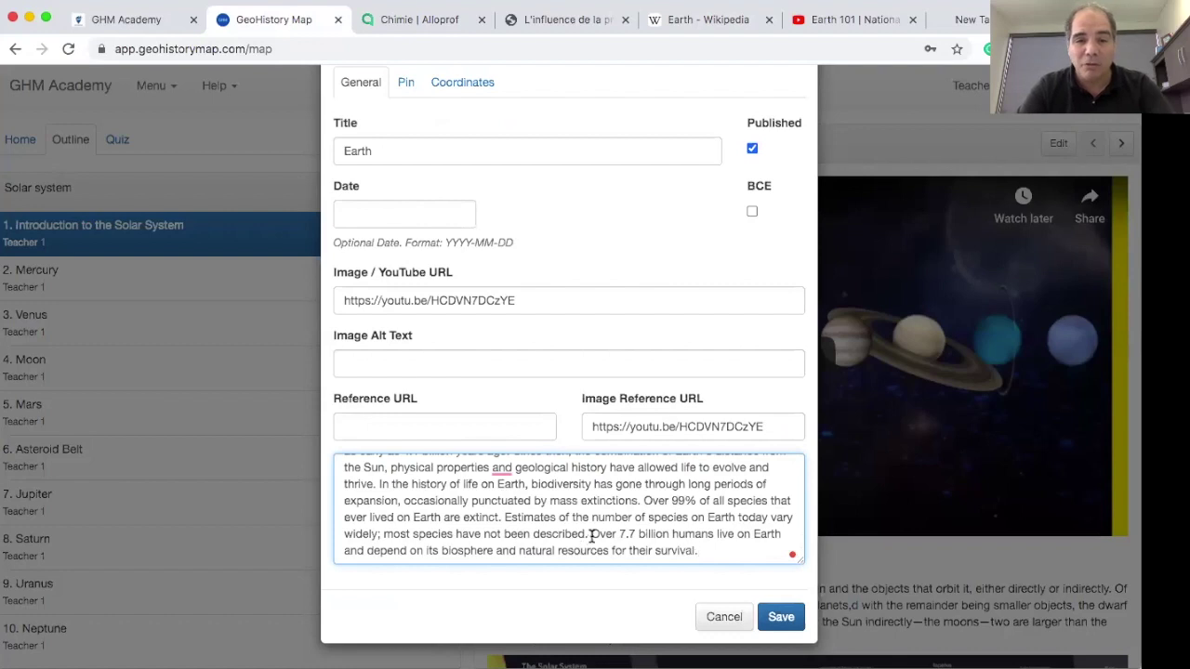
Step: Delete the note marker [n 6] after "366.256 sidereal days." at the end of the text's first paragraph
{"action": "scroll", "coordinate": [591, 537], "scroll_direction": "up", "scroll_amount": 2}
{"action": "scroll", "coordinate": [591, 537], "scroll_direction": "up", "scroll_amount": 10}
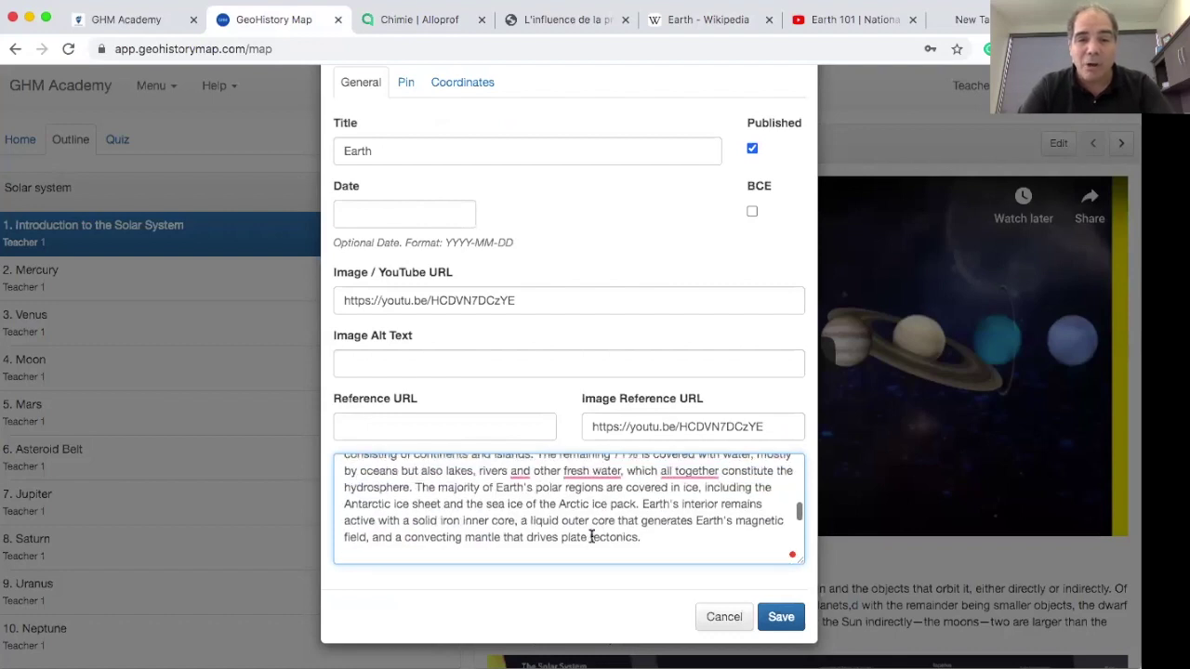
{"action": "scroll", "coordinate": [591, 537], "scroll_direction": "up", "scroll_amount": 6}
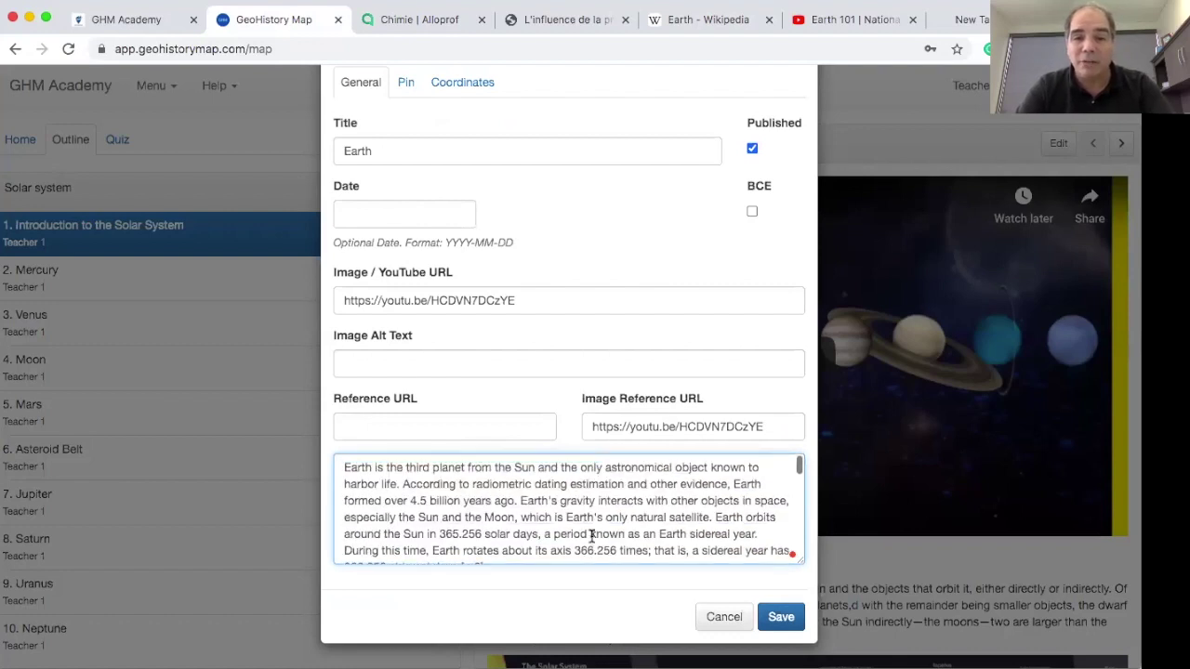
{"action": "scroll", "coordinate": [591, 538], "scroll_direction": "down", "scroll_amount": 5}
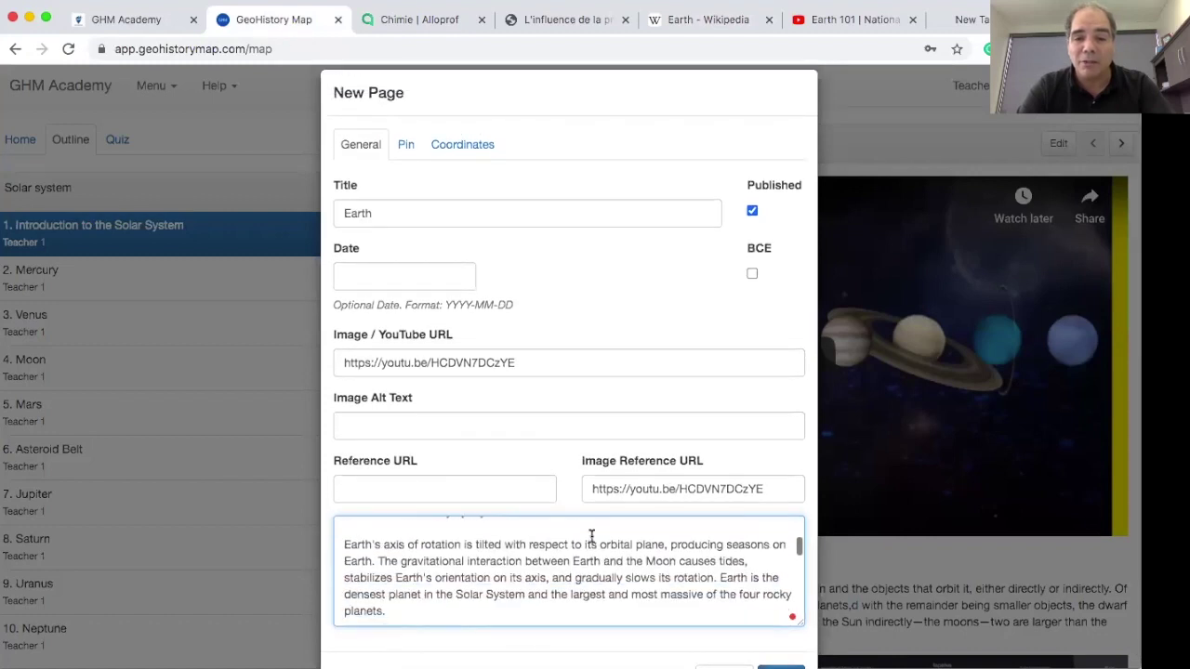
{"action": "scroll", "coordinate": [570, 547], "scroll_direction": "up", "scroll_amount": 3}
{"action": "key", "text": "BackSpace"}
{"action": "key", "text": "BackSpace"}
{"action": "key", "text": "BackSpace"}
{"action": "key", "text": "BackSpace"}
{"action": "key", "text": "BackSpace"}
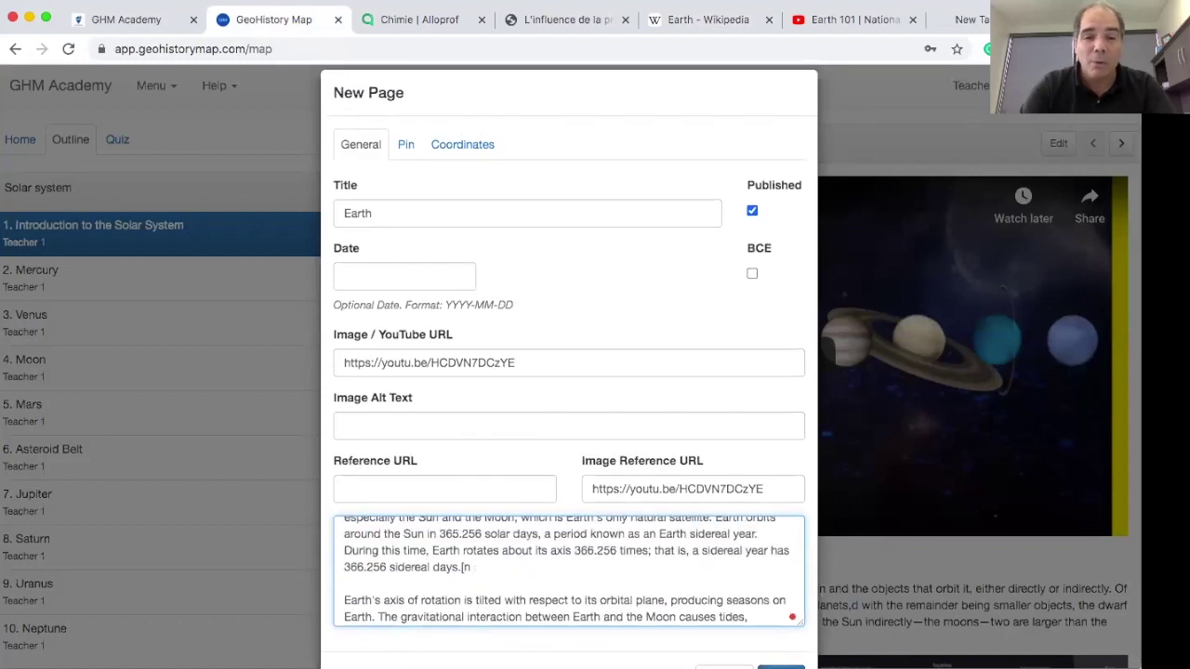
Step: Read through the remaining paragraphs of the pasted text to check for leftover citation markers
{"action": "scroll", "coordinate": [532, 574], "scroll_direction": "down", "scroll_amount": 3}
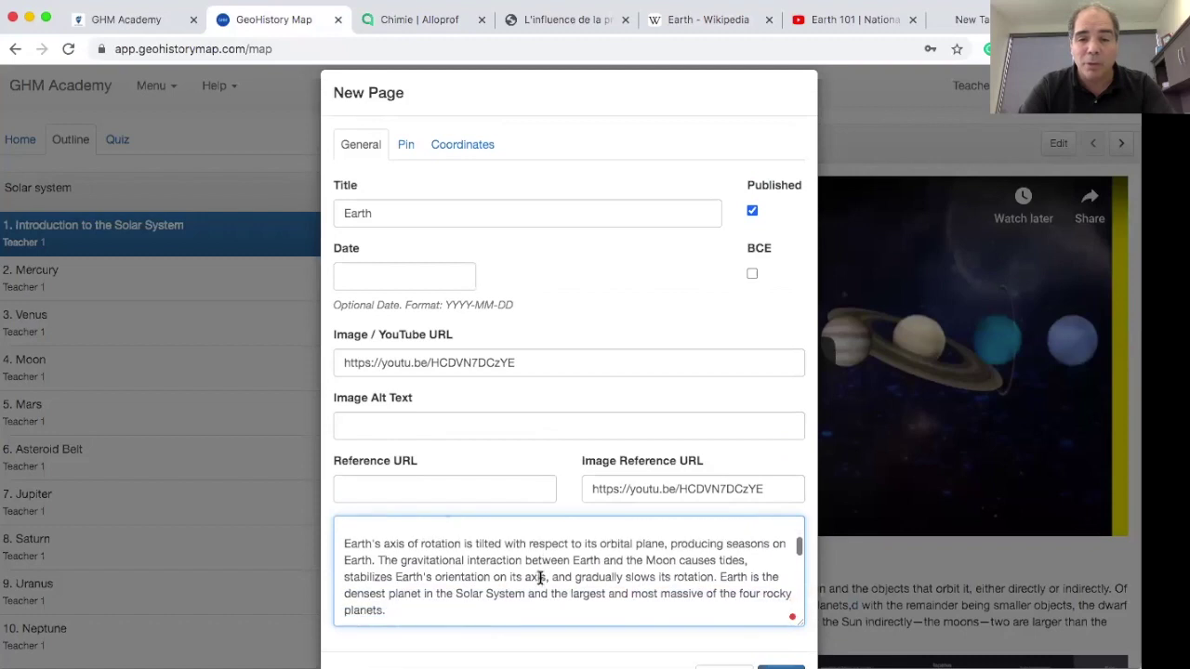
{"action": "scroll", "coordinate": [539, 578], "scroll_direction": "down", "scroll_amount": 5}
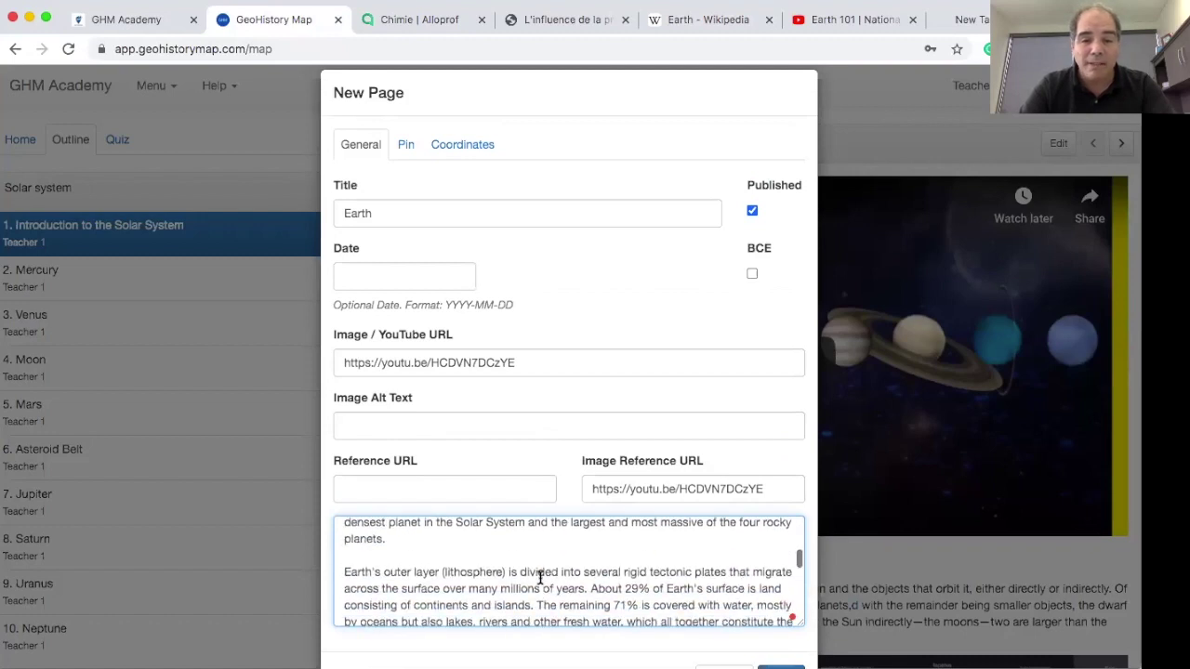
{"action": "scroll", "coordinate": [539, 577], "scroll_direction": "down", "scroll_amount": 3}
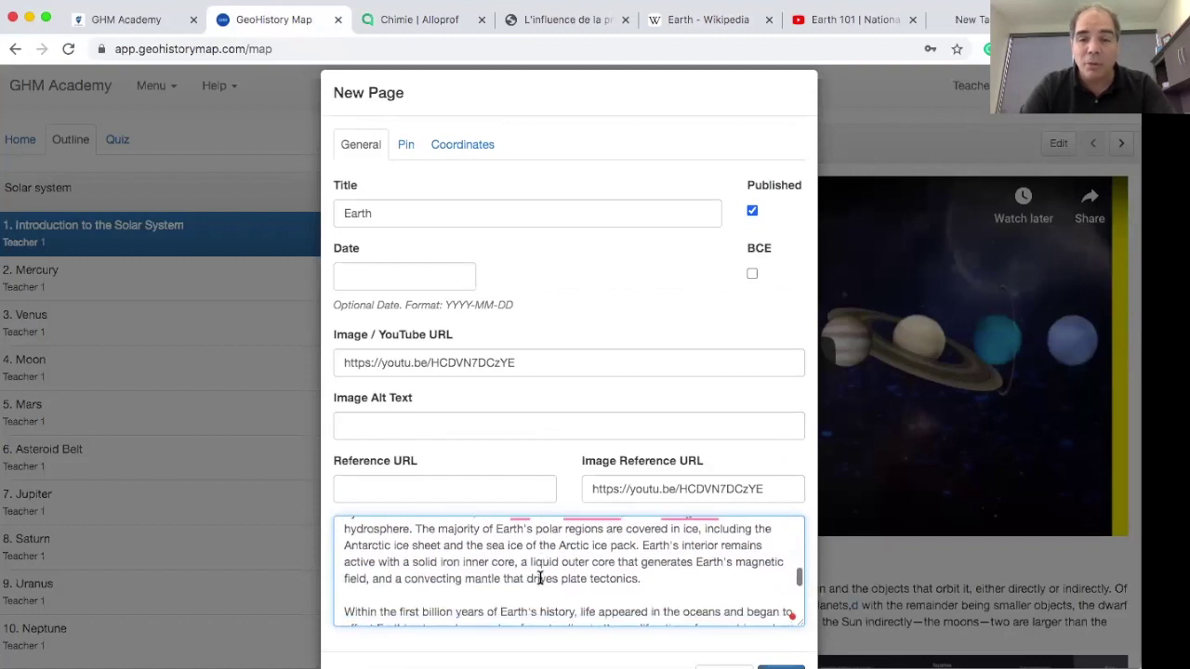
{"action": "scroll", "coordinate": [539, 578], "scroll_direction": "down", "scroll_amount": 3}
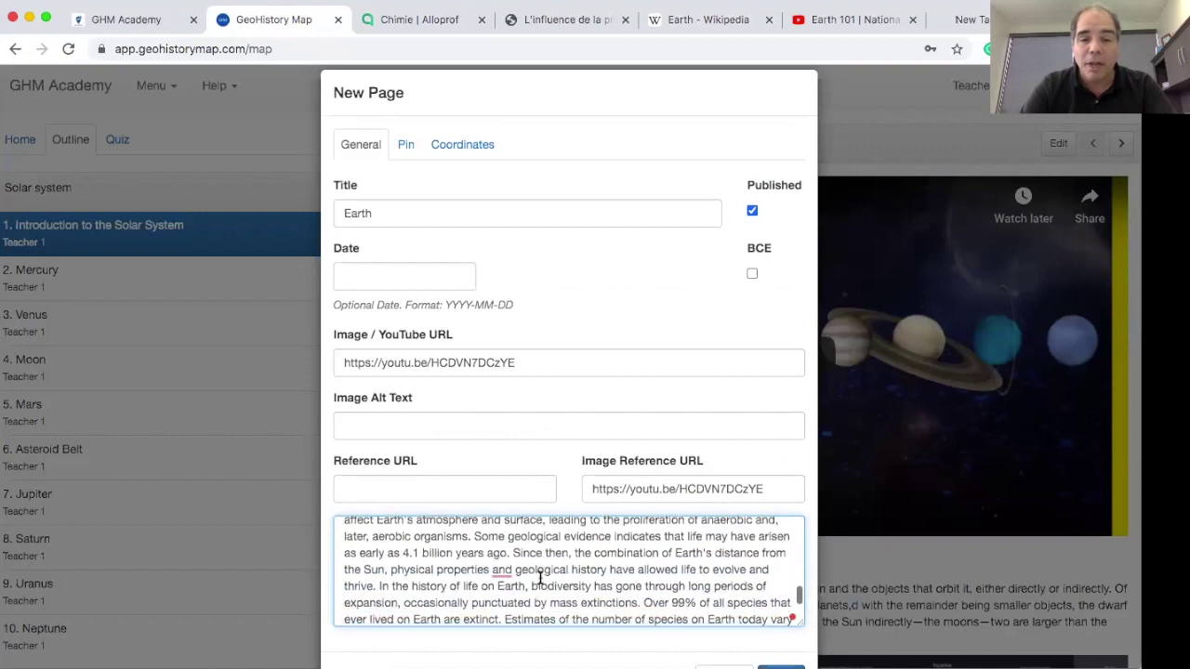
{"action": "scroll", "coordinate": [640, 587], "scroll_direction": "up", "scroll_amount": 4}
{"action": "scroll", "coordinate": [640, 586], "scroll_direction": "down", "scroll_amount": 3}
{"action": "scroll", "coordinate": [640, 586], "scroll_direction": "up", "scroll_amount": 2}
{"action": "scroll", "coordinate": [641, 586], "scroll_direction": "up", "scroll_amount": 2}
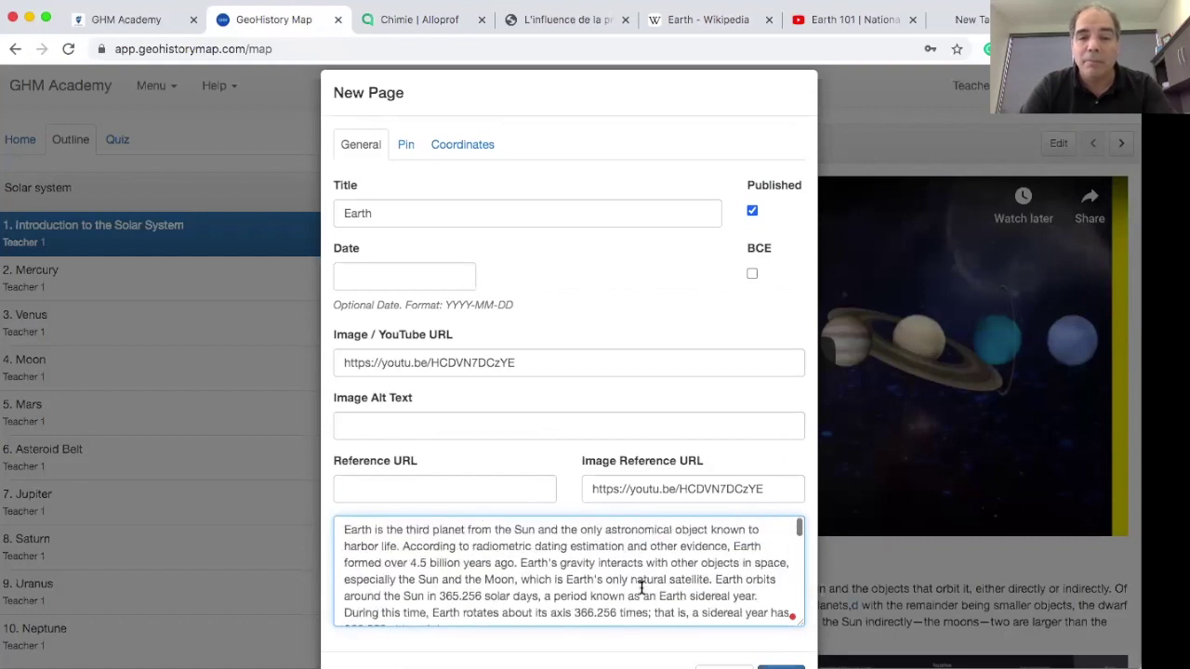
{"action": "scroll", "coordinate": [592, 320], "scroll_direction": "down", "scroll_amount": 2}
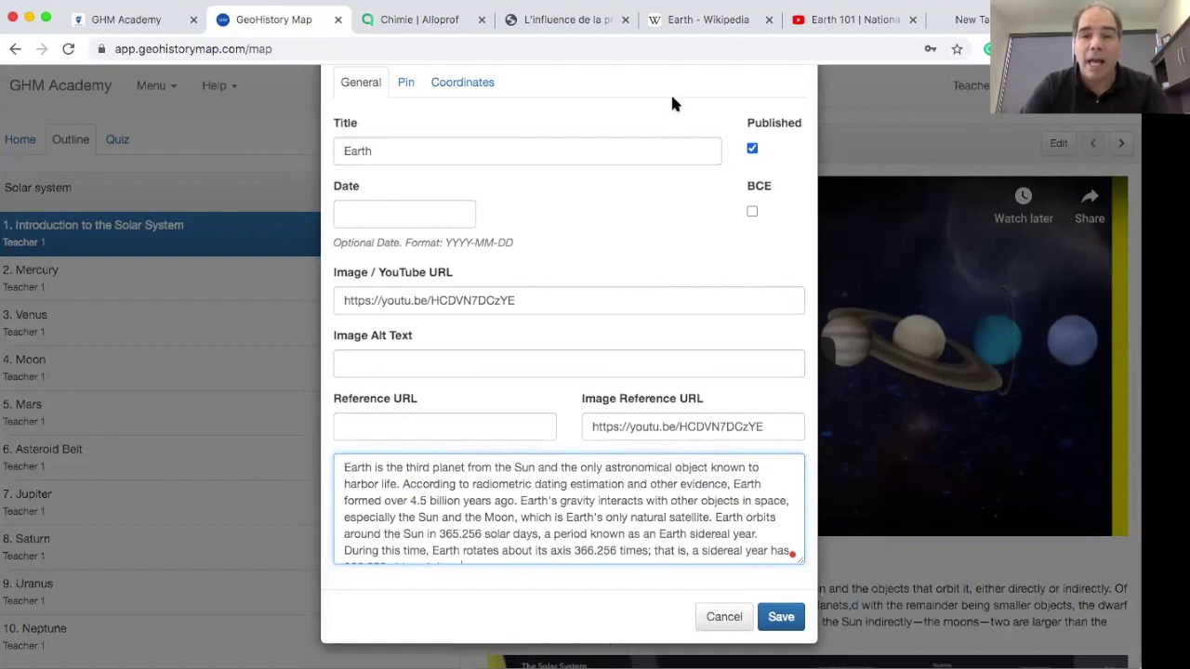
{"action": "left_click", "coordinate": [716, 28]}
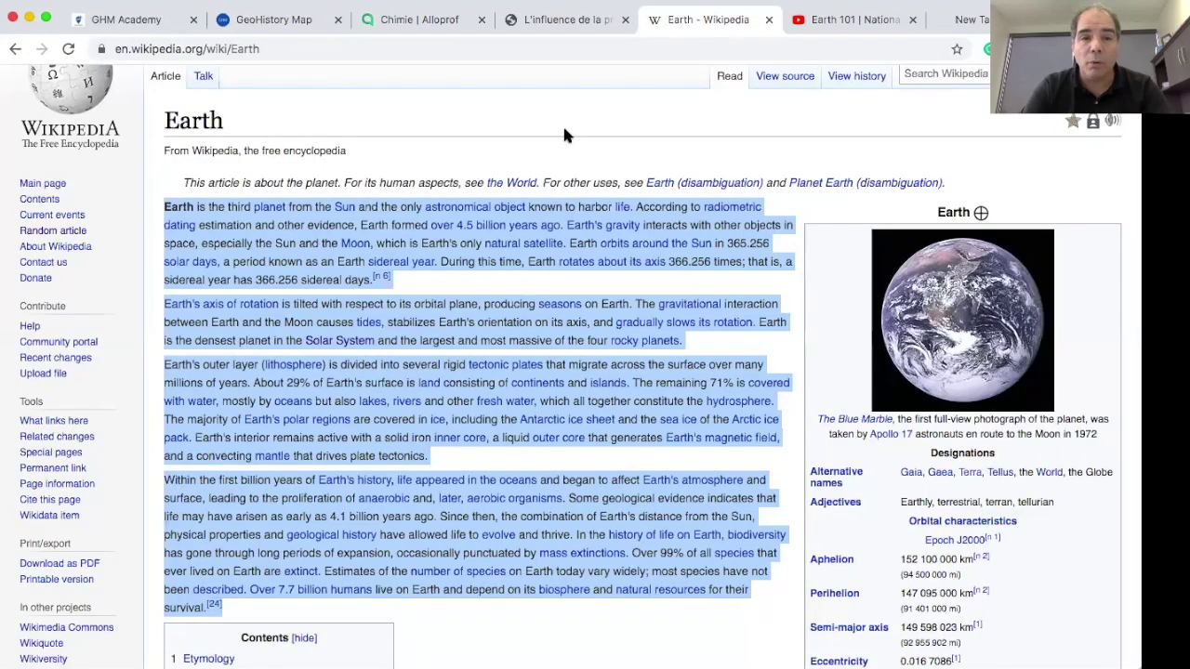
{"action": "left_click", "coordinate": [363, 46]}
{"action": "key", "text": "ctrl+c"}
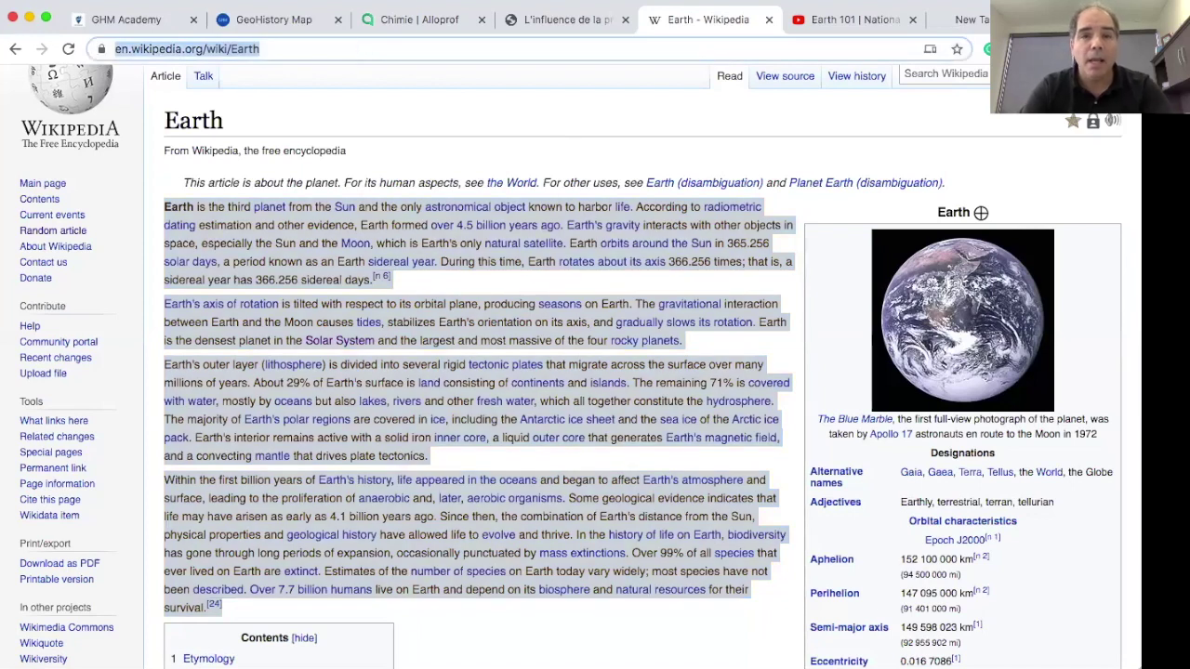
{"action": "left_click", "coordinate": [263, 22]}
{"action": "left_click", "coordinate": [418, 429]}
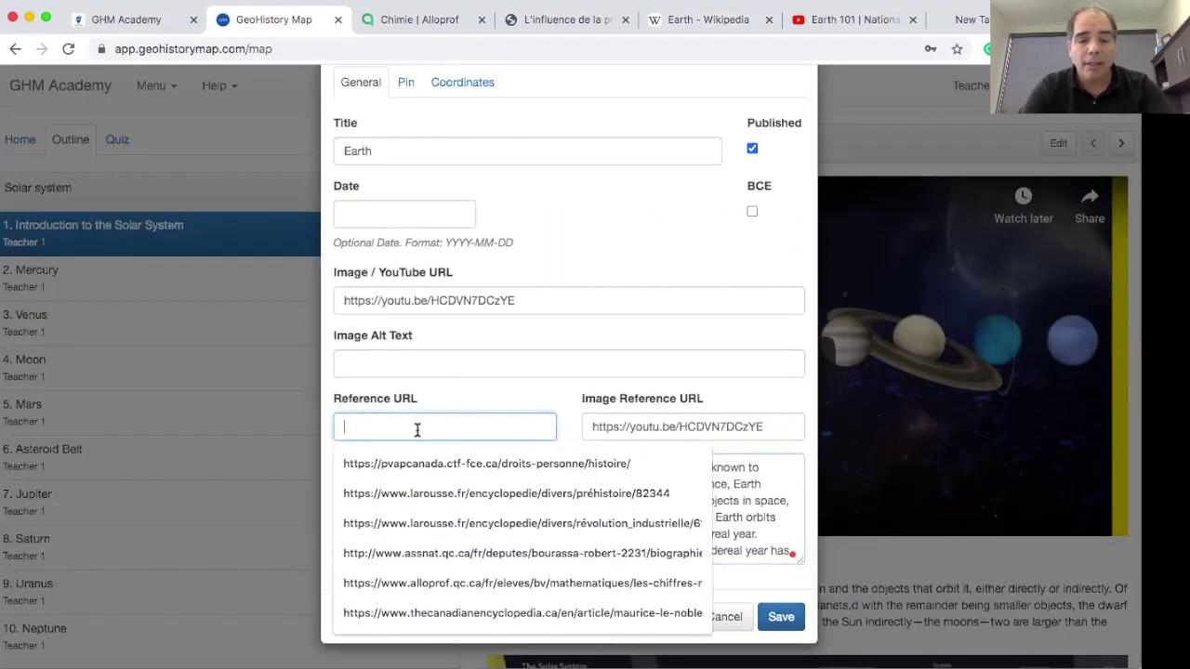
{"action": "key", "text": "ctrl+v"}
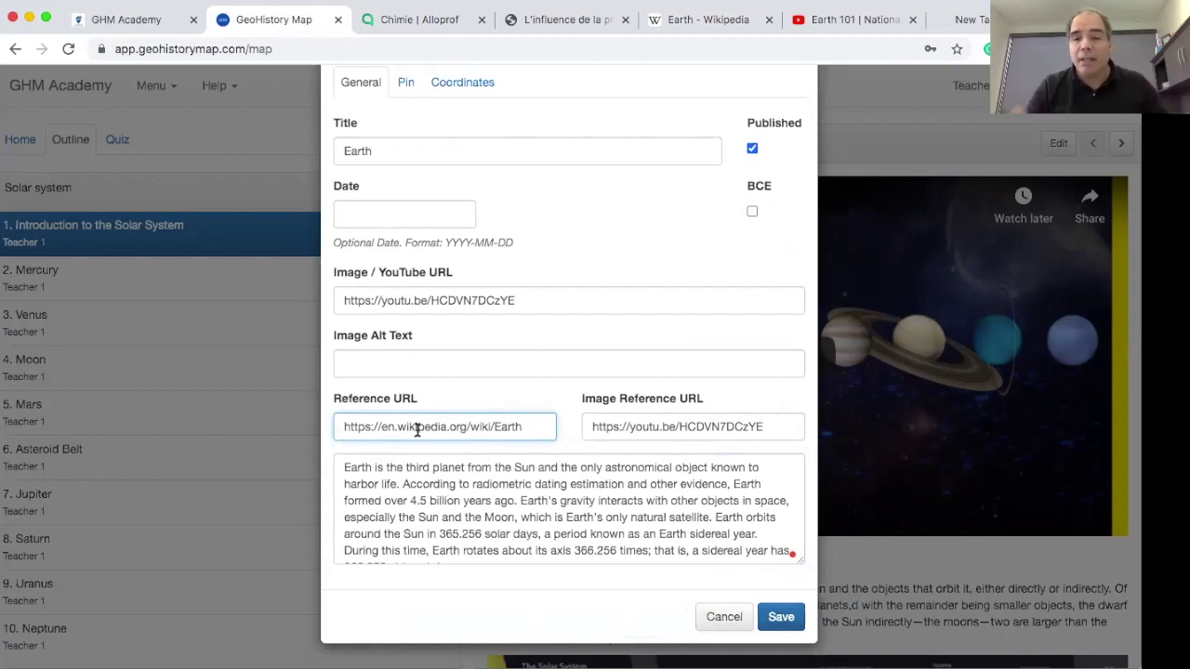
Step: Save the new Earth page and open it from the Solar system outline to review its text
{"action": "left_click", "coordinate": [779, 618]}
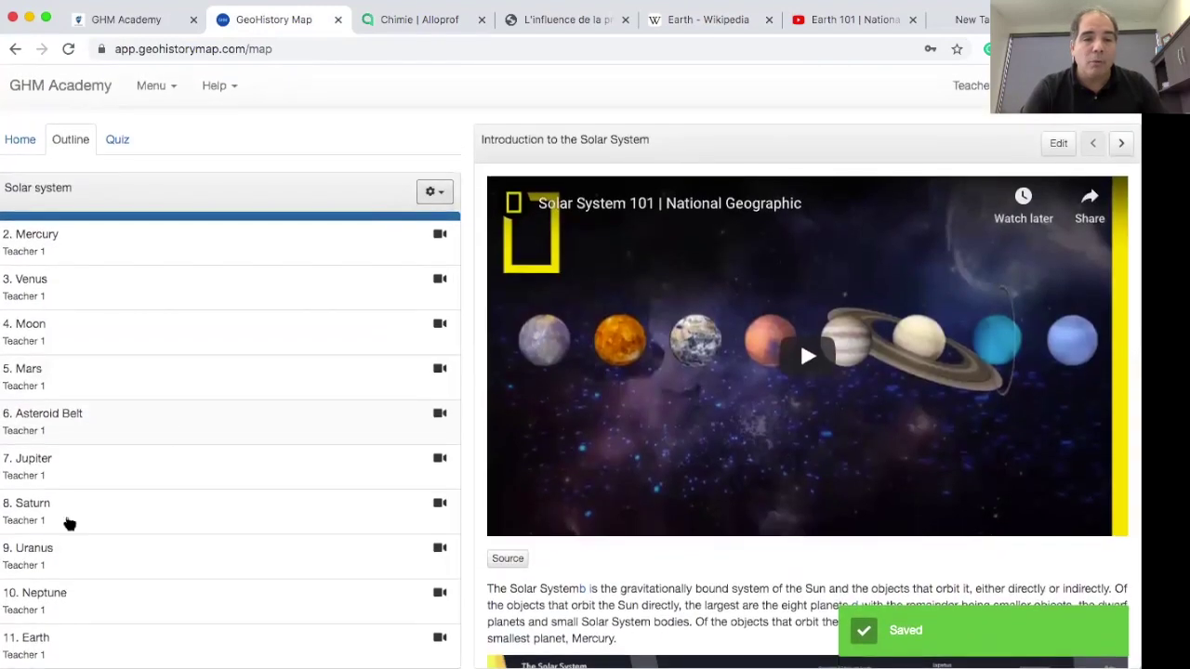
{"action": "left_click", "coordinate": [38, 642]}
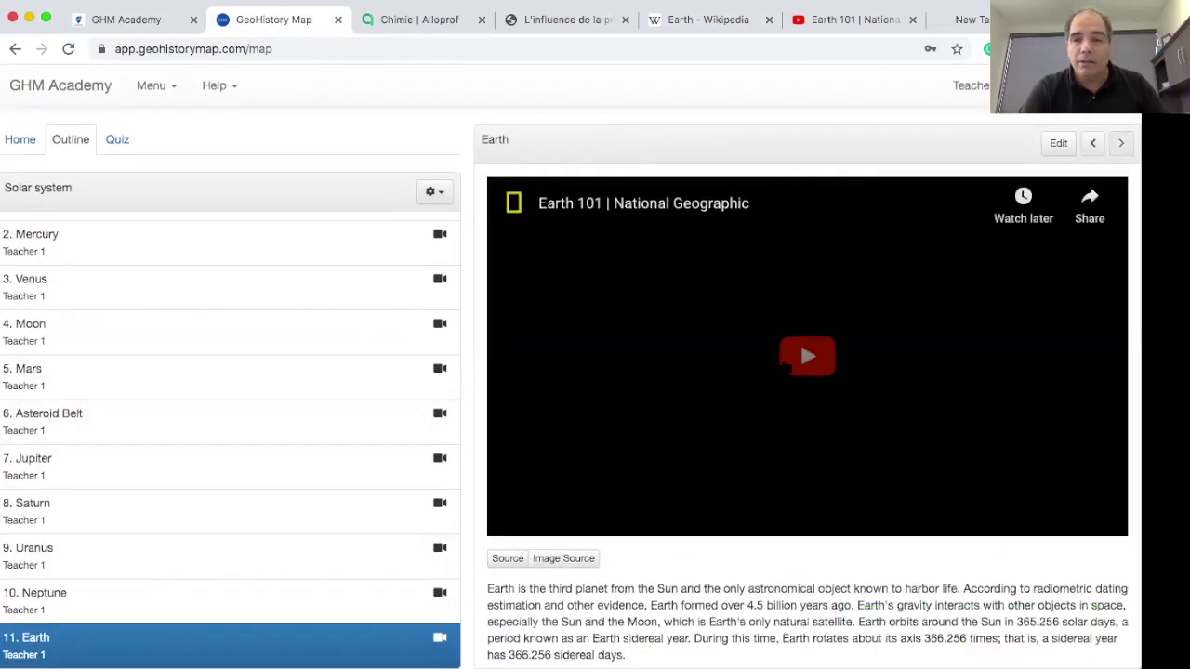
{"action": "scroll", "coordinate": [816, 390], "scroll_direction": "down", "scroll_amount": 4}
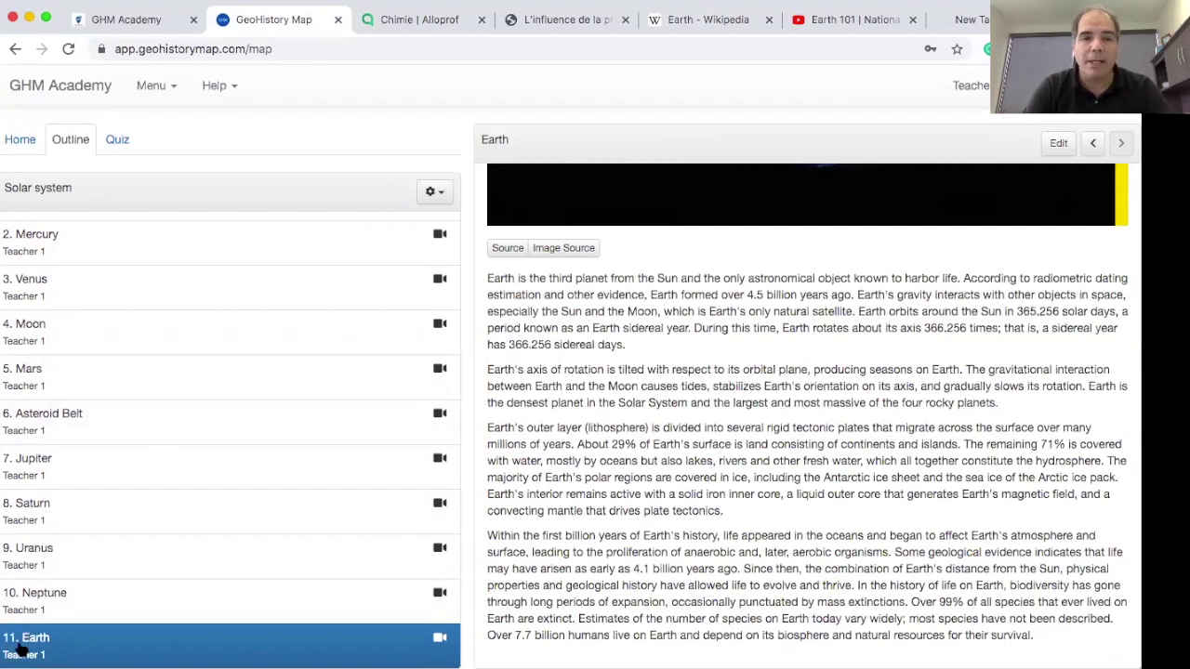
Step: In the Solar system lesson's settings, move the Earth page between Venus and Moon in the selected pages and save the lesson
{"action": "left_click", "coordinate": [441, 193]}
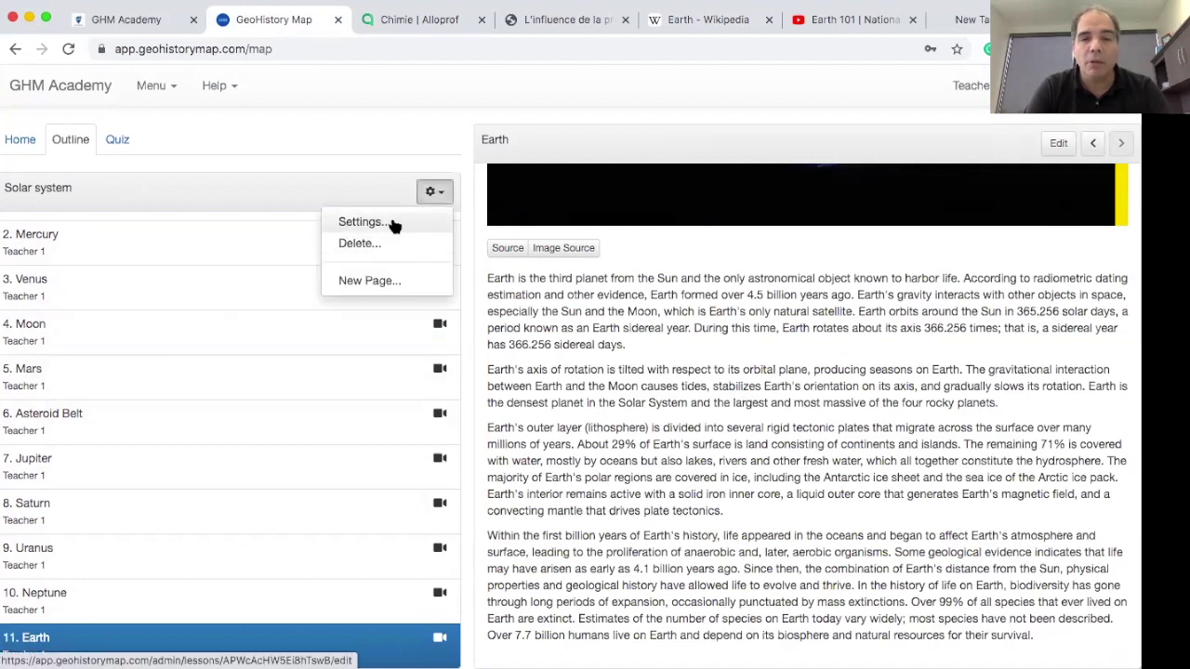
{"action": "left_click", "coordinate": [393, 224]}
{"action": "scroll", "coordinate": [793, 480], "scroll_direction": "down", "scroll_amount": 10}
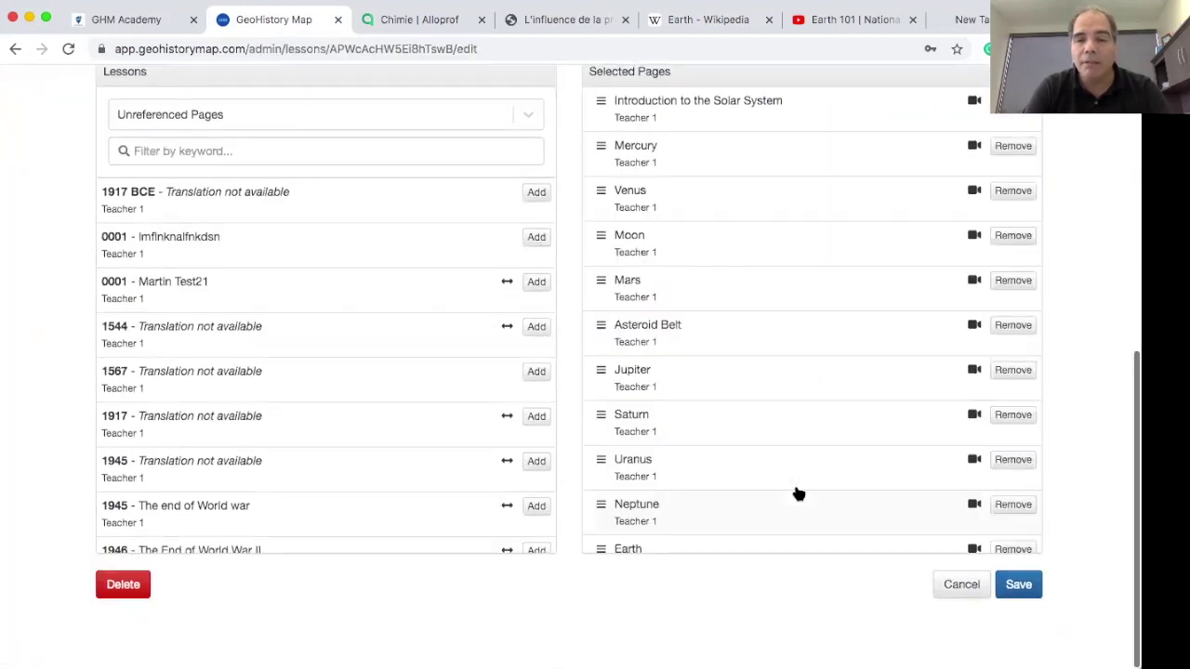
{"action": "scroll", "coordinate": [798, 494], "scroll_direction": "down", "scroll_amount": 2}
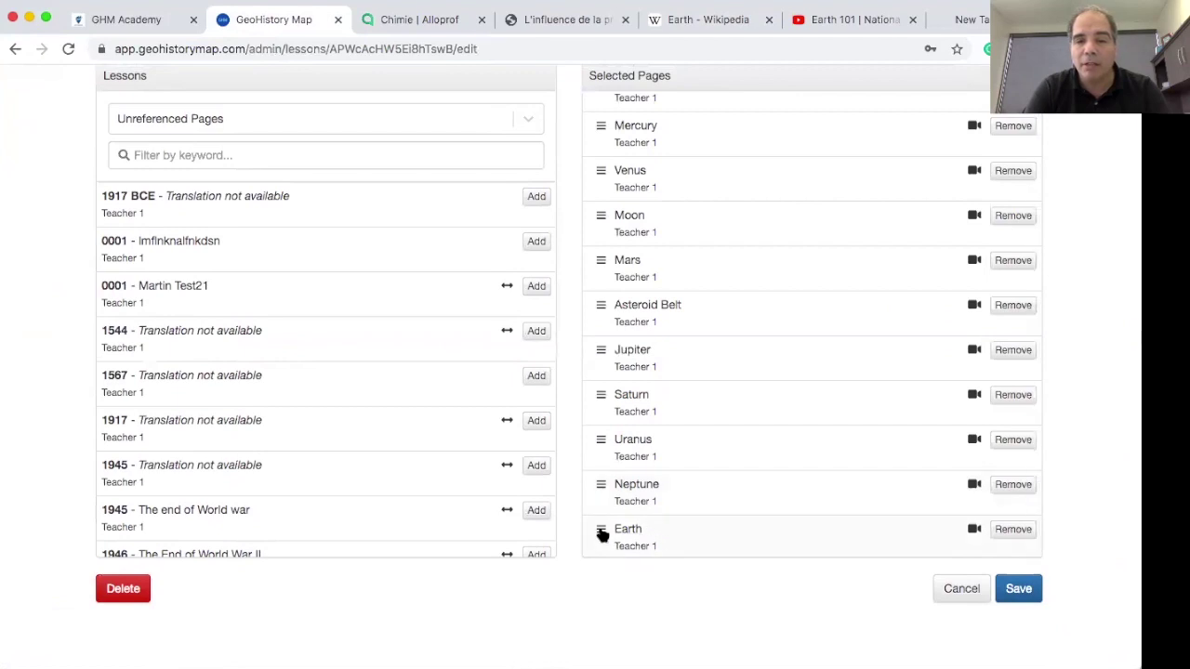
{"action": "left_click_drag", "start_coordinate": [601, 529], "coordinate": [605, 224]}
{"action": "left_click", "coordinate": [1026, 612]}
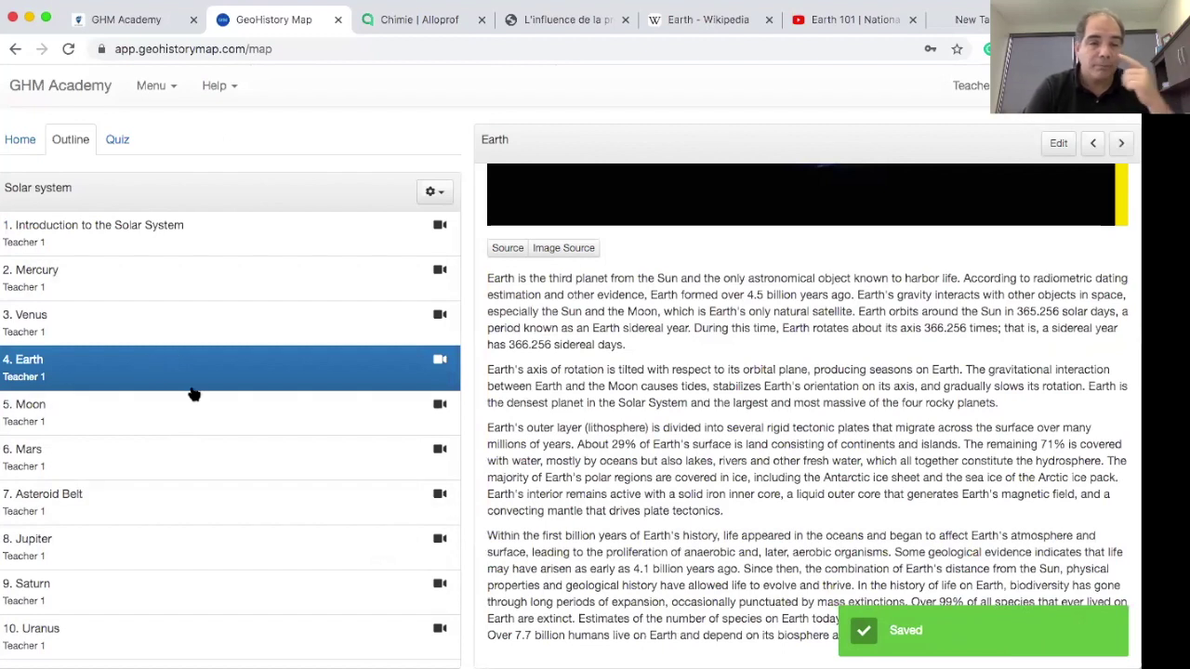
Step: Reopen the lesson's settings, examine the Sort Pages options without changing the Manually setting, and save the lesson
{"action": "left_click", "coordinate": [435, 192]}
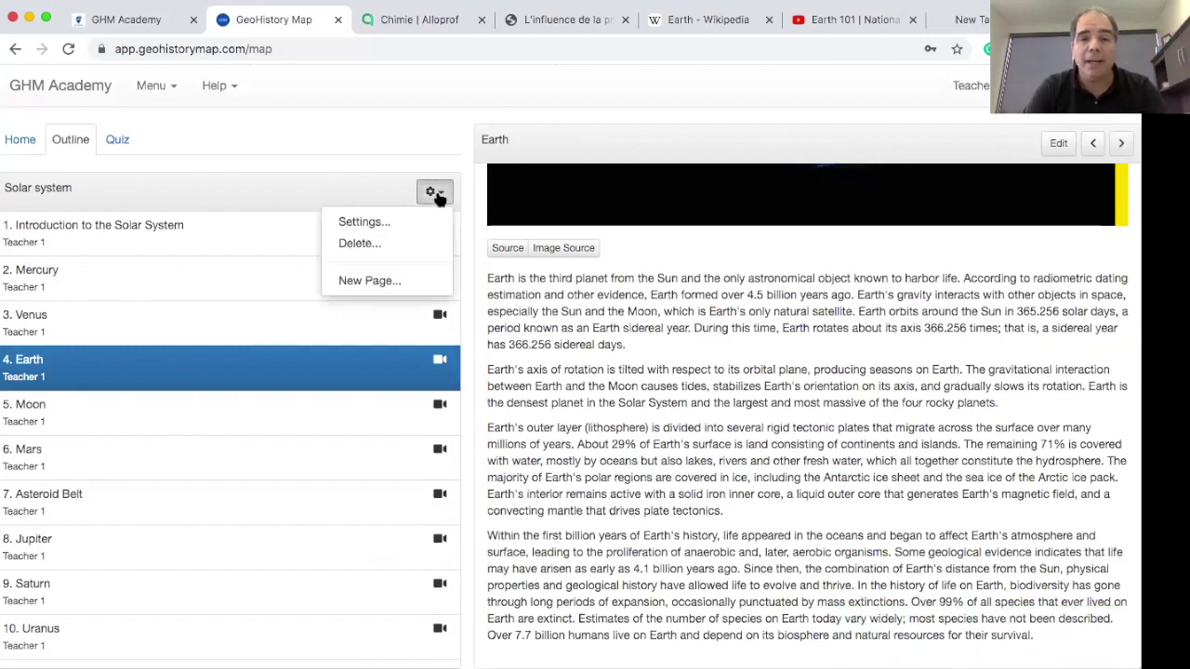
{"action": "left_click", "coordinate": [399, 226]}
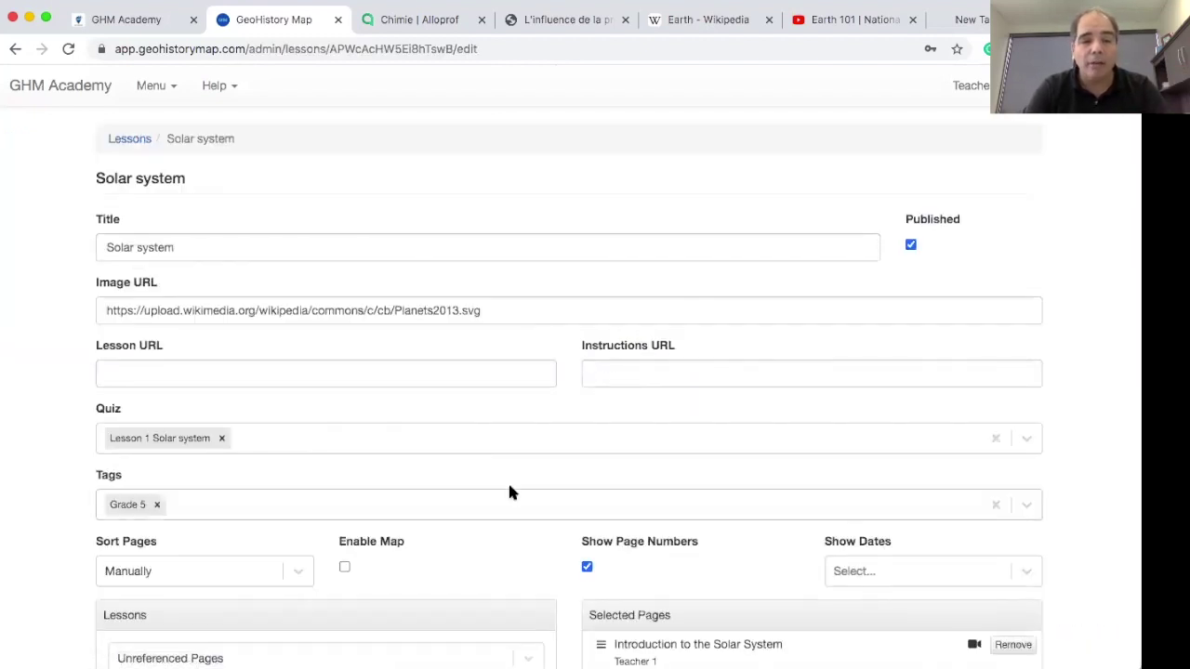
{"action": "scroll", "coordinate": [507, 481], "scroll_direction": "down", "scroll_amount": 3}
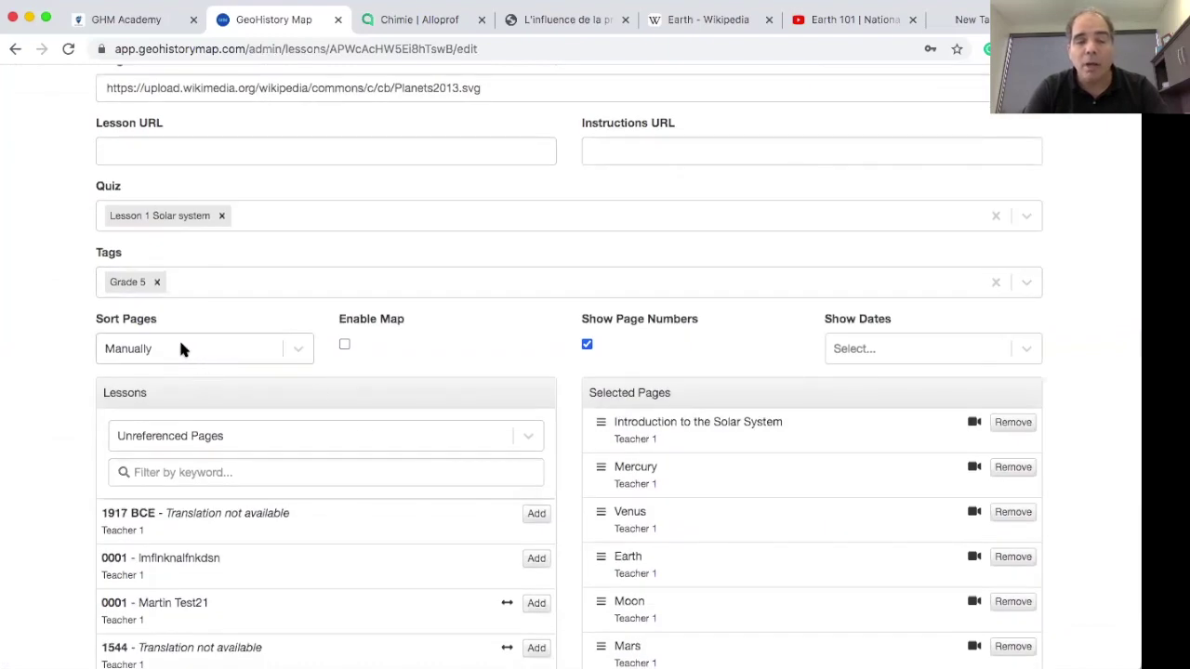
{"action": "left_click", "coordinate": [295, 344]}
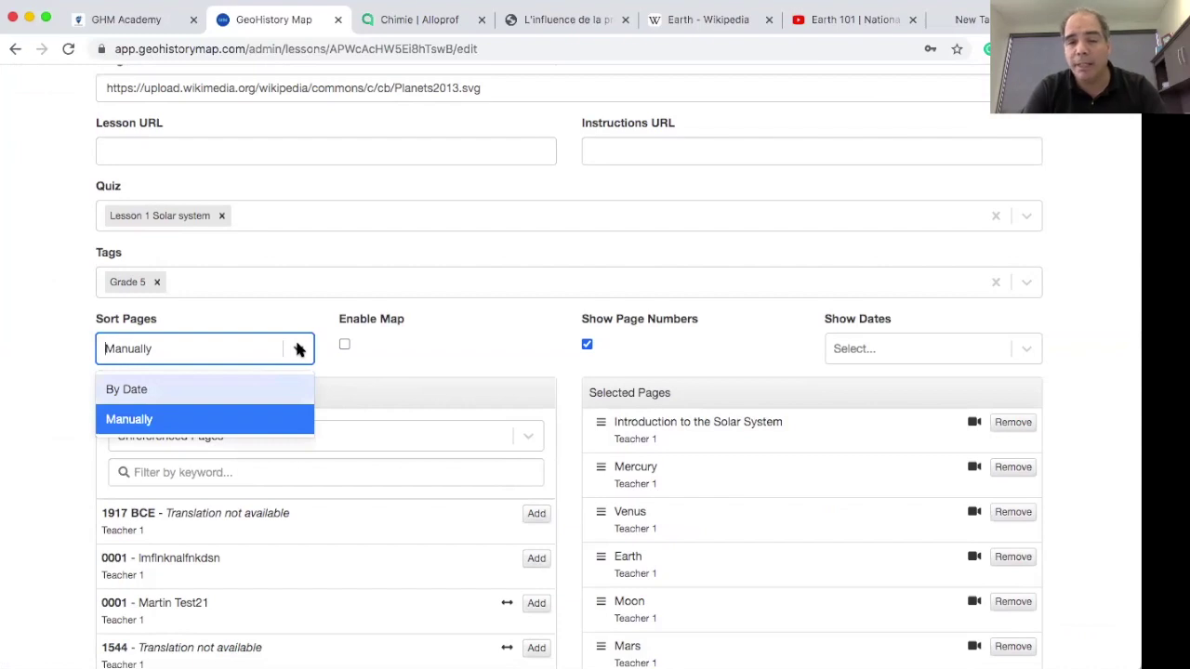
{"action": "left_click", "coordinate": [297, 348]}
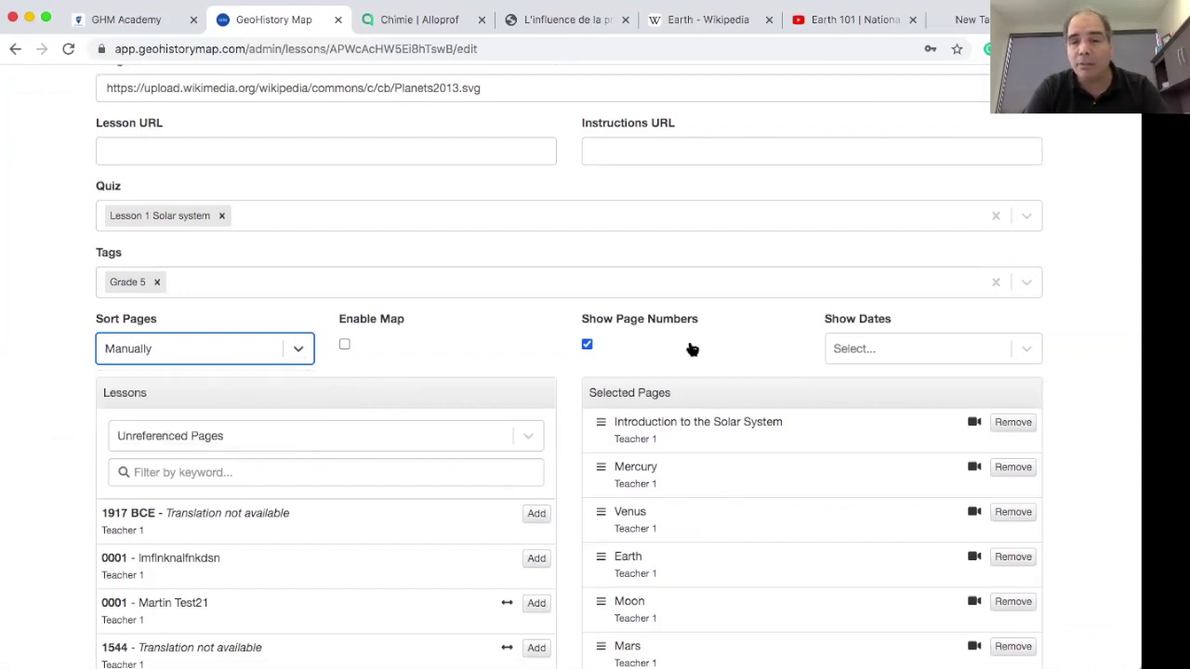
{"action": "scroll", "coordinate": [688, 345], "scroll_direction": "down", "scroll_amount": 5}
{"action": "left_click", "coordinate": [1018, 585]}
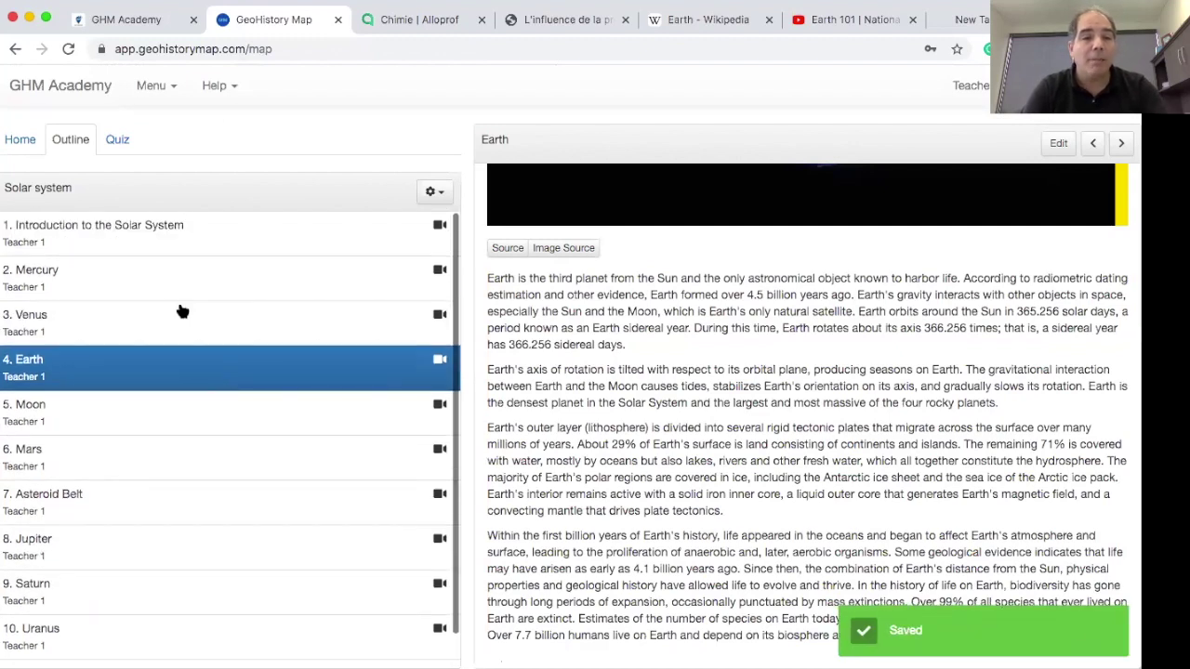
Step: Review the Earth page's video, source links and text in the Solar system lesson
{"action": "scroll", "coordinate": [778, 340], "scroll_direction": "up", "scroll_amount": 5}
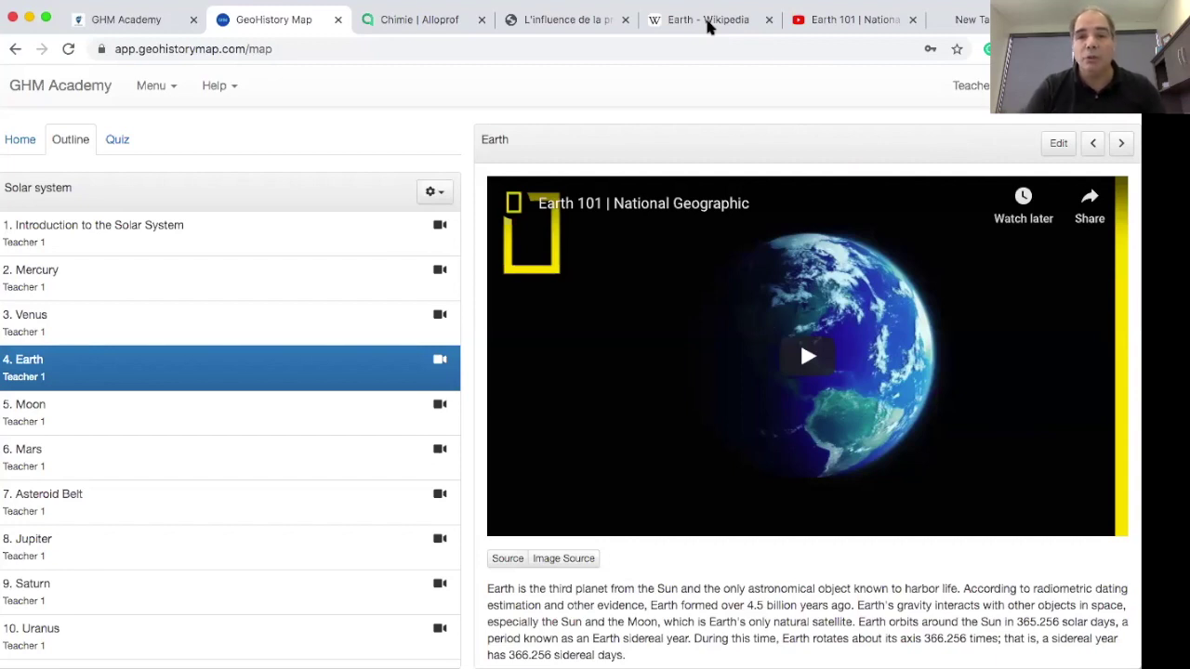
{"action": "scroll", "coordinate": [969, 125], "scroll_direction": "down", "scroll_amount": 1}
{"action": "scroll", "coordinate": [970, 133], "scroll_direction": "up", "scroll_amount": 1}
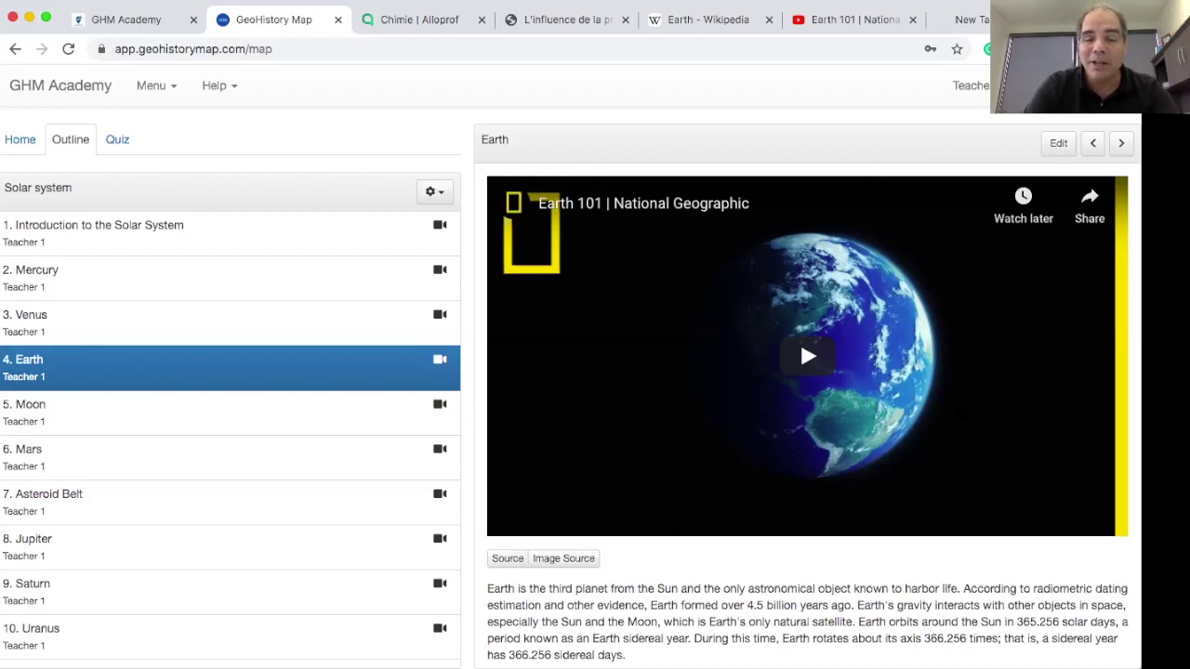
{"action": "scroll", "coordinate": [959, 412], "scroll_direction": "down", "scroll_amount": 3}
{"action": "scroll", "coordinate": [957, 413], "scroll_direction": "down", "scroll_amount": 2}
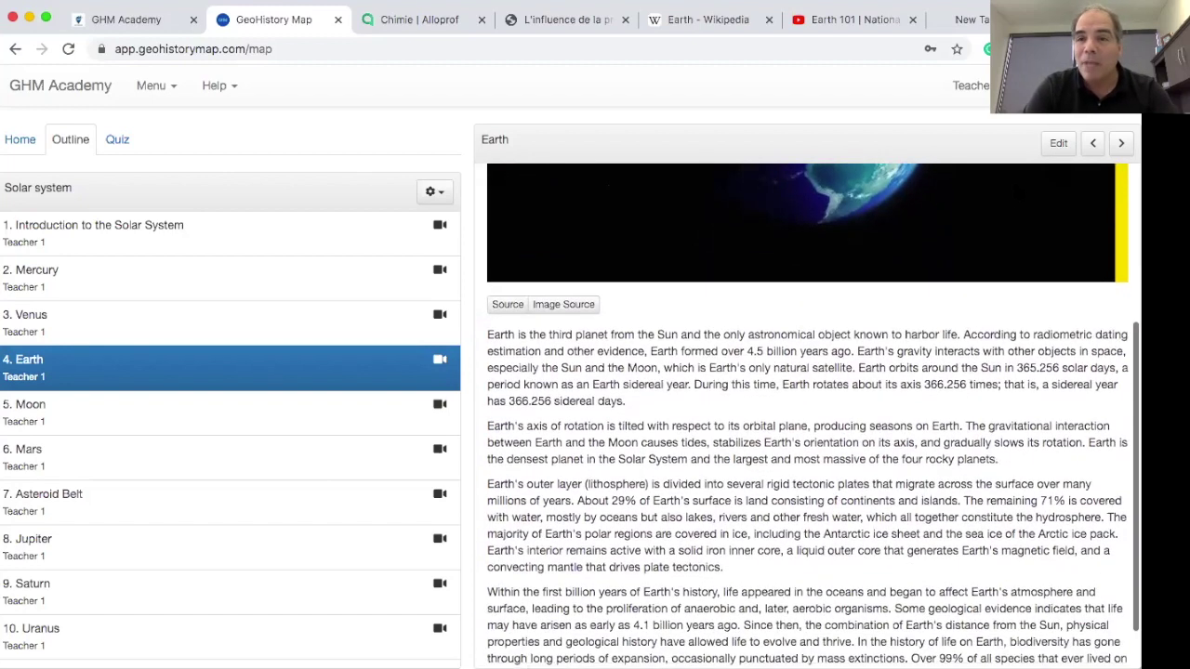
Step: Edit the Earth page and start an image link on a new line after the text's first paragraph with "![Image]("
{"action": "left_click", "coordinate": [1059, 144]}
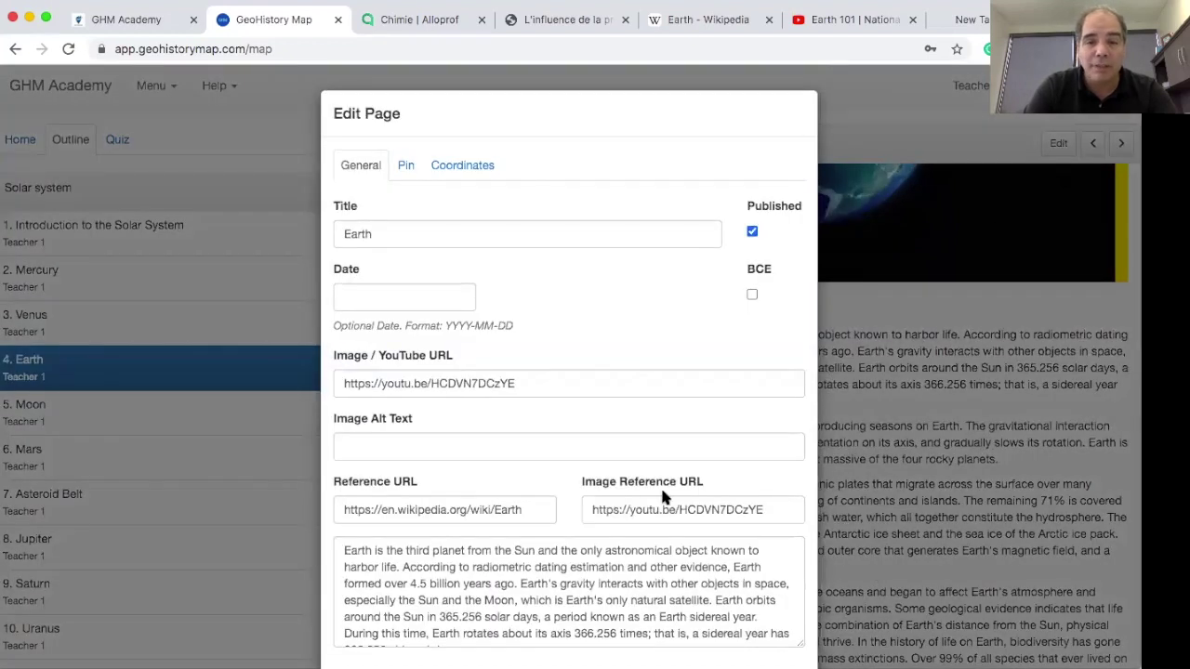
{"action": "scroll", "coordinate": [660, 485], "scroll_direction": "down", "scroll_amount": 2}
{"action": "scroll", "coordinate": [651, 512], "scroll_direction": "down", "scroll_amount": 4}
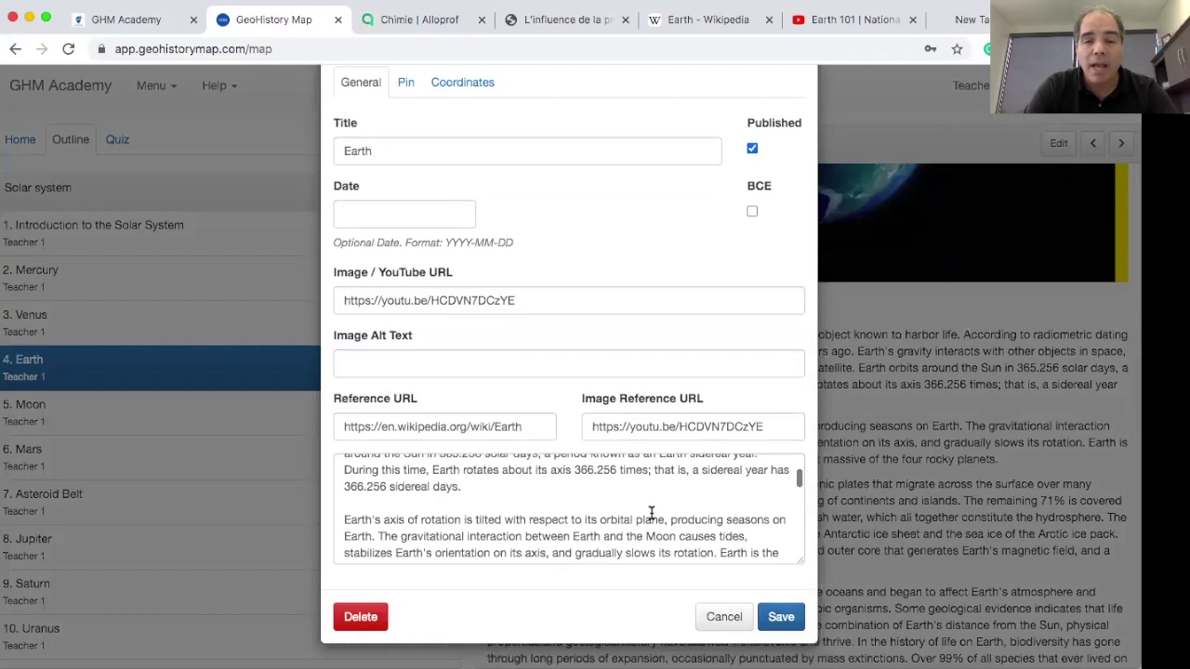
{"action": "scroll", "coordinate": [651, 512], "scroll_direction": "up", "scroll_amount": 3}
{"action": "left_click", "coordinate": [530, 534]}
{"action": "key", "text": "Return"}
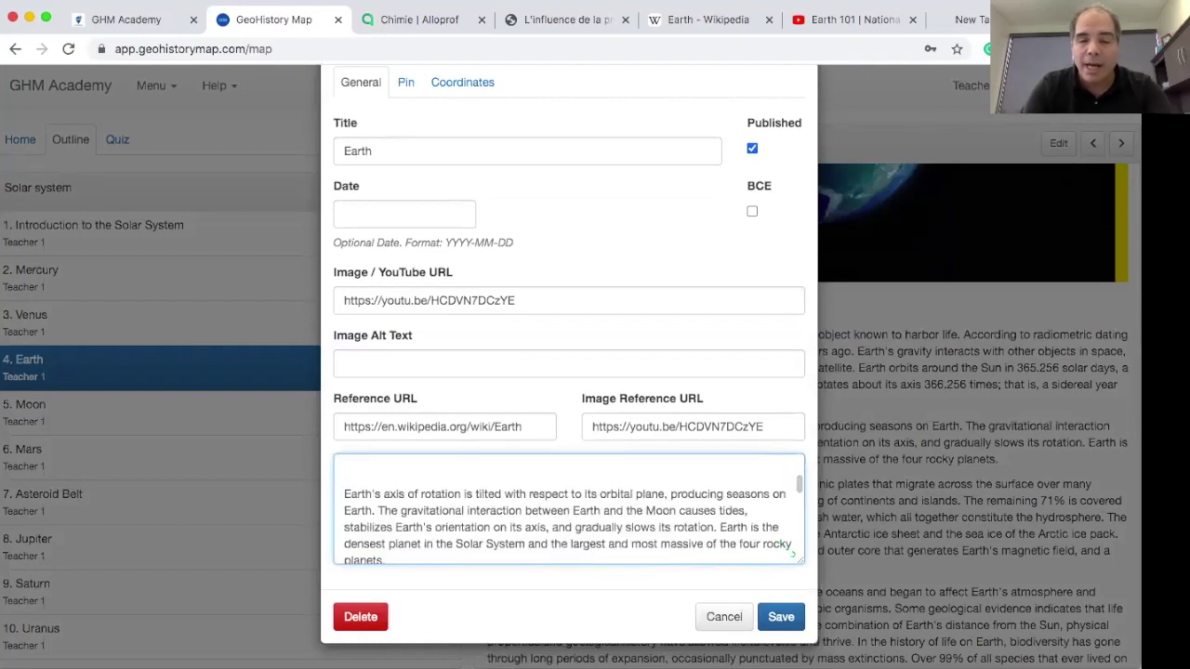
{"action": "type", "text": "!"}
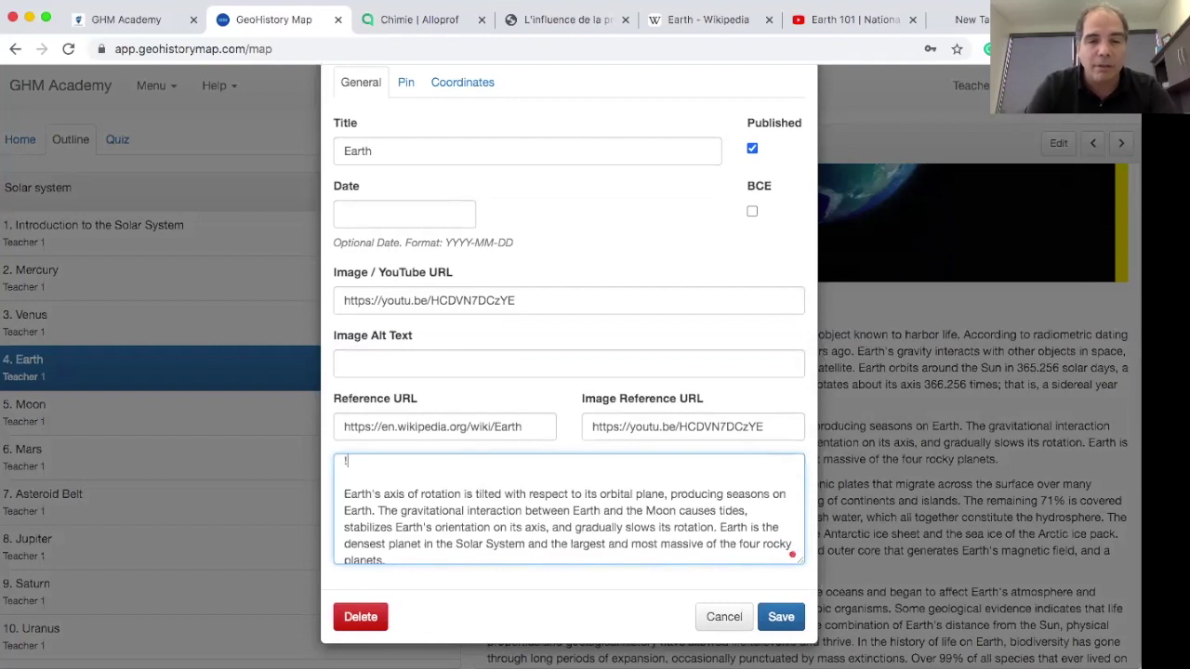
{"action": "type", "text": "[Imag"}
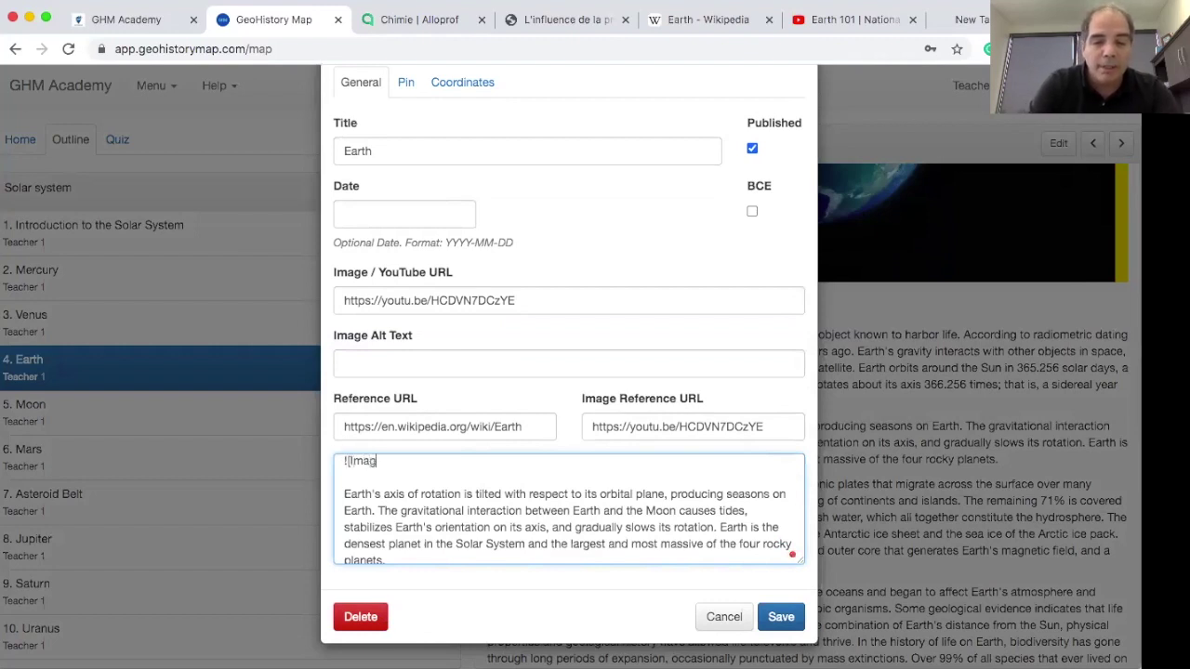
{"action": "type", "text": "e]"}
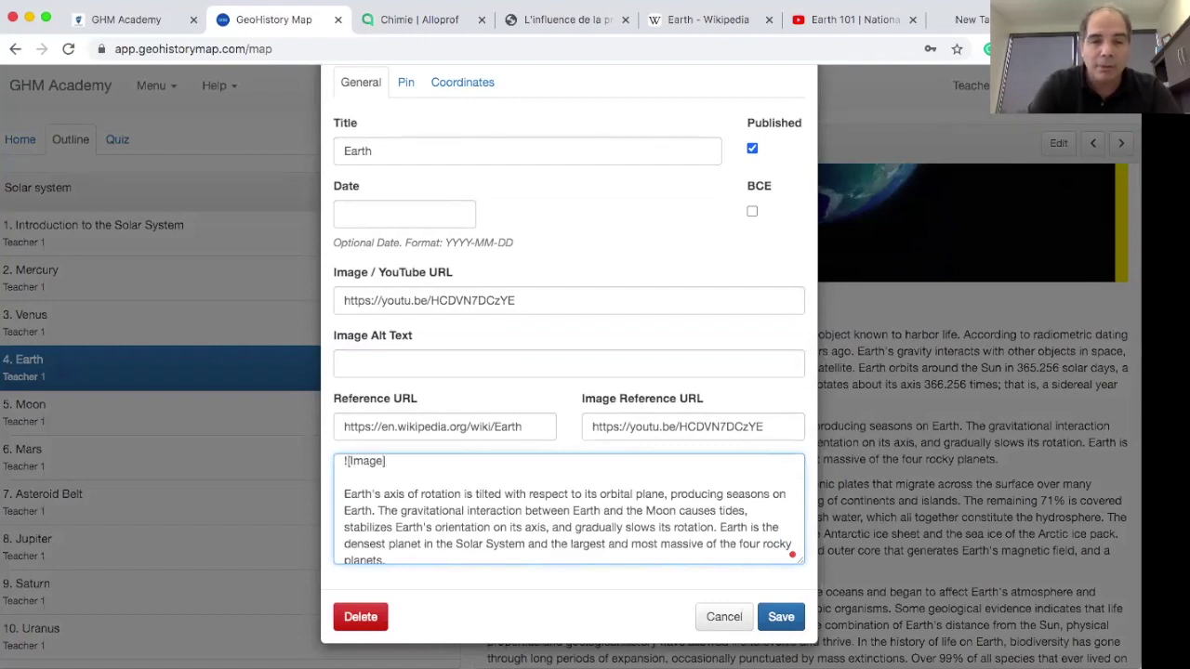
{"action": "type", "text": "("}
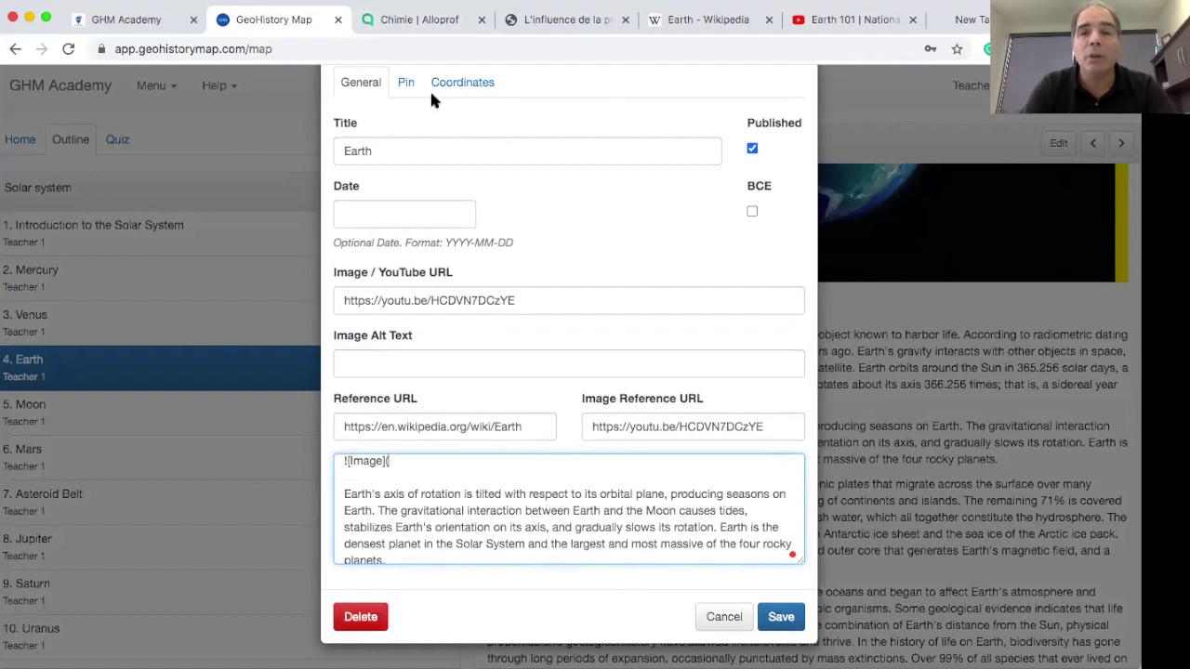
Step: In Wikipedia's Earth article, open the Blue Marble photo at full size and copy its image address
{"action": "left_click", "coordinate": [685, 19]}
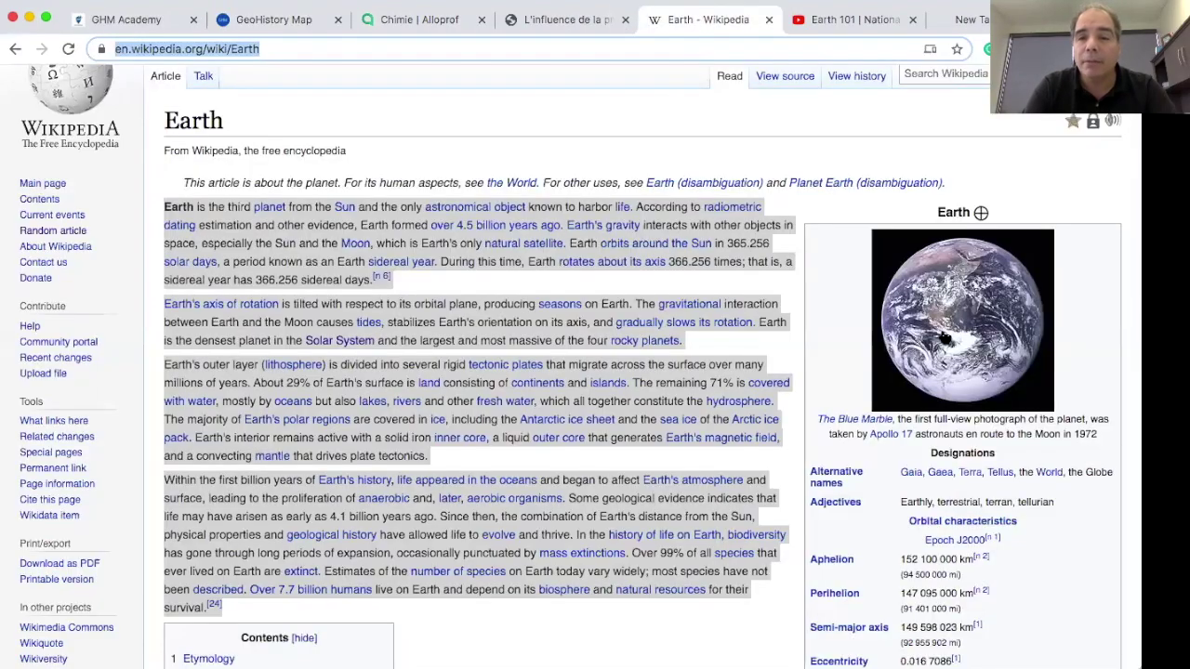
{"action": "scroll", "coordinate": [946, 337], "scroll_direction": "down", "scroll_amount": 5}
{"action": "scroll", "coordinate": [946, 336], "scroll_direction": "up", "scroll_amount": 10}
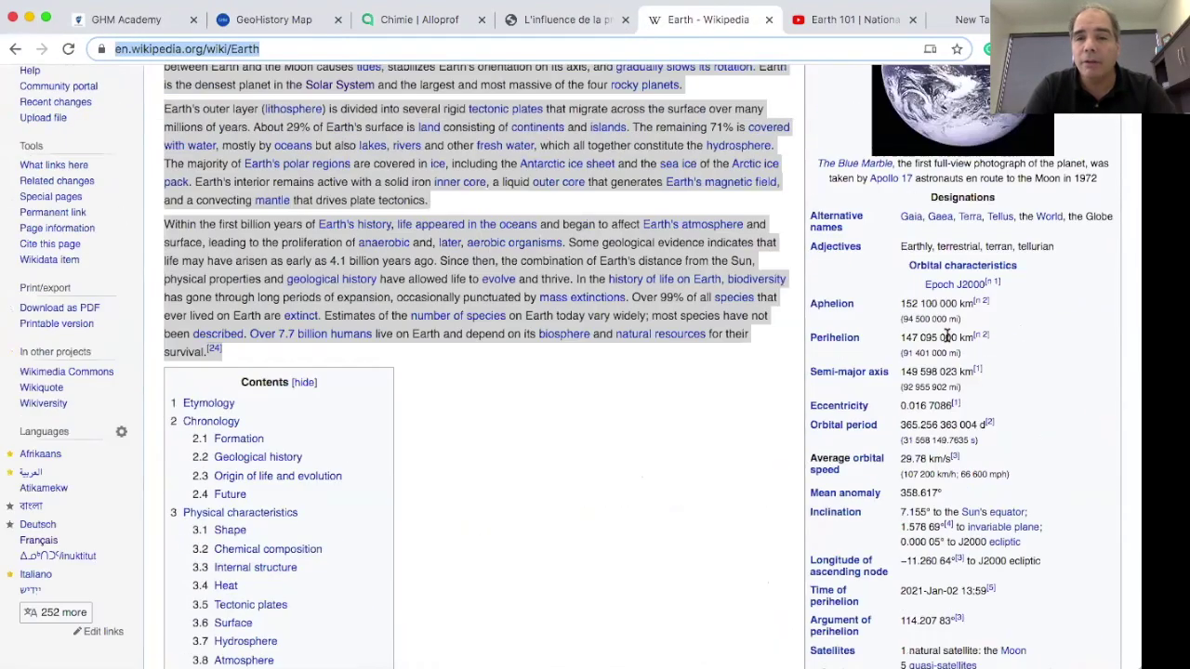
{"action": "left_click", "coordinate": [976, 323]}
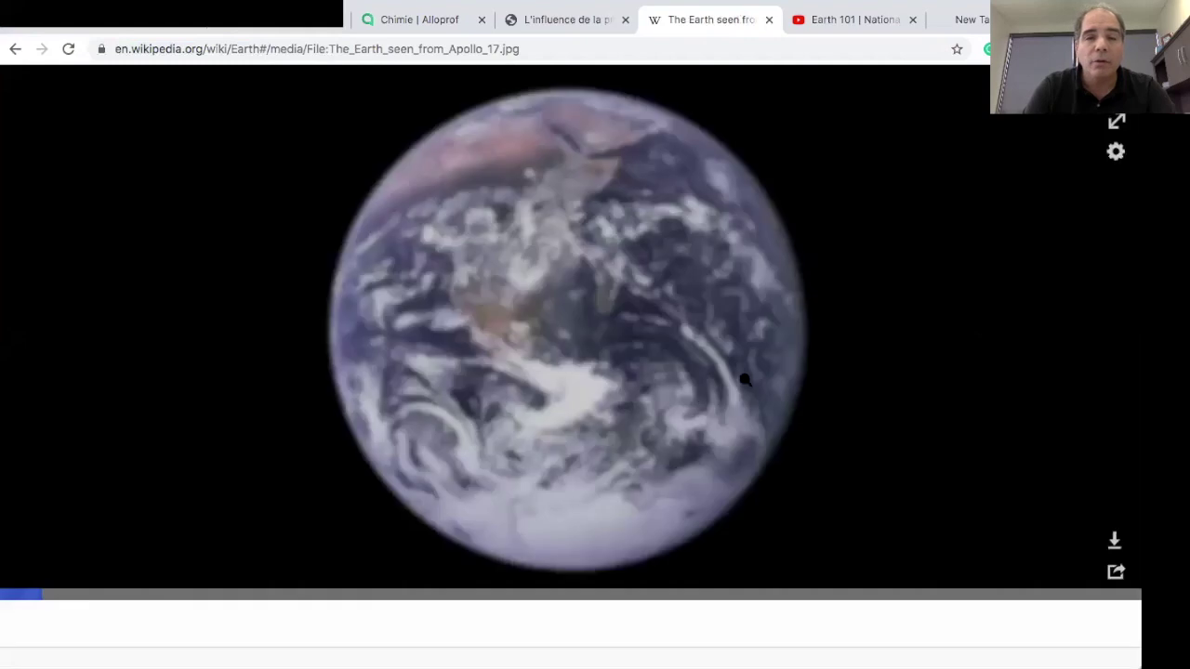
{"action": "left_click", "coordinate": [674, 402]}
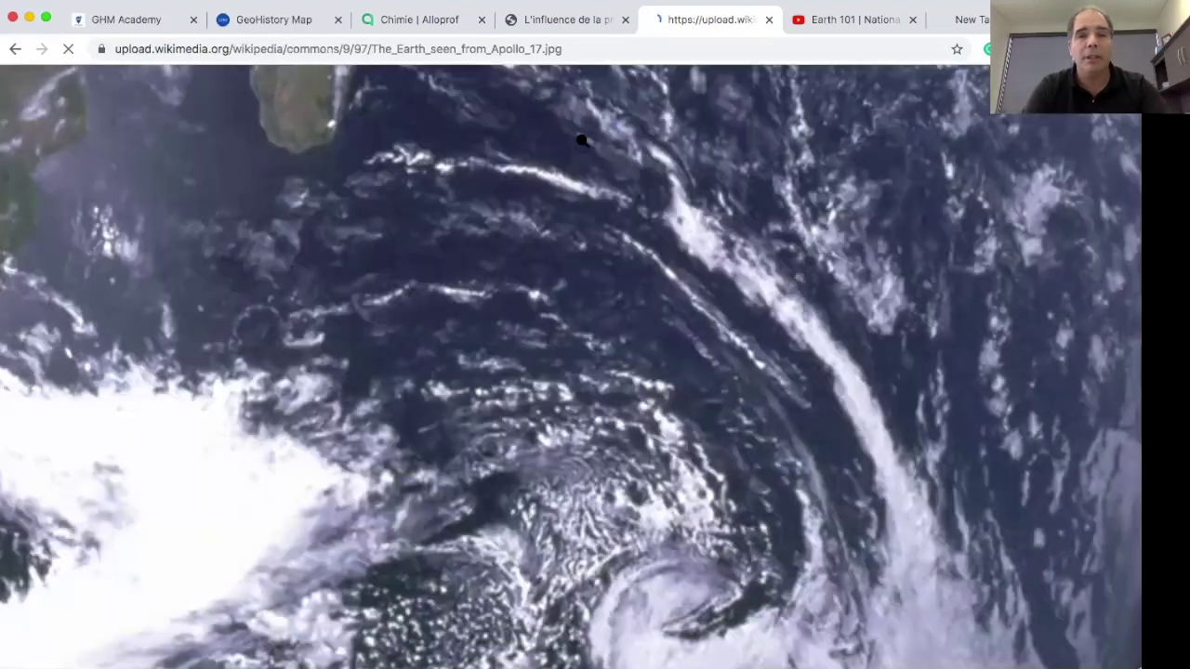
{"action": "left_click", "coordinate": [566, 50]}
{"action": "key", "text": "super+c"}
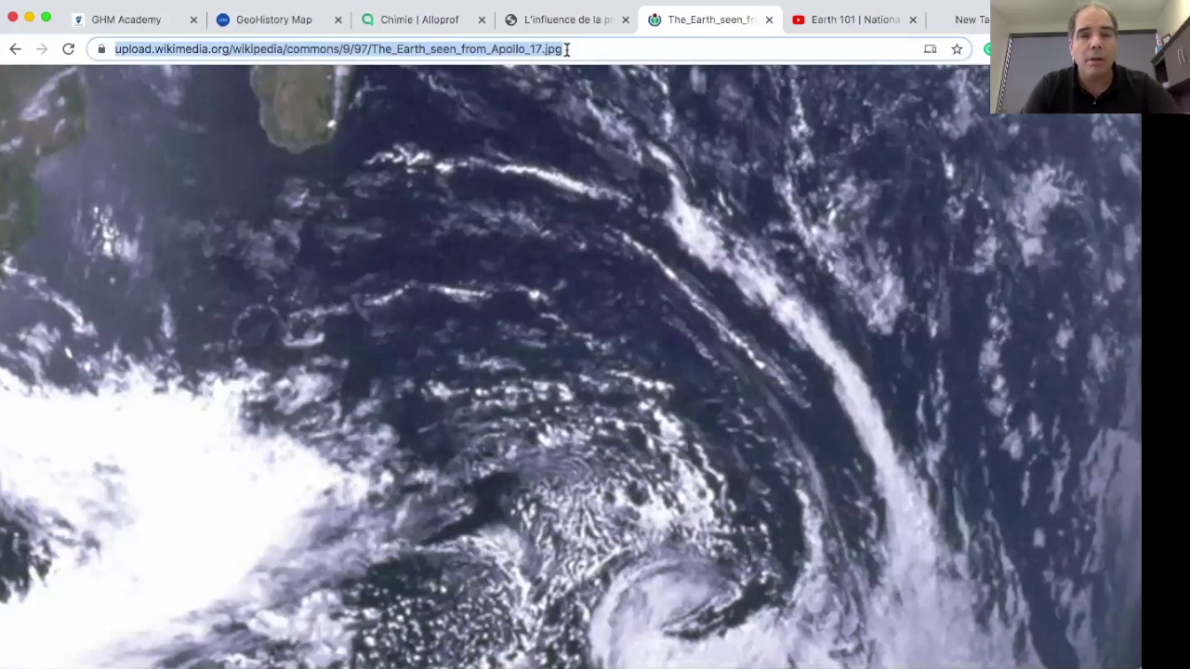
Step: Back in GHM Academy, complete the Earth page's image link with the copied The_Earth_seen_from_Apollo_17.jpg address and ")", and save the page
{"action": "left_click", "coordinate": [274, 20]}
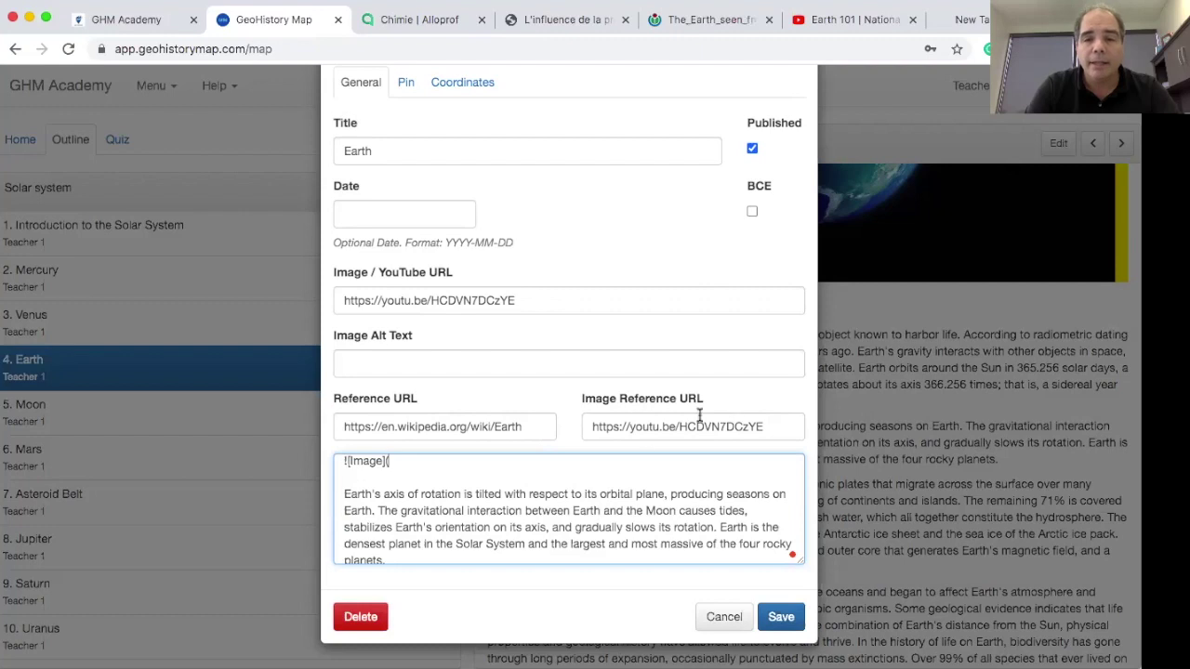
{"action": "key", "text": "super+v"}
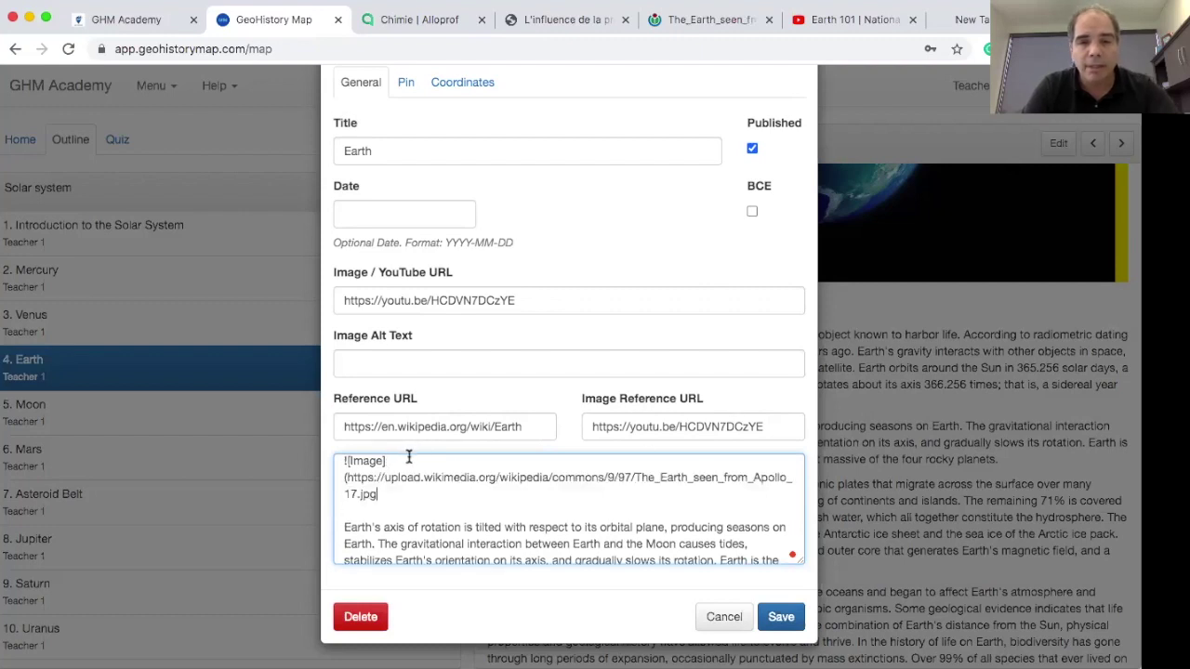
{"action": "type", "text": ")"}
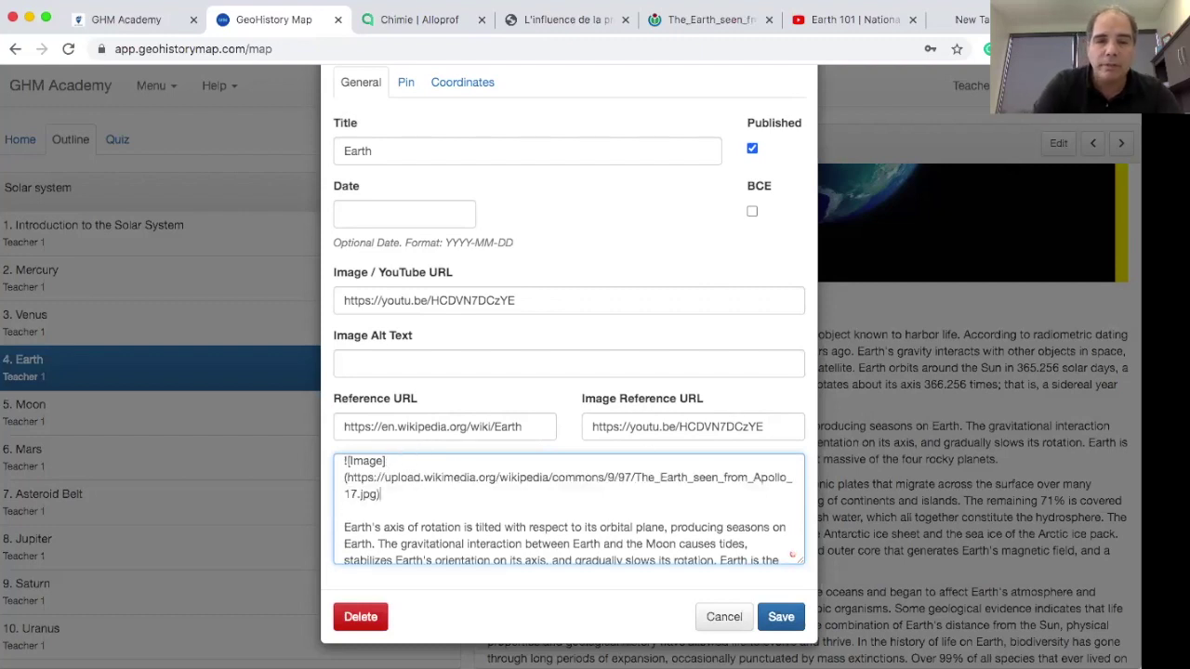
{"action": "left_click", "coordinate": [781, 618]}
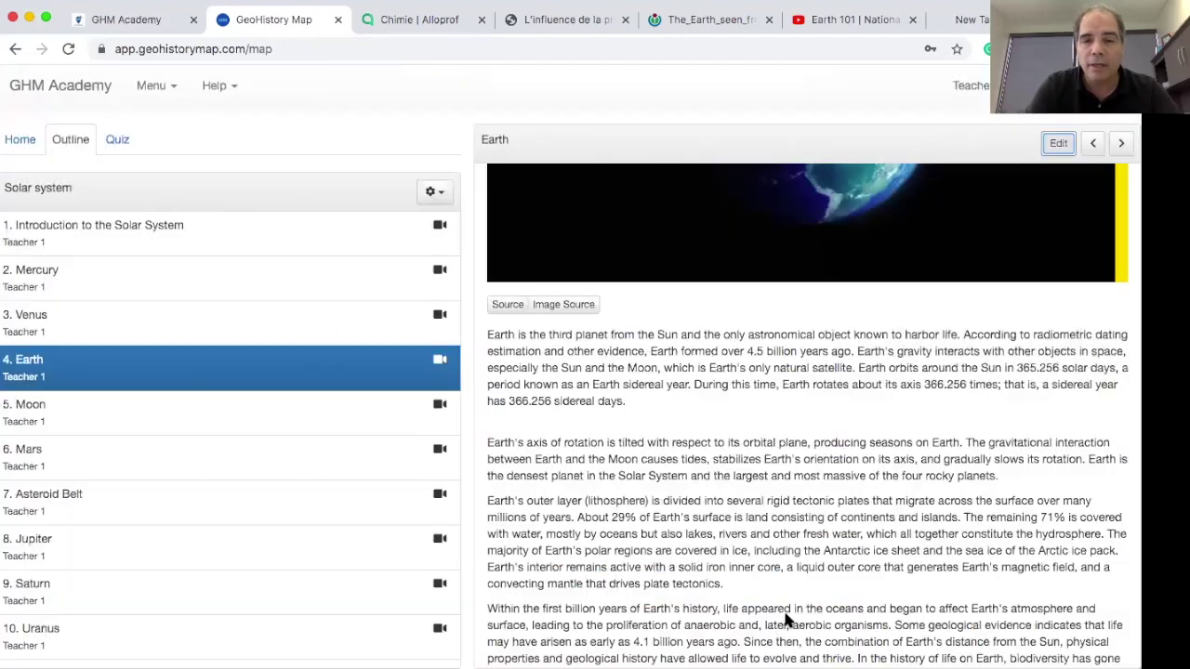
Step: Review the Earth page's video, inserted photo and text, along with the Solar system outline
{"action": "scroll", "coordinate": [858, 531], "scroll_direction": "down", "scroll_amount": 8}
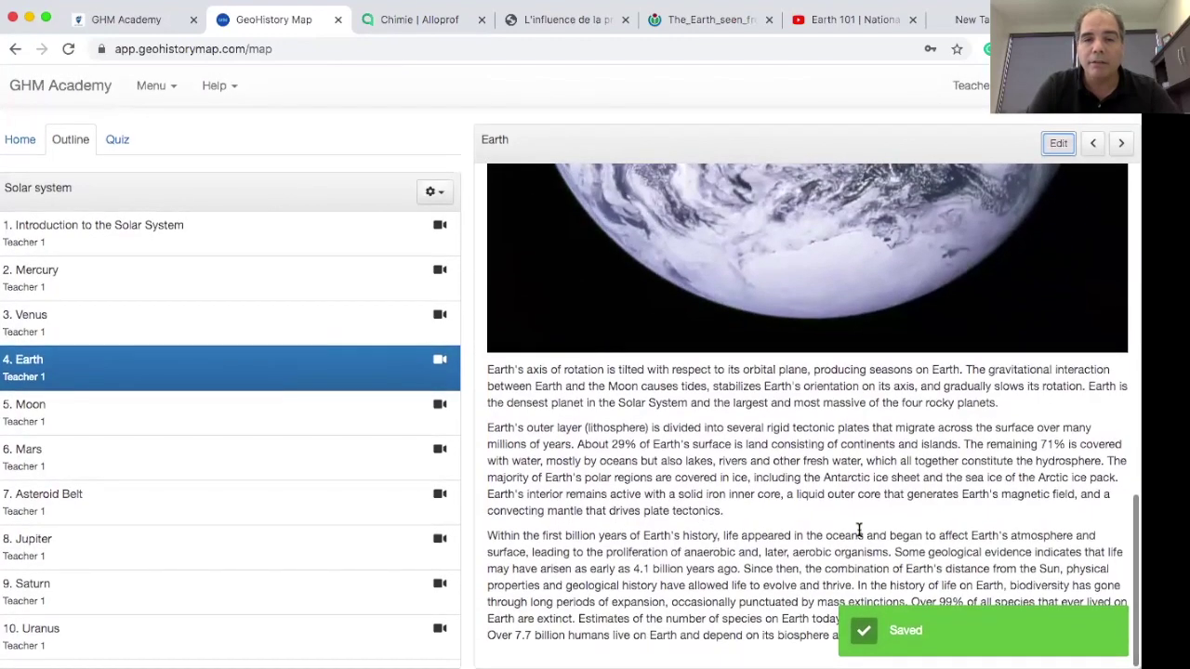
{"action": "scroll", "coordinate": [859, 530], "scroll_direction": "up", "scroll_amount": 10}
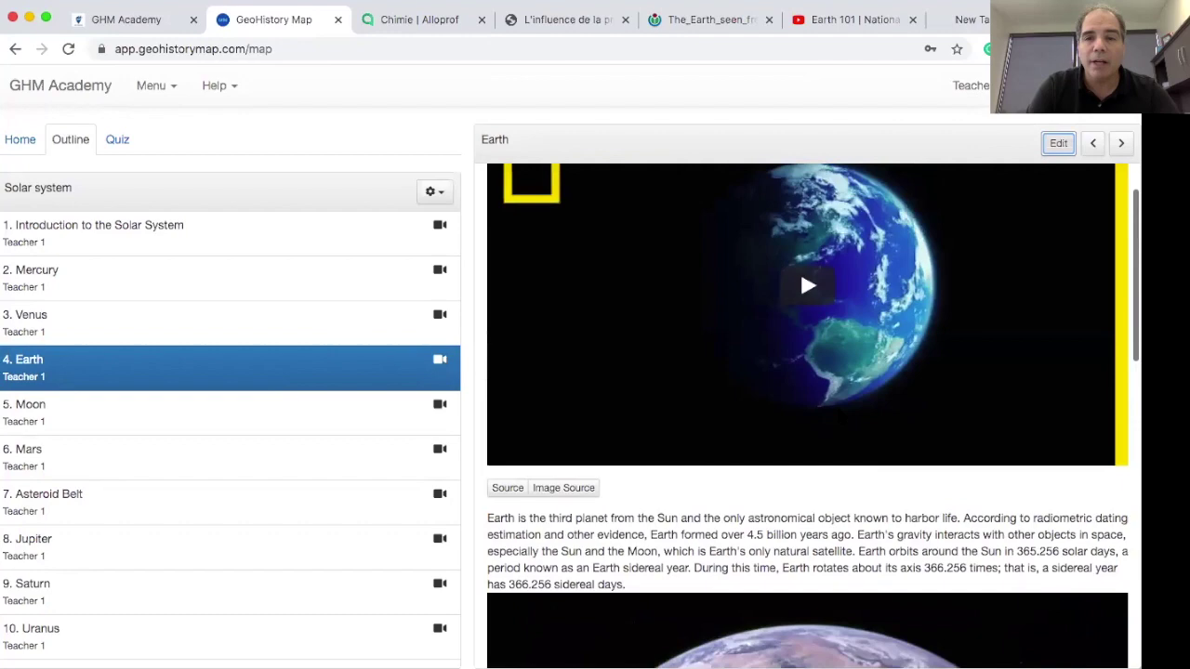
{"action": "scroll", "coordinate": [845, 340], "scroll_direction": "down", "scroll_amount": 8}
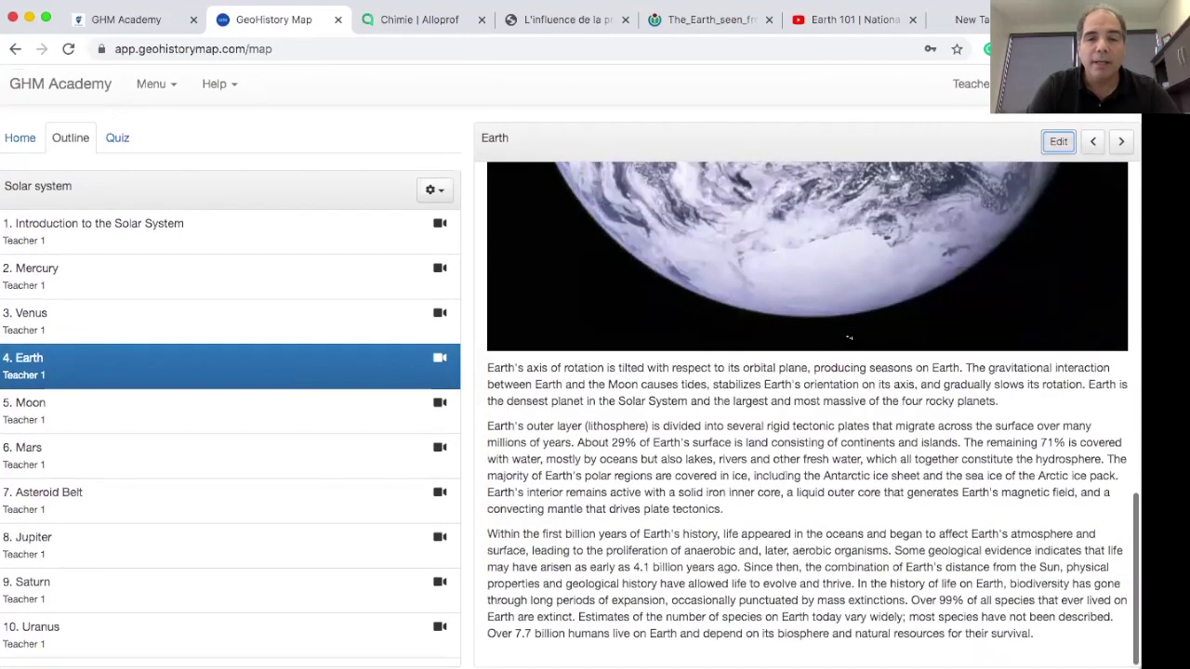
{"action": "scroll", "coordinate": [849, 337], "scroll_direction": "up", "scroll_amount": 10}
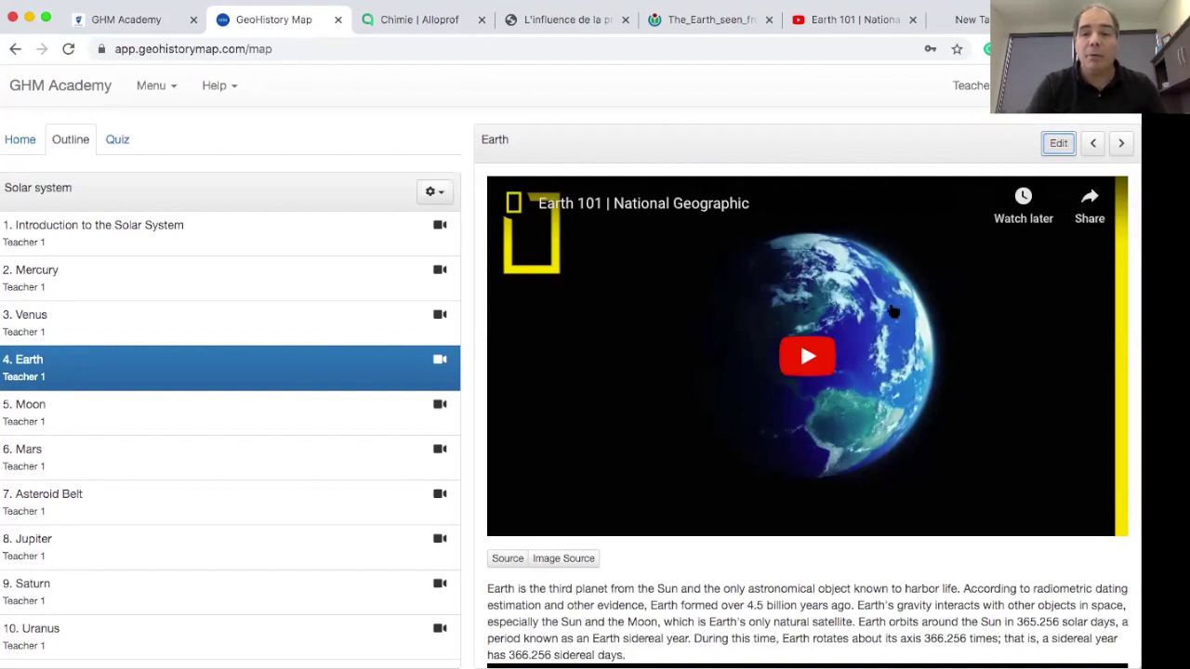
{"action": "scroll", "coordinate": [193, 551], "scroll_direction": "down", "scroll_amount": 1}
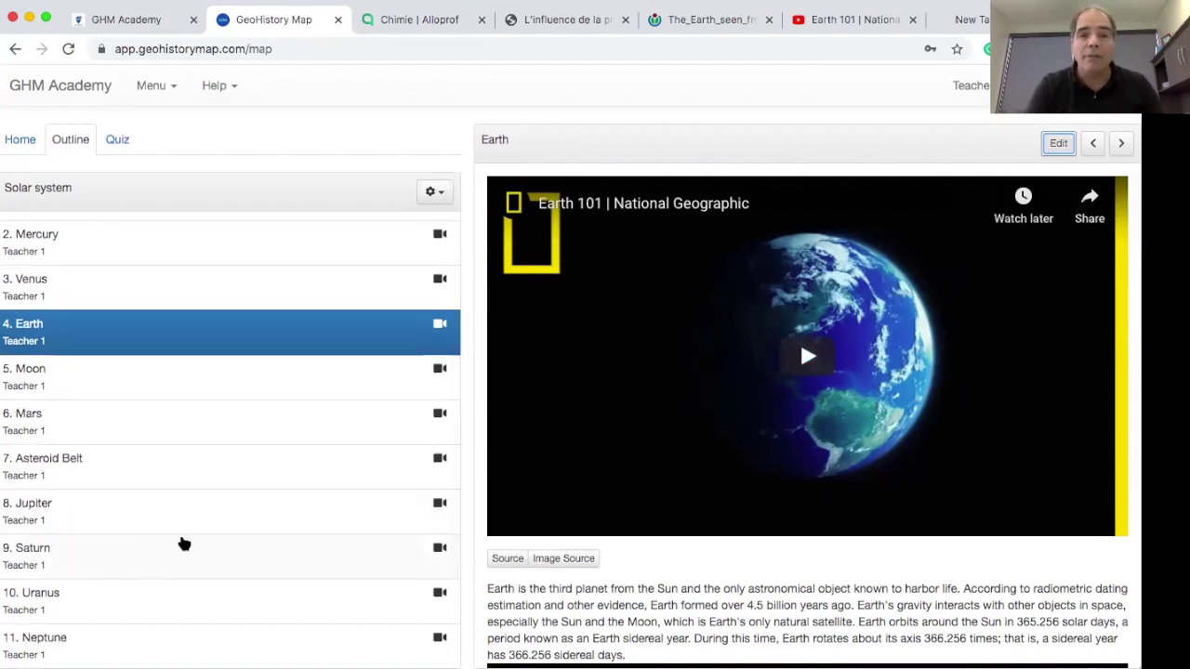
{"action": "scroll", "coordinate": [850, 469], "scroll_direction": "down", "scroll_amount": 5}
{"action": "scroll", "coordinate": [850, 470], "scroll_direction": "down", "scroll_amount": 1}
{"action": "scroll", "coordinate": [850, 419], "scroll_direction": "up", "scroll_amount": 4}
{"action": "scroll", "coordinate": [850, 420], "scroll_direction": "down", "scroll_amount": 3}
{"action": "scroll", "coordinate": [851, 423], "scroll_direction": "up", "scroll_amount": 2}
{"action": "scroll", "coordinate": [848, 414], "scroll_direction": "up", "scroll_amount": 4}
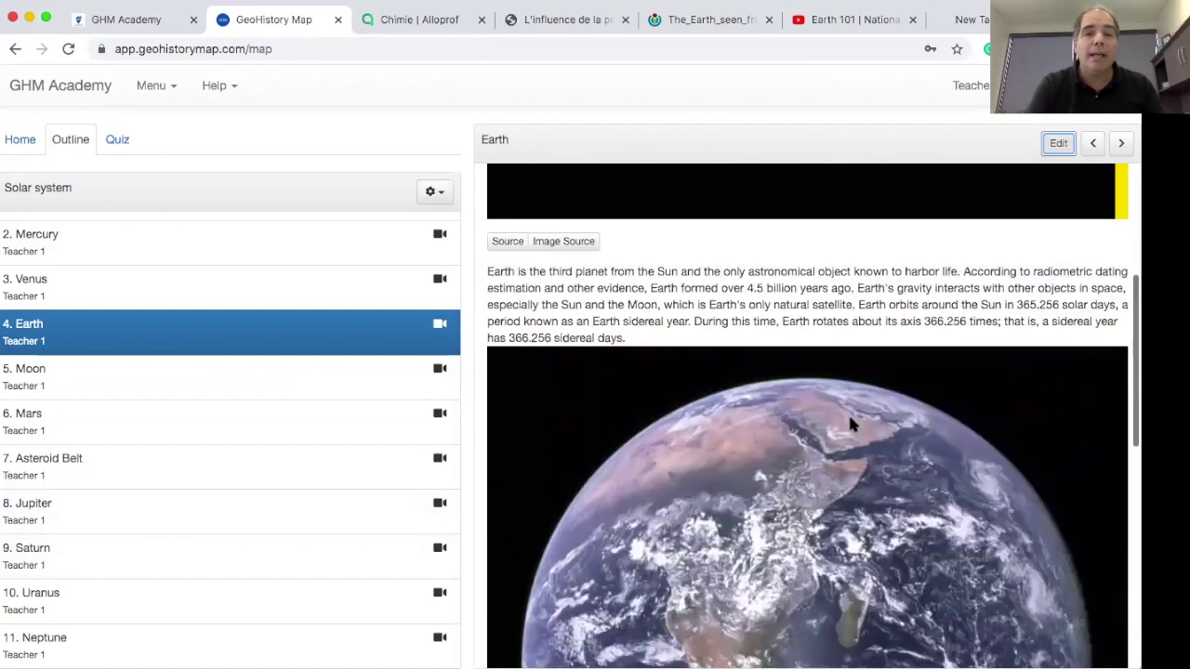
{"action": "scroll", "coordinate": [776, 447], "scroll_direction": "down", "scroll_amount": 1}
{"action": "scroll", "coordinate": [779, 457], "scroll_direction": "down", "scroll_amount": 1}
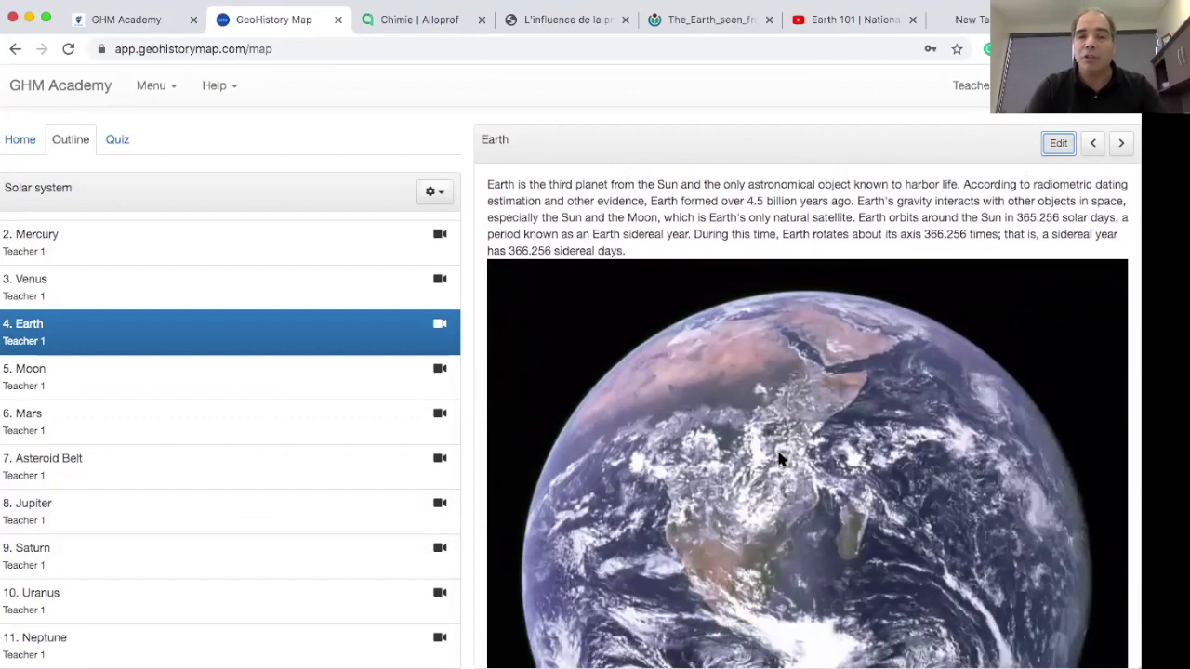
{"action": "scroll", "coordinate": [779, 457], "scroll_direction": "down", "scroll_amount": 6}
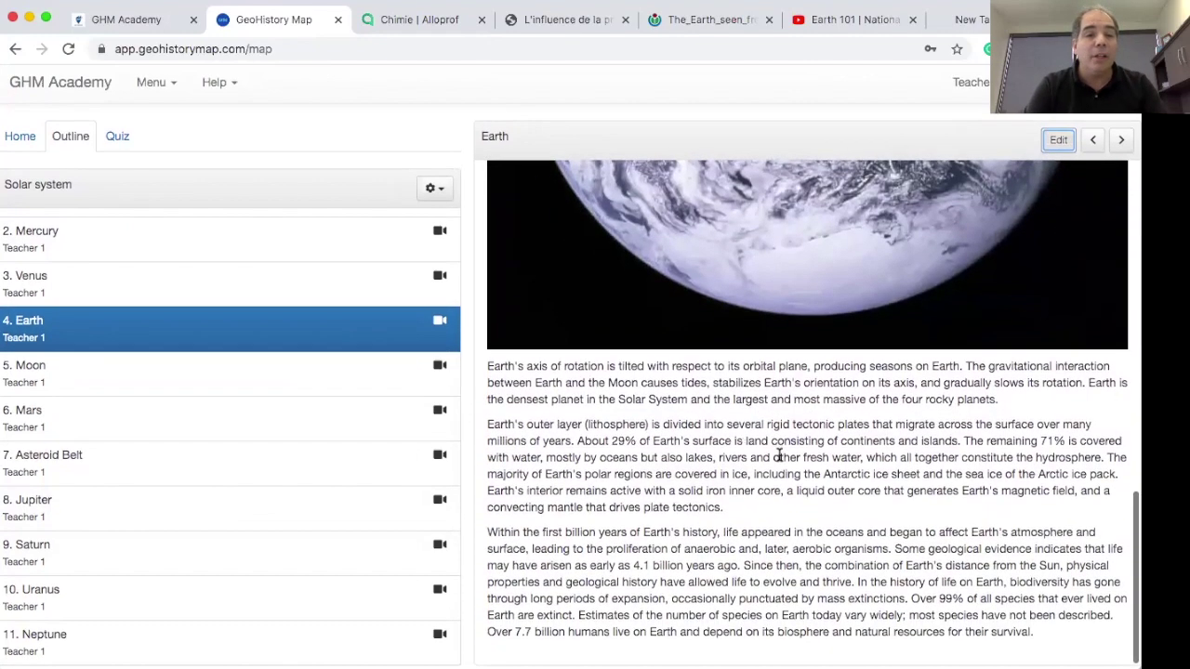
{"action": "scroll", "coordinate": [779, 458], "scroll_direction": "up", "scroll_amount": 5}
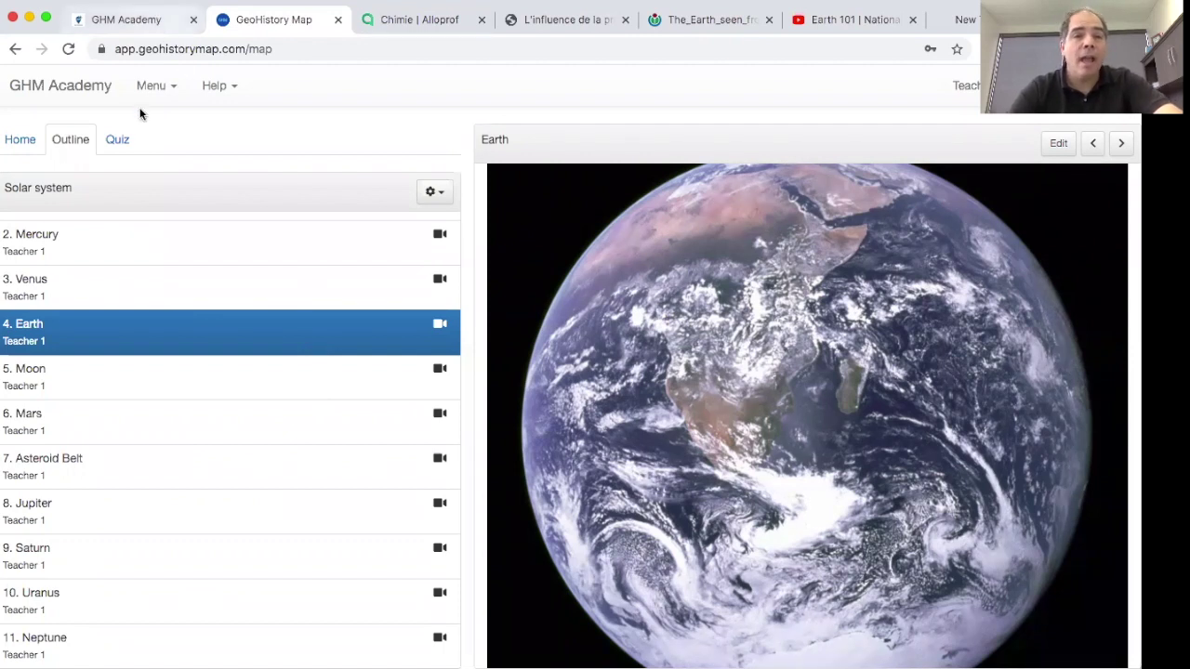
Step: Open the Solar system lesson's quiz and answer the first two questions with 8 planets and "Earth" as the third planet
{"action": "left_click", "coordinate": [118, 141]}
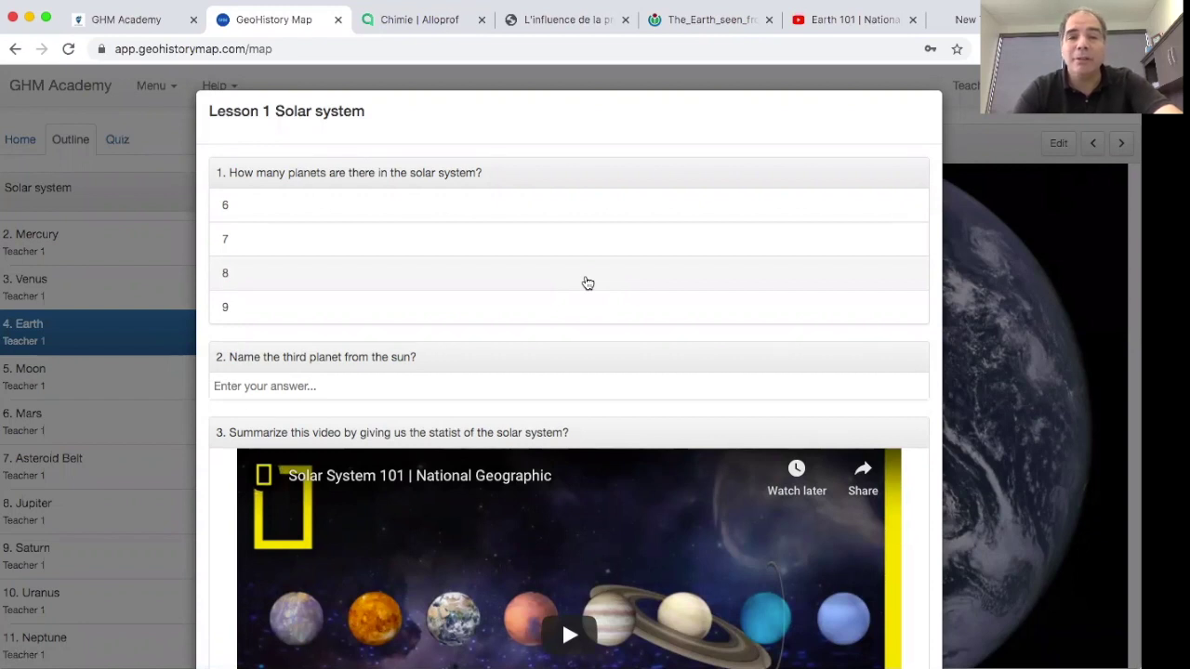
{"action": "left_click", "coordinate": [587, 282]}
{"action": "scroll", "coordinate": [585, 282], "scroll_direction": "down", "scroll_amount": 4}
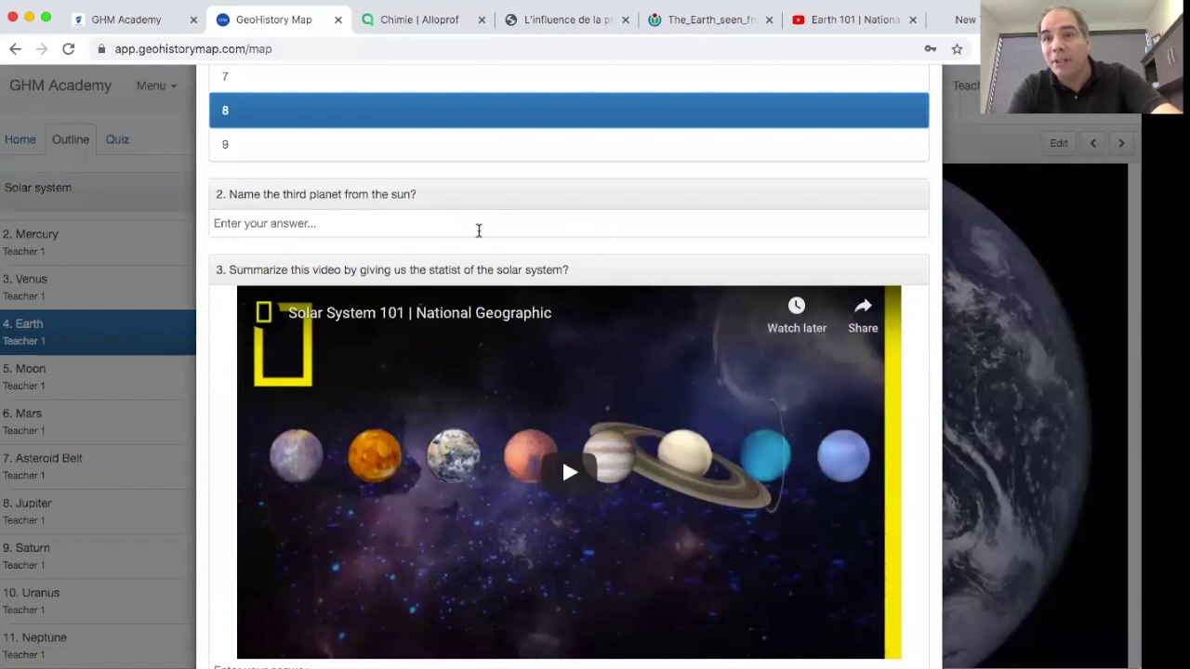
{"action": "left_click", "coordinate": [481, 223]}
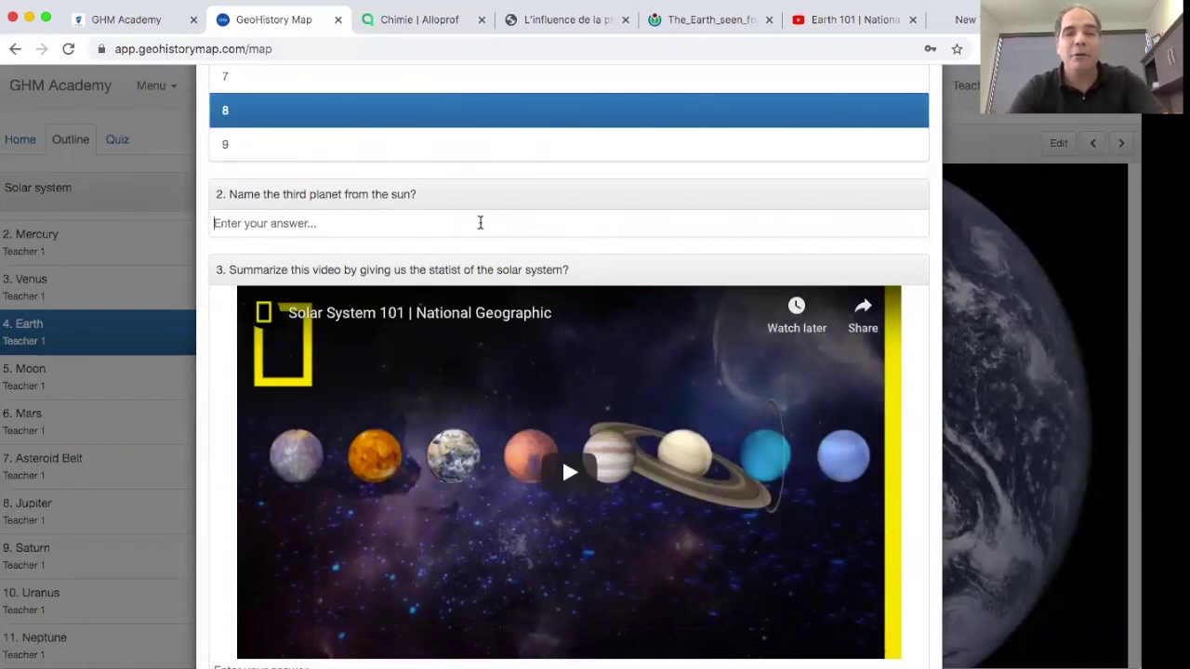
{"action": "type", "text": "e"}
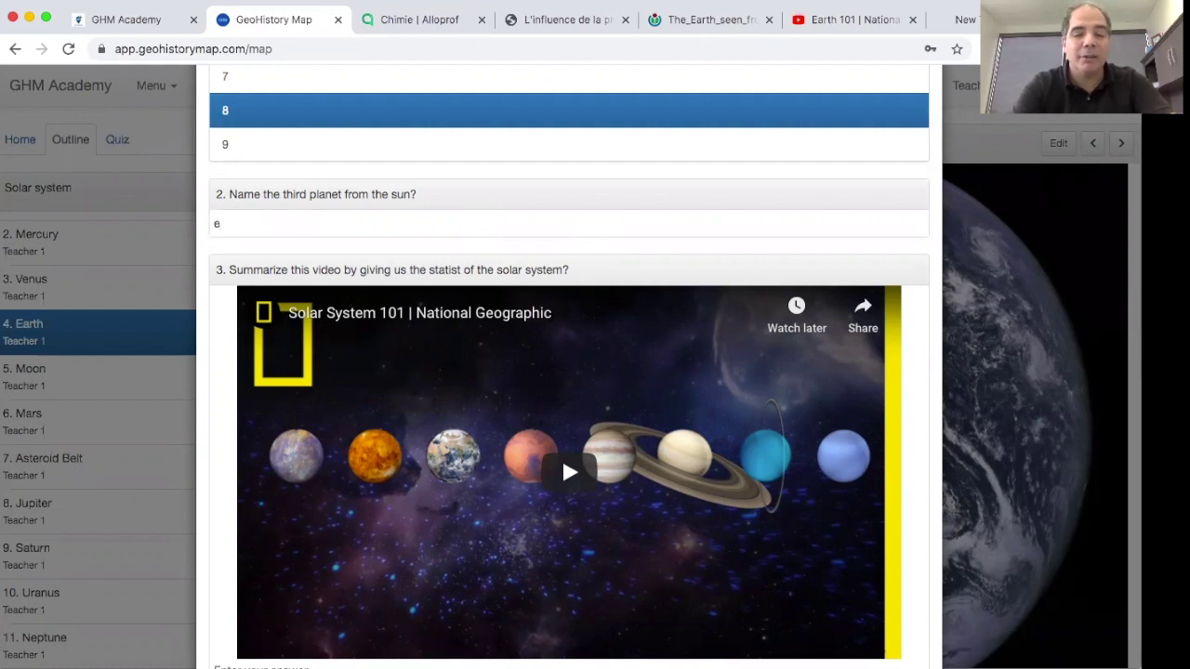
{"action": "key", "text": "BackSpace"}
{"action": "type", "text": "Earth"}
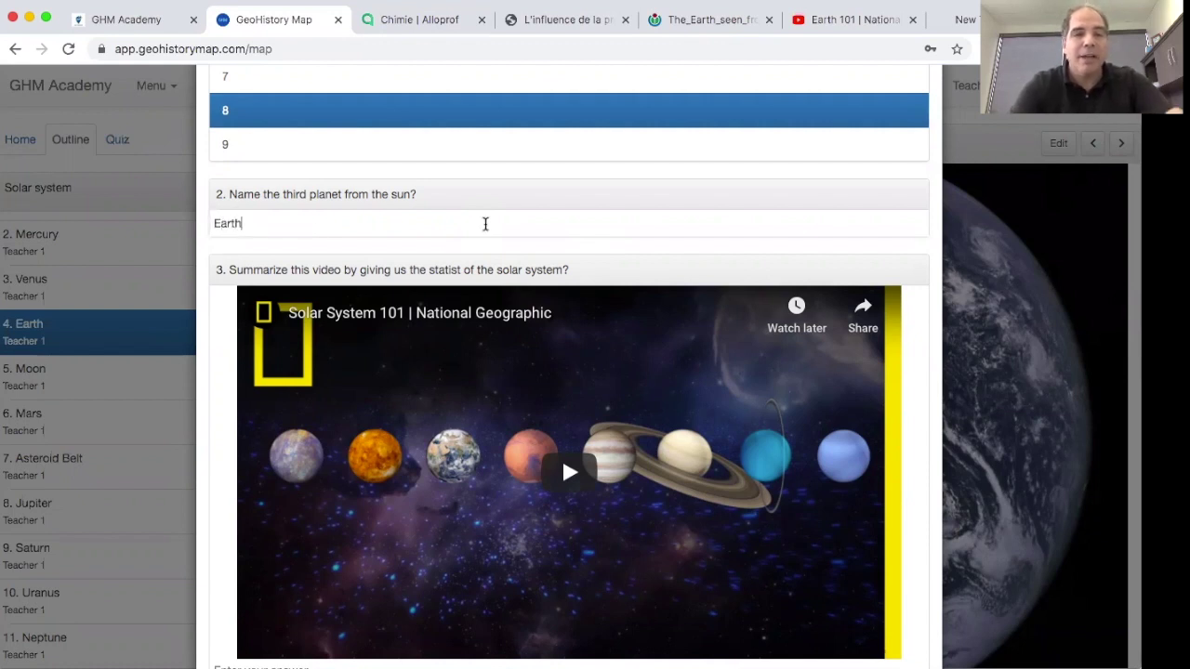
Step: Enter a first name as a sample answer to question 3, the Solar System 101 video summary
{"action": "scroll", "coordinate": [502, 240], "scroll_direction": "down", "scroll_amount": 1}
{"action": "scroll", "coordinate": [502, 240], "scroll_direction": "down", "scroll_amount": 5}
{"action": "scroll", "coordinate": [499, 239], "scroll_direction": "up", "scroll_amount": 4}
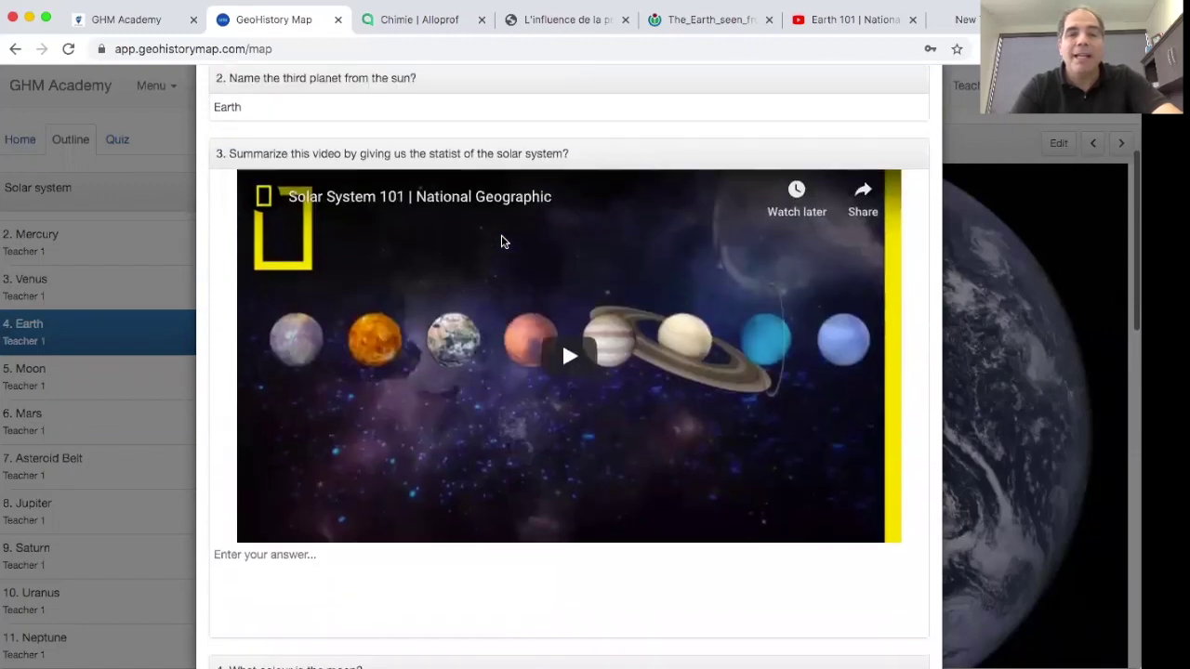
{"action": "scroll", "coordinate": [585, 358], "scroll_direction": "down", "scroll_amount": 2}
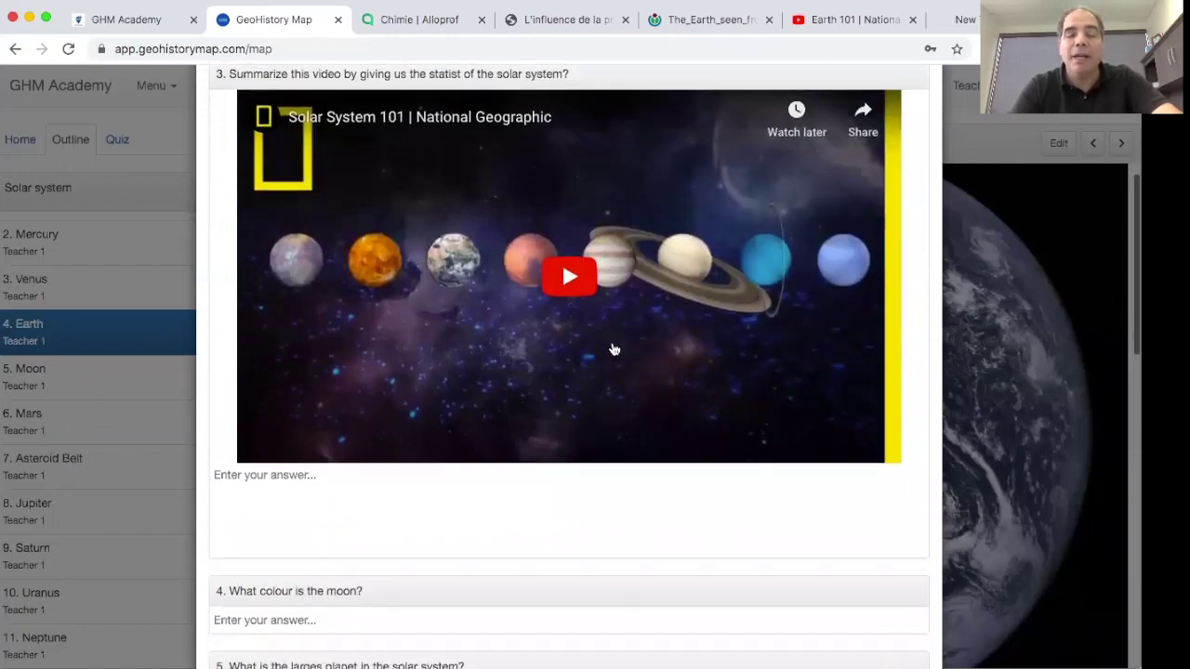
{"action": "left_click", "coordinate": [455, 513]}
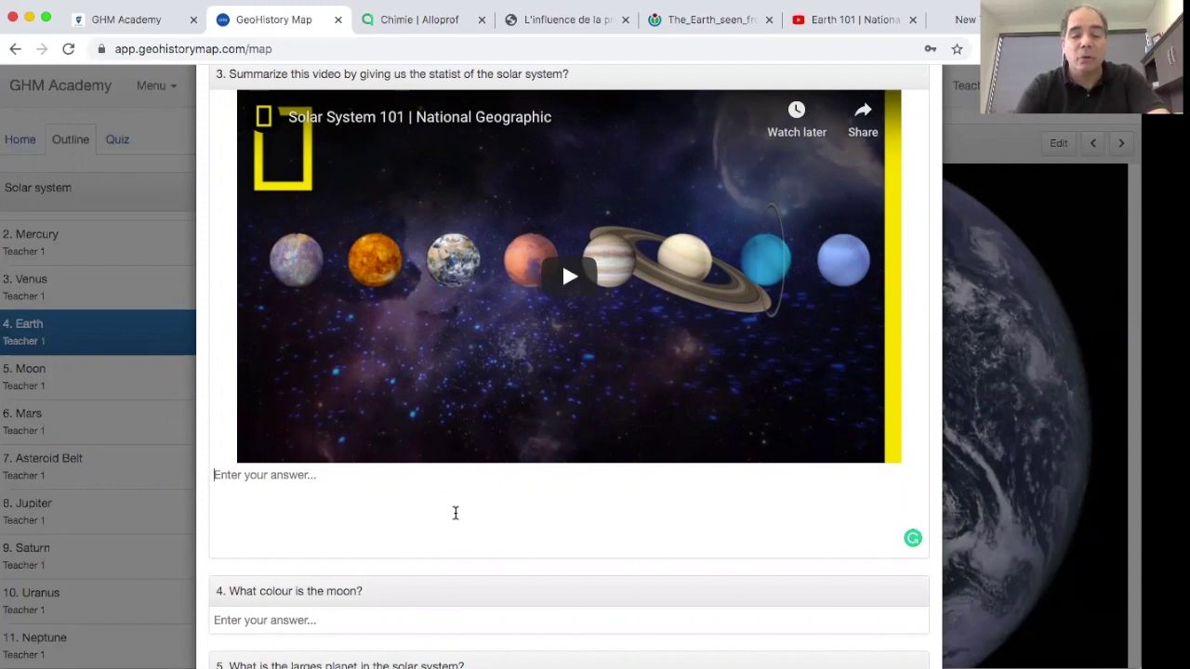
{"action": "type", "text": "Martin"}
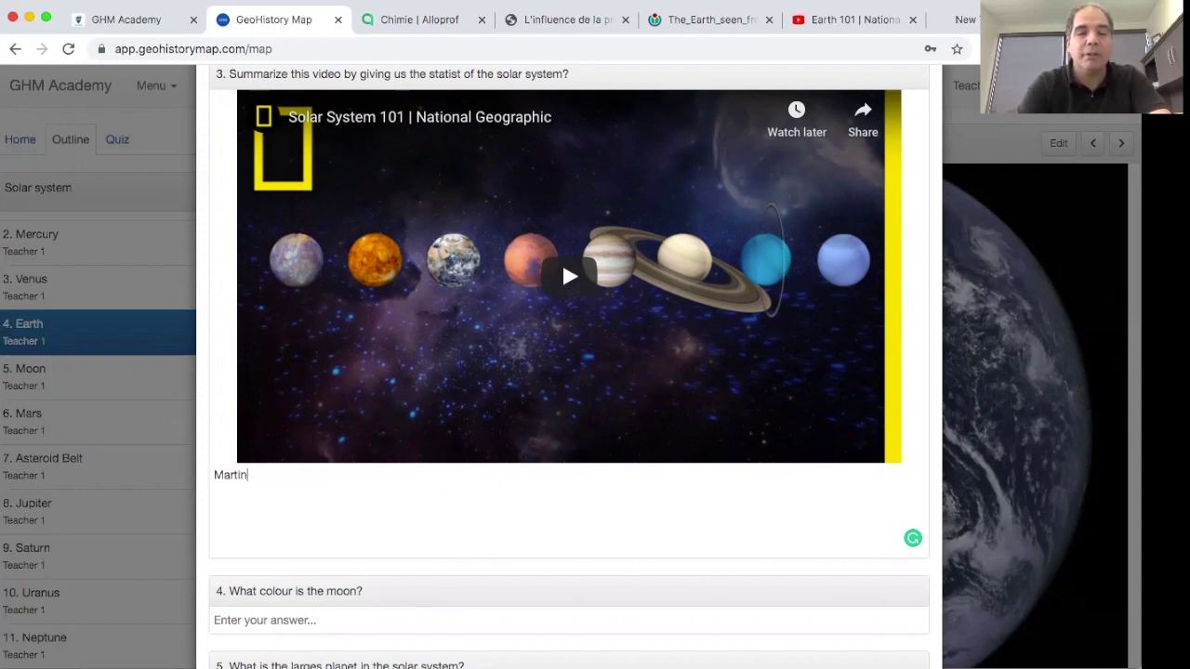
{"action": "scroll", "coordinate": [461, 507], "scroll_direction": "down", "scroll_amount": 5}
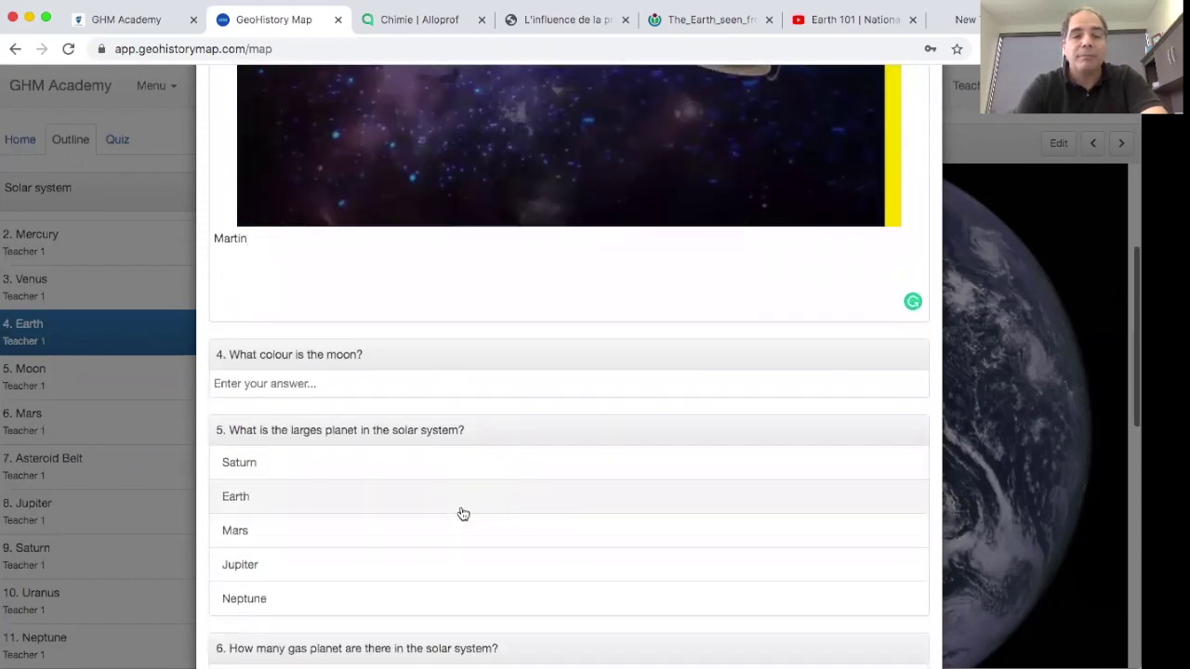
Step: Answer question 4 on the moon's colour with "Silver" and question 5 on the largest planet with Jupiter
{"action": "left_click", "coordinate": [394, 317]}
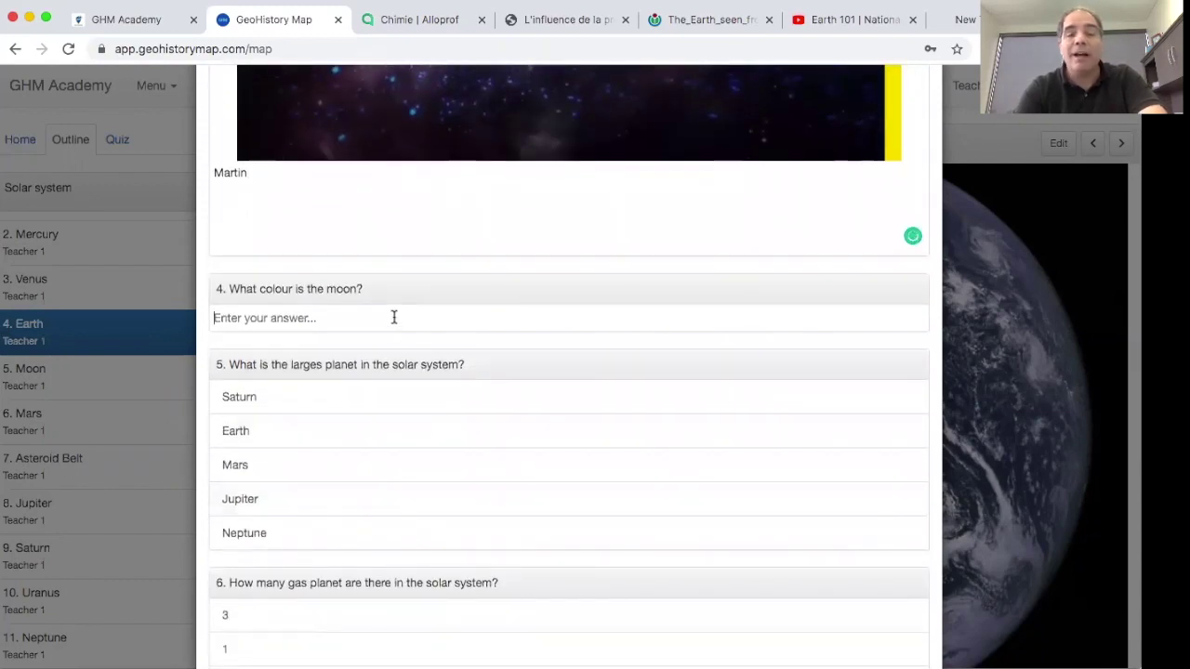
{"action": "type", "text": "Silver"}
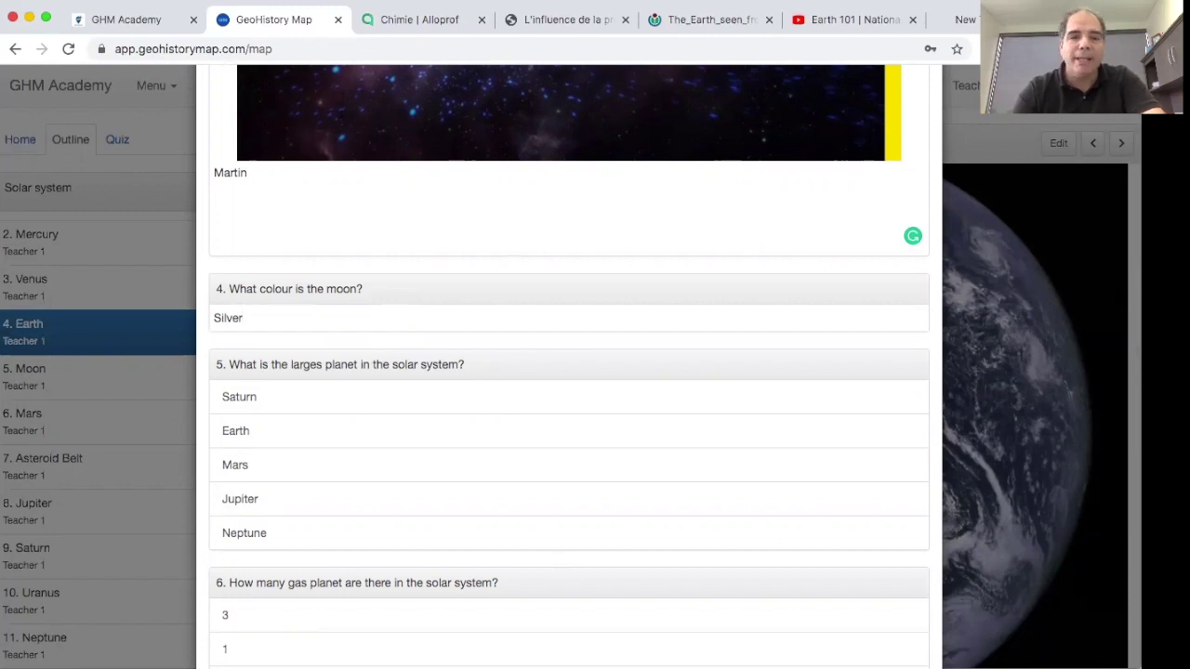
{"action": "scroll", "coordinate": [393, 403], "scroll_direction": "down", "scroll_amount": 3}
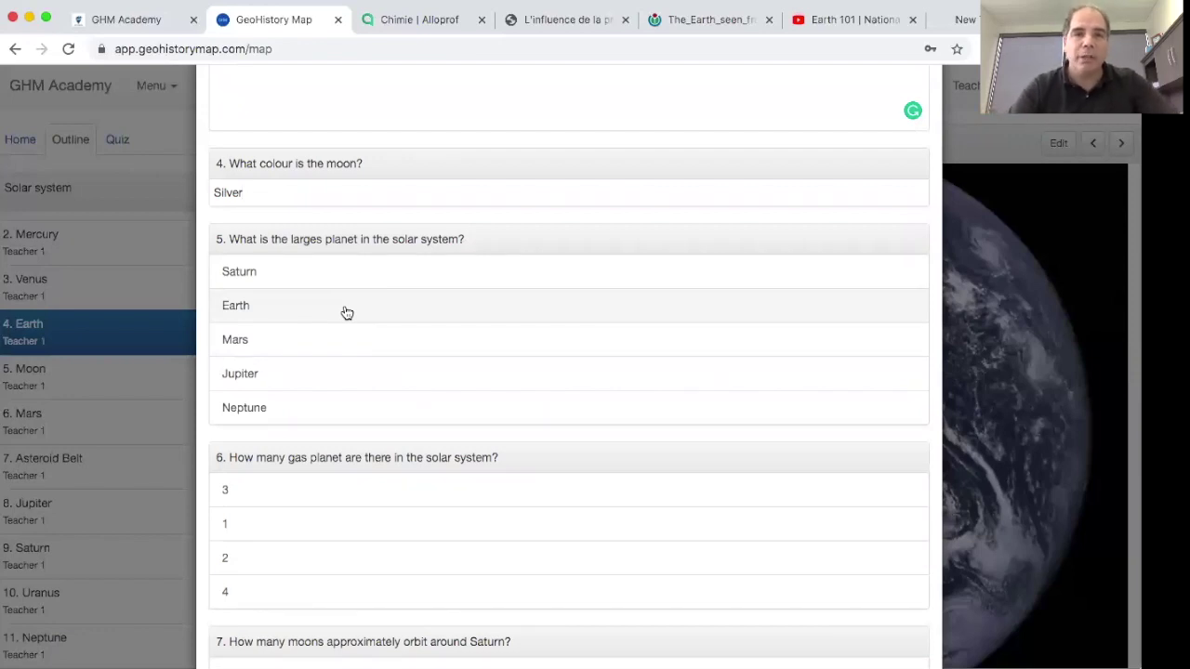
{"action": "scroll", "coordinate": [436, 302], "scroll_direction": "down", "scroll_amount": 1}
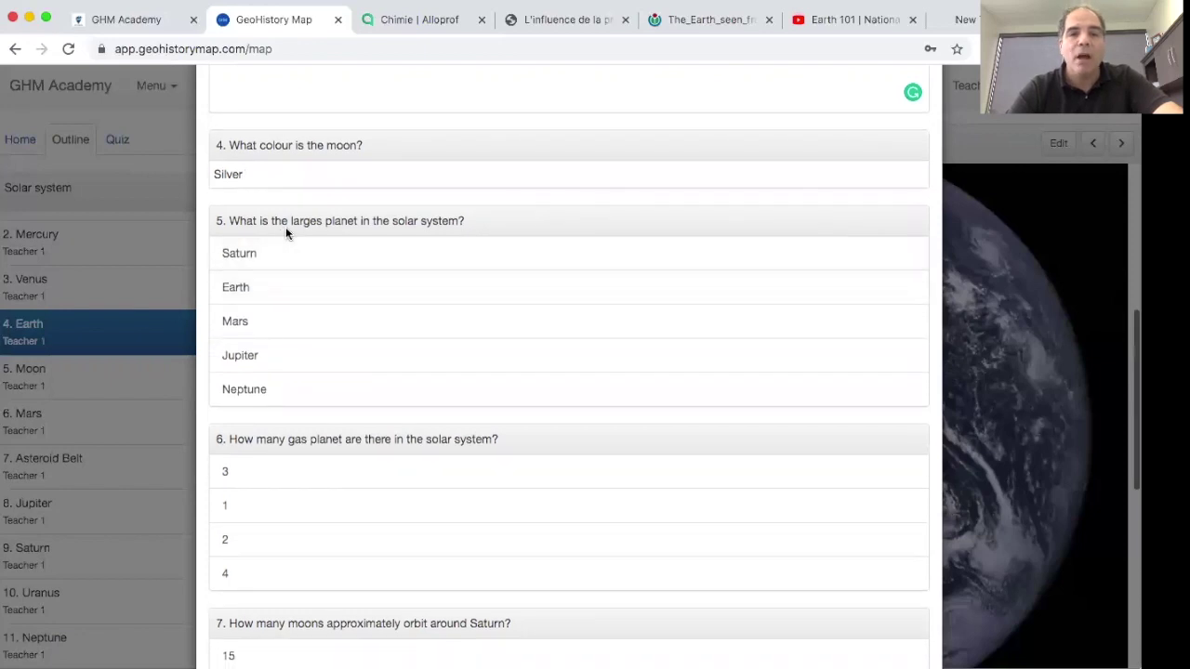
{"action": "scroll", "coordinate": [403, 325], "scroll_direction": "down", "scroll_amount": 1}
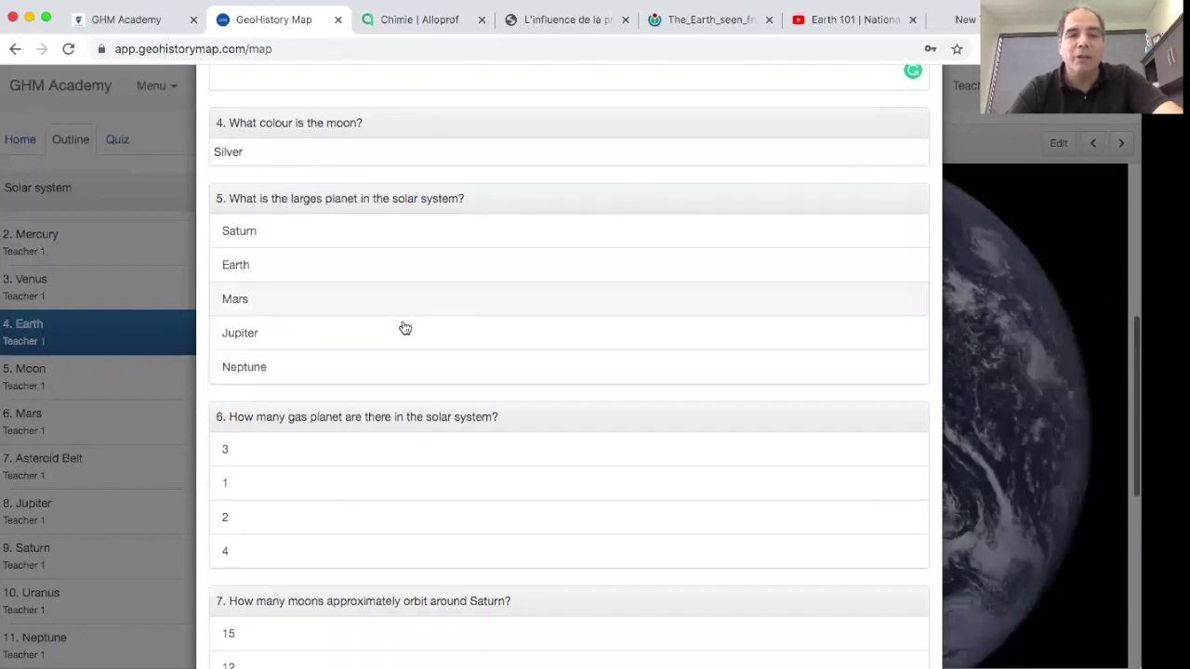
{"action": "left_click", "coordinate": [371, 340]}
Step: Answer question 6 with 3 gas planets and question 7 with 82 moons orbiting Saturn
{"action": "scroll", "coordinate": [372, 340], "scroll_direction": "down", "scroll_amount": 5}
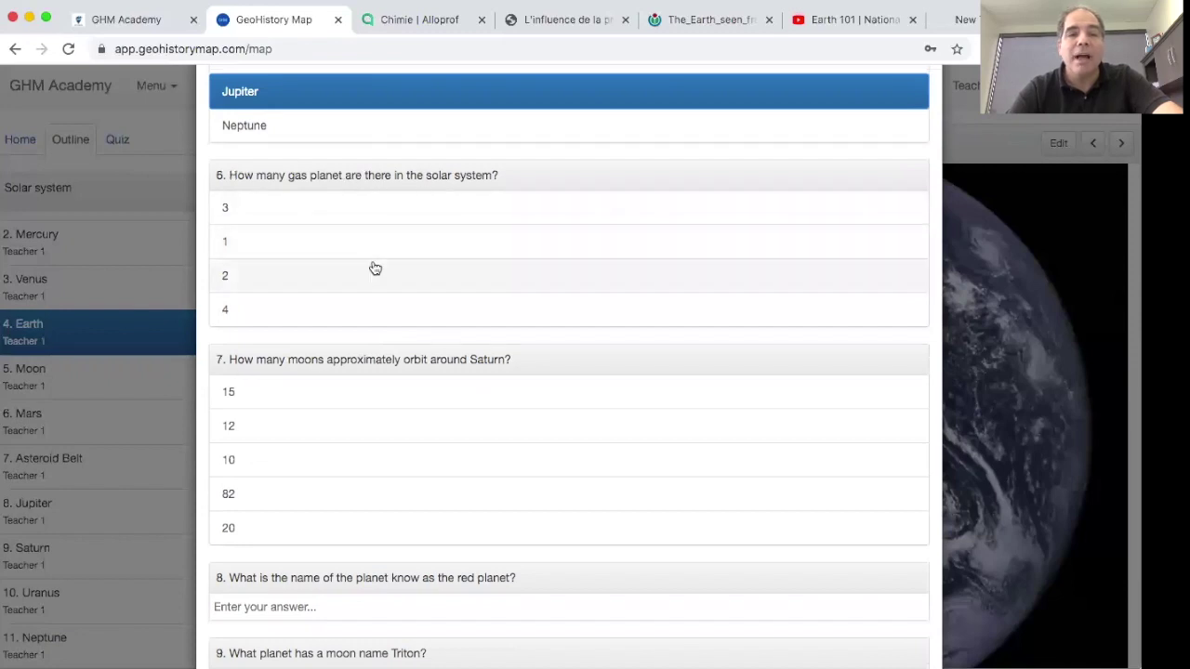
{"action": "left_click", "coordinate": [372, 212]}
{"action": "scroll", "coordinate": [494, 324], "scroll_direction": "down", "scroll_amount": 5}
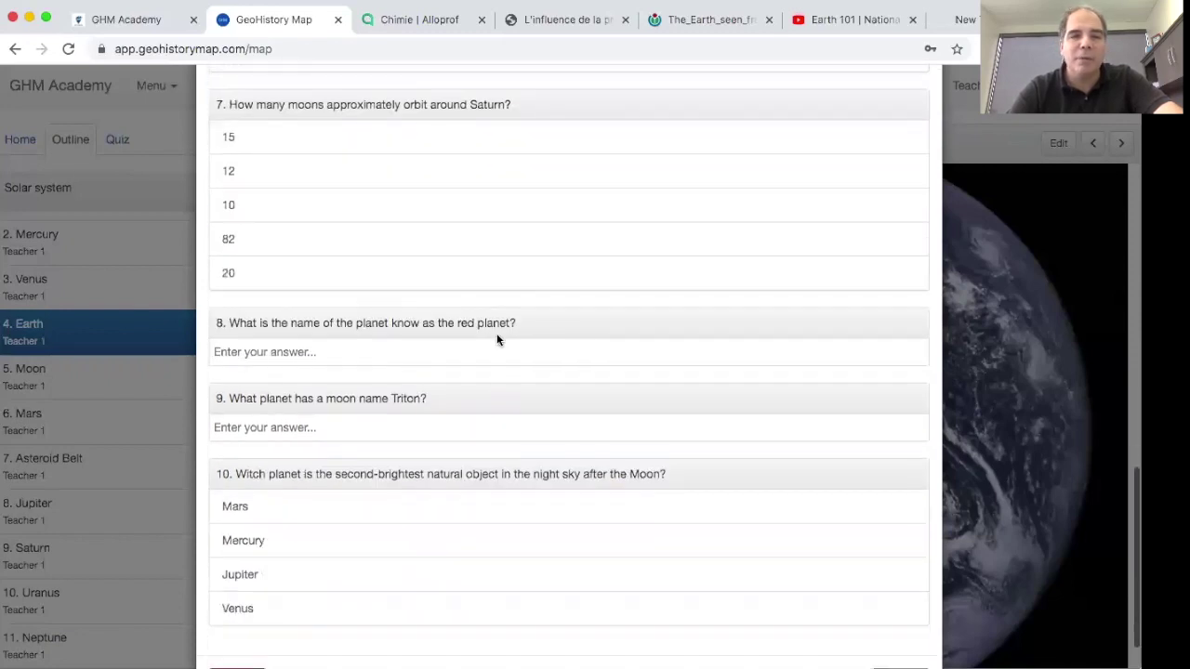
{"action": "left_click", "coordinate": [540, 252]}
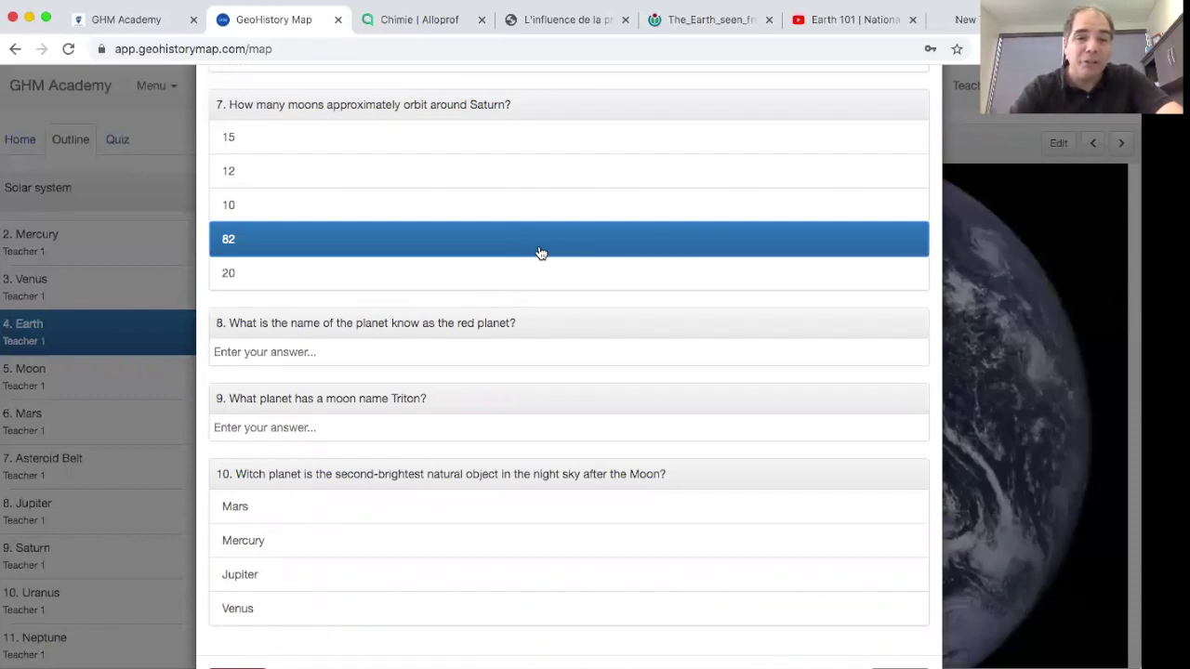
Step: Enter "N" as a placeholder answer to question 8 on the red planet and question 9 on Triton's planet
{"action": "scroll", "coordinate": [525, 261], "scroll_direction": "down", "scroll_amount": 1}
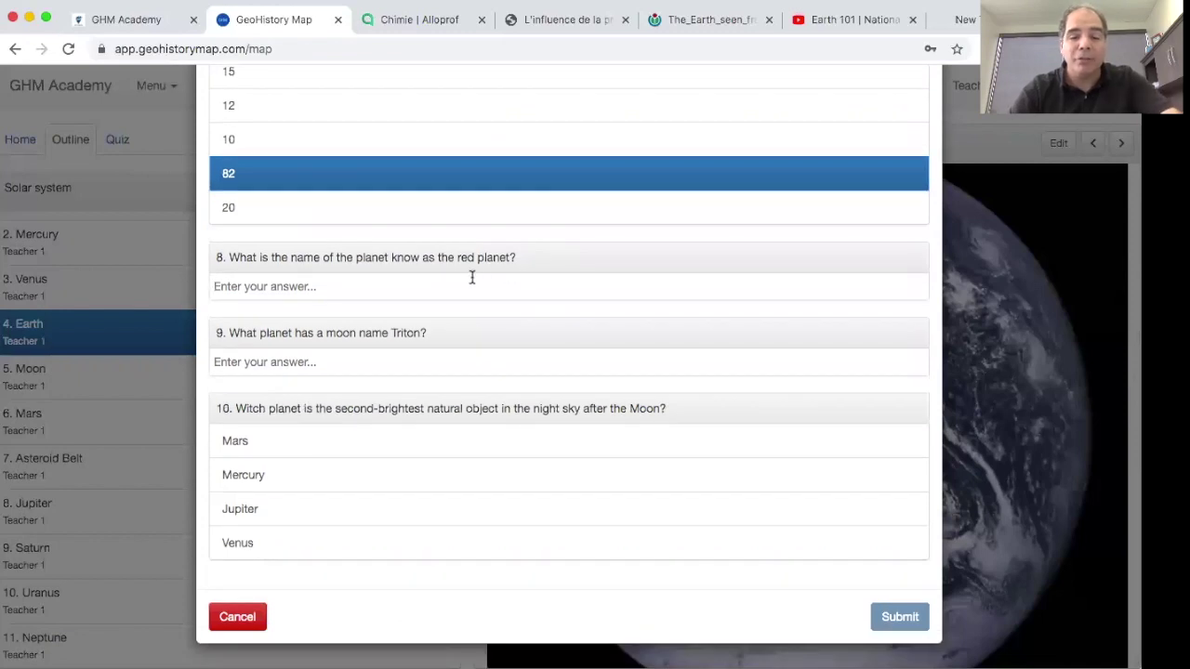
{"action": "left_click", "coordinate": [471, 279]}
{"action": "type", "text": "N"}
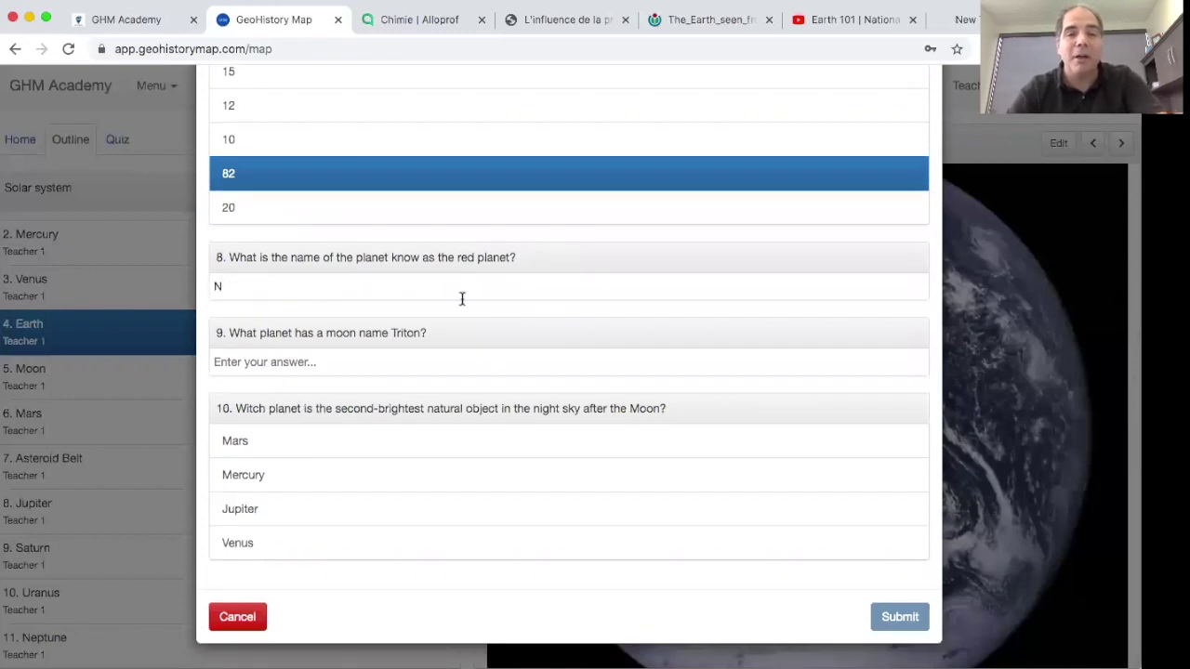
{"action": "left_click", "coordinate": [405, 366]}
{"action": "type", "text": "N"}
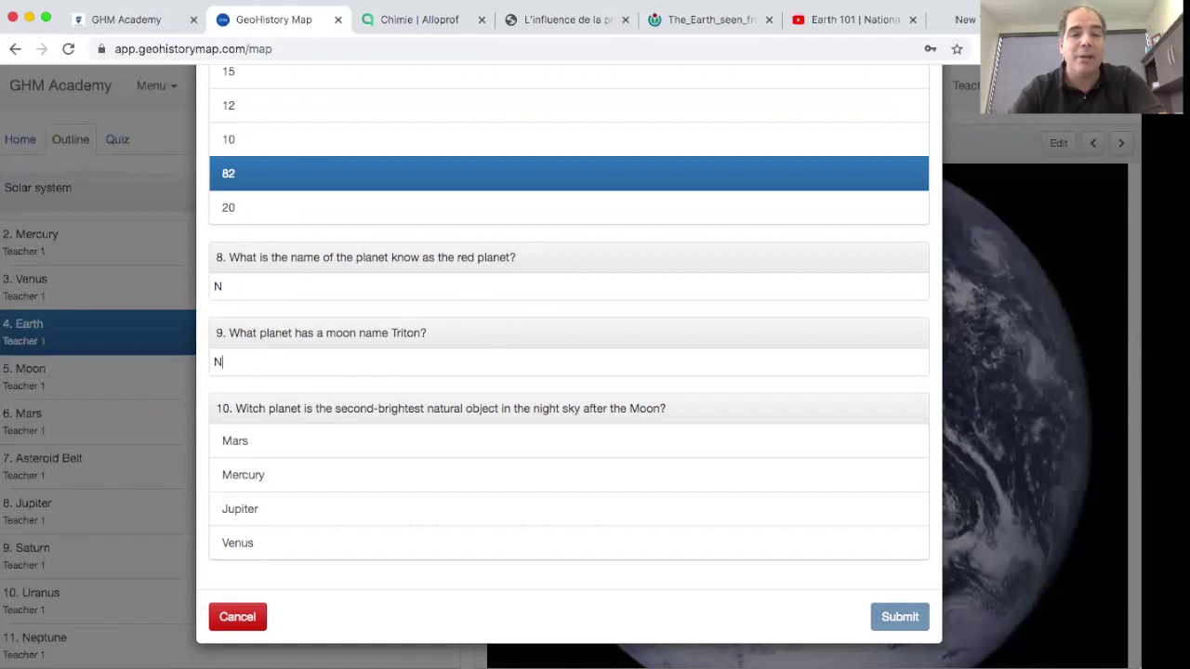
Step: Answer question 10 on the second-brightest night-sky object with Venus, and submit the quiz with confirmation
{"action": "left_click", "coordinate": [369, 555]}
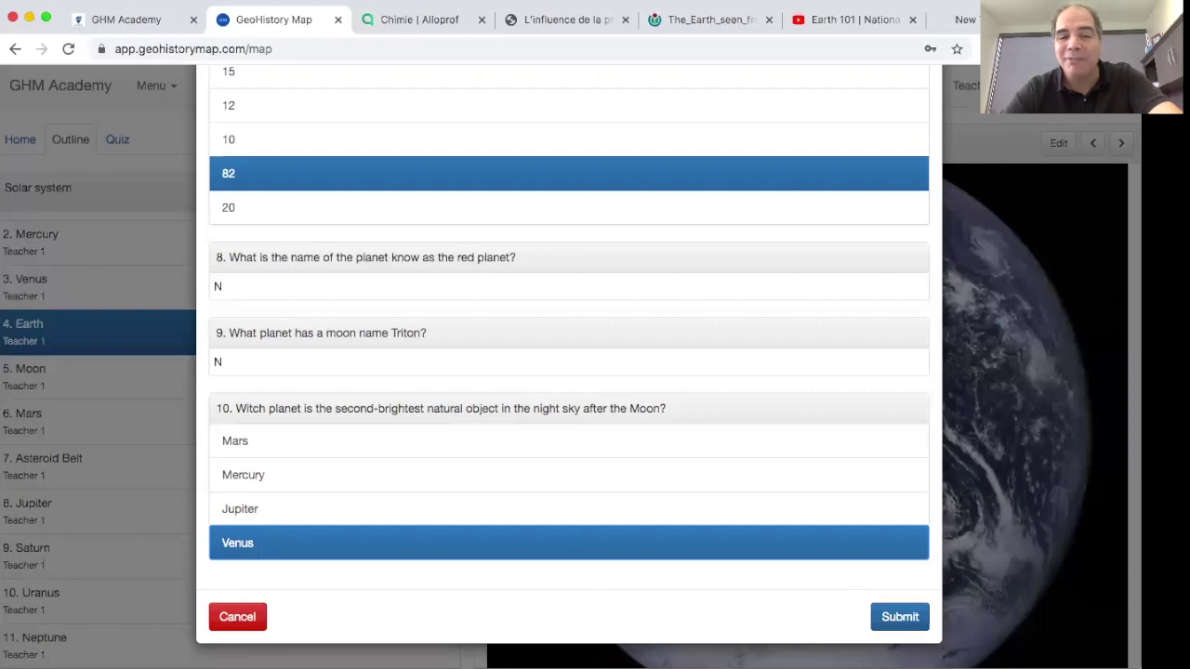
{"action": "left_click", "coordinate": [904, 621]}
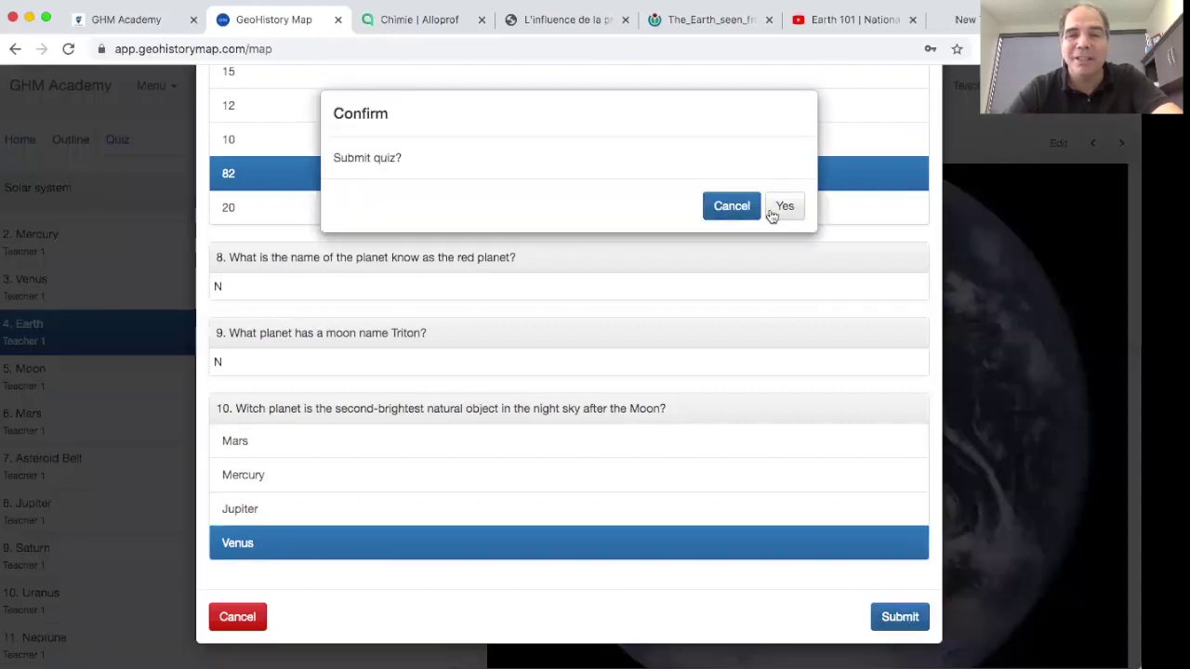
{"action": "left_click", "coordinate": [777, 210]}
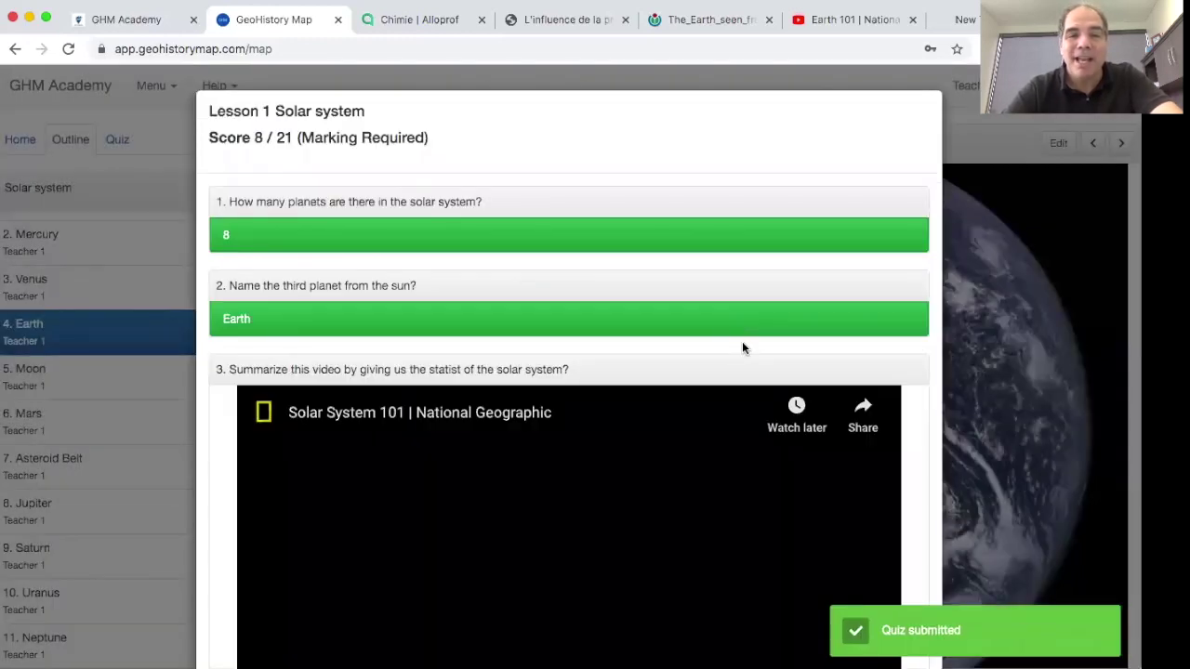
Step: Review the marked answers and score of the submitted Solar system quiz, and close the results
{"action": "scroll", "coordinate": [741, 341], "scroll_direction": "down", "scroll_amount": 15}
{"action": "scroll", "coordinate": [741, 344], "scroll_direction": "up", "scroll_amount": 15}
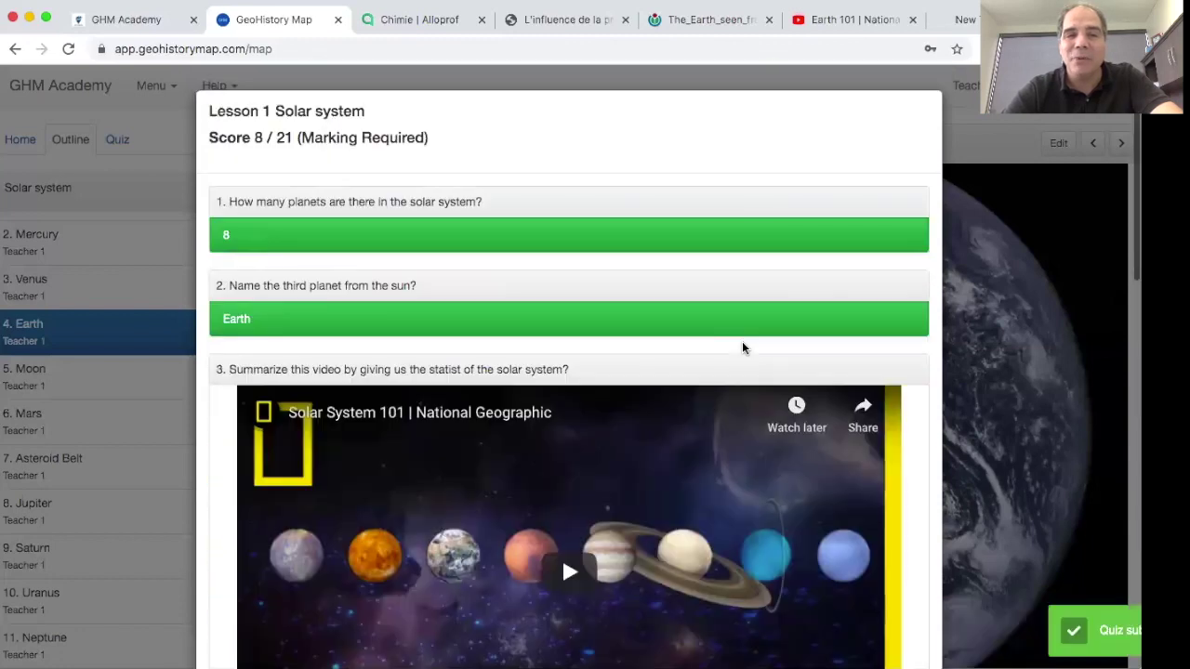
{"action": "scroll", "coordinate": [742, 343], "scroll_direction": "down", "scroll_amount": 15}
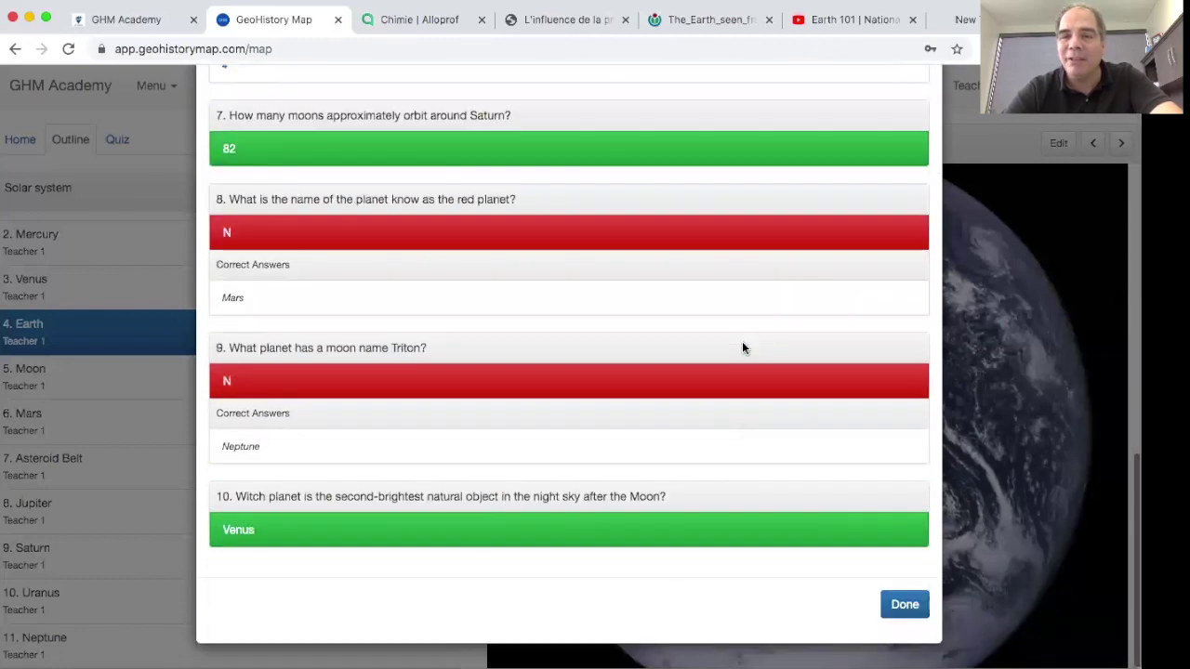
{"action": "left_click", "coordinate": [904, 606]}
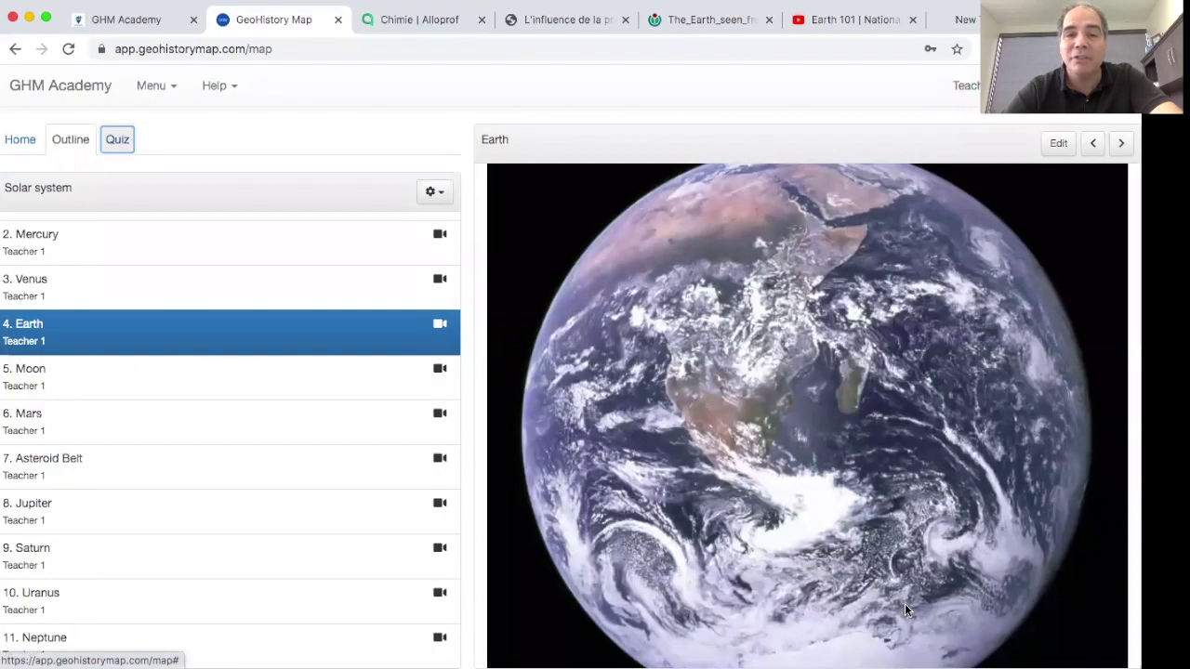